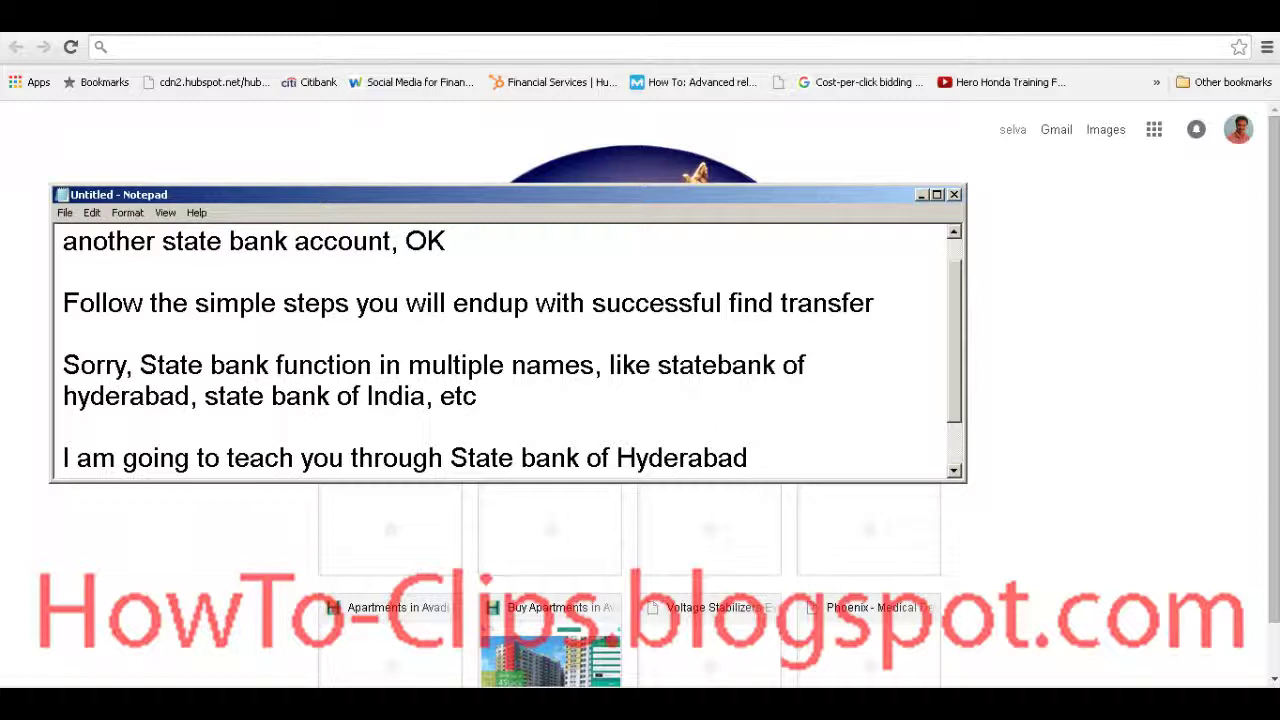
Add the line 'Step 1 - Search for "SBH Login" in your Fav search engine Google' at the end of the note.
key("Return")
key("Return")
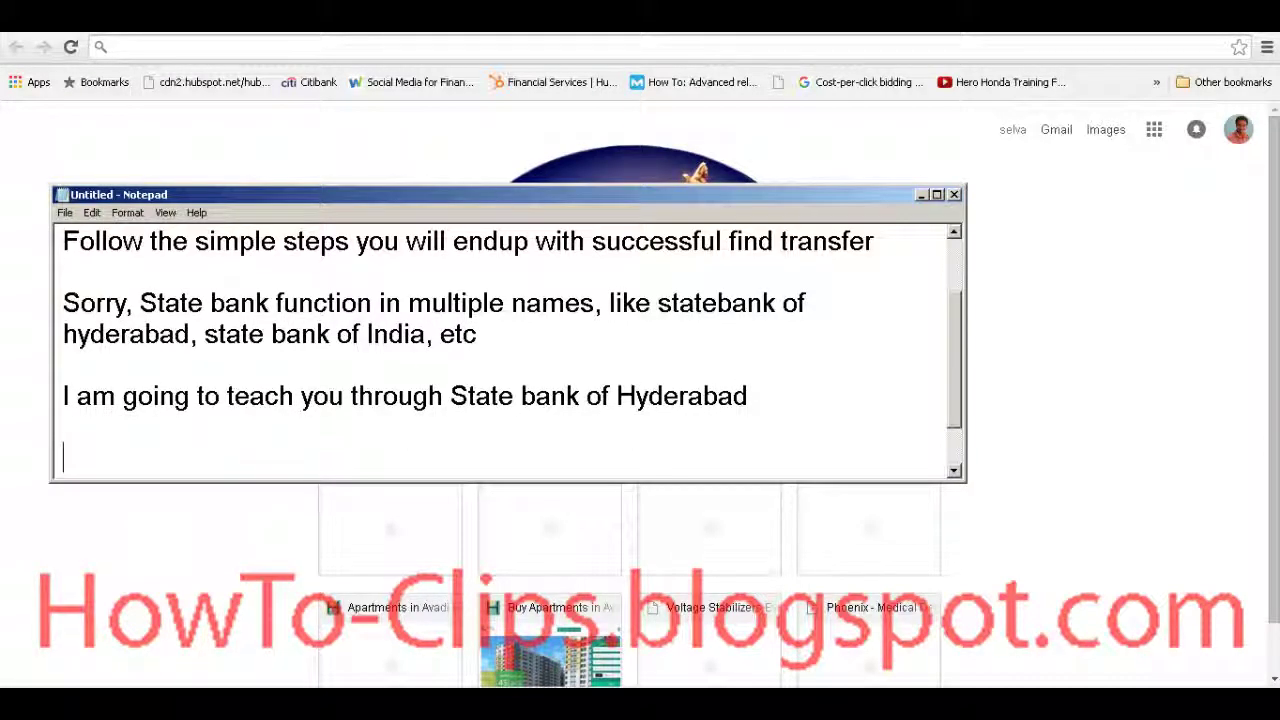
type("G")
key("BackSpace")
type("Step 1 ")
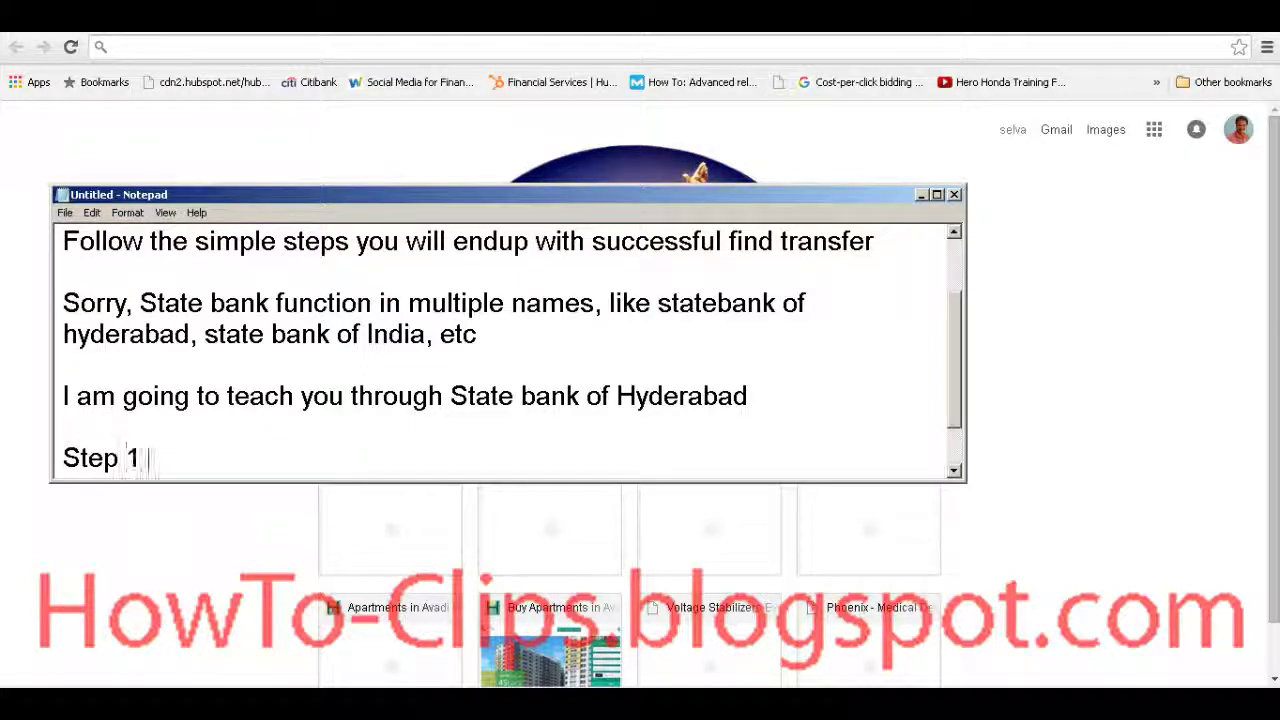
type("- Search f")
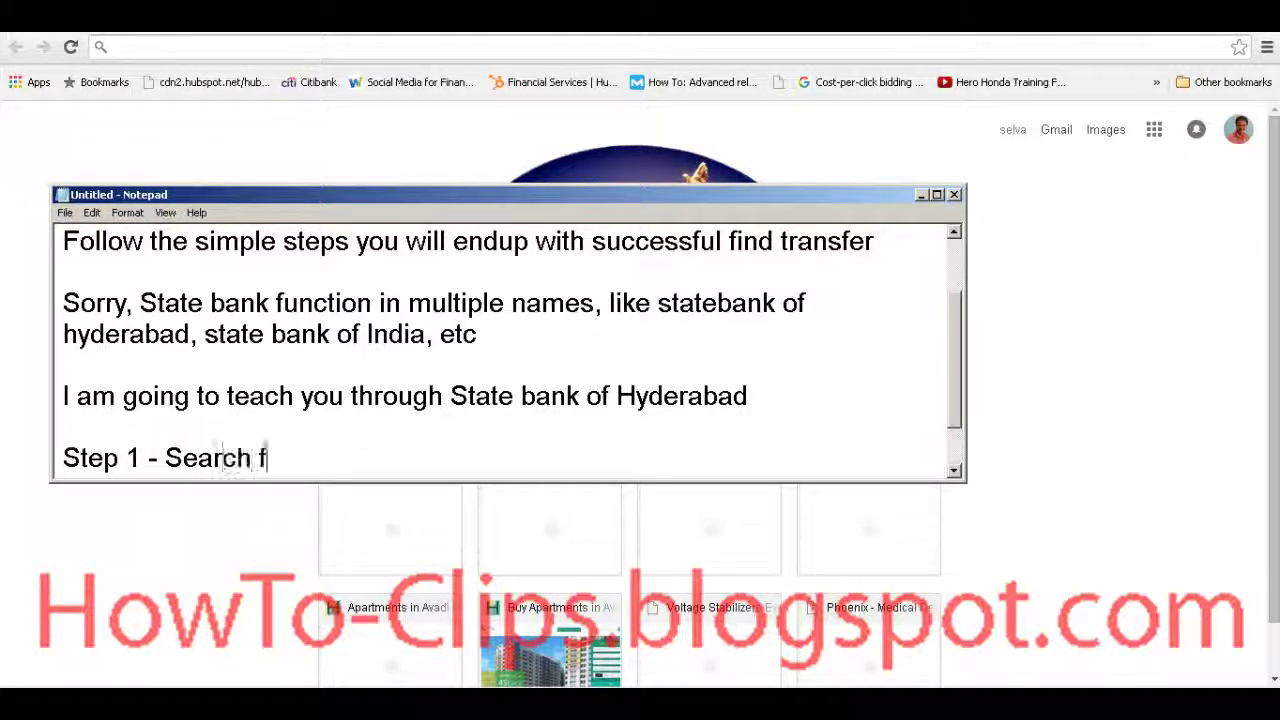
type("or SBH Login ")
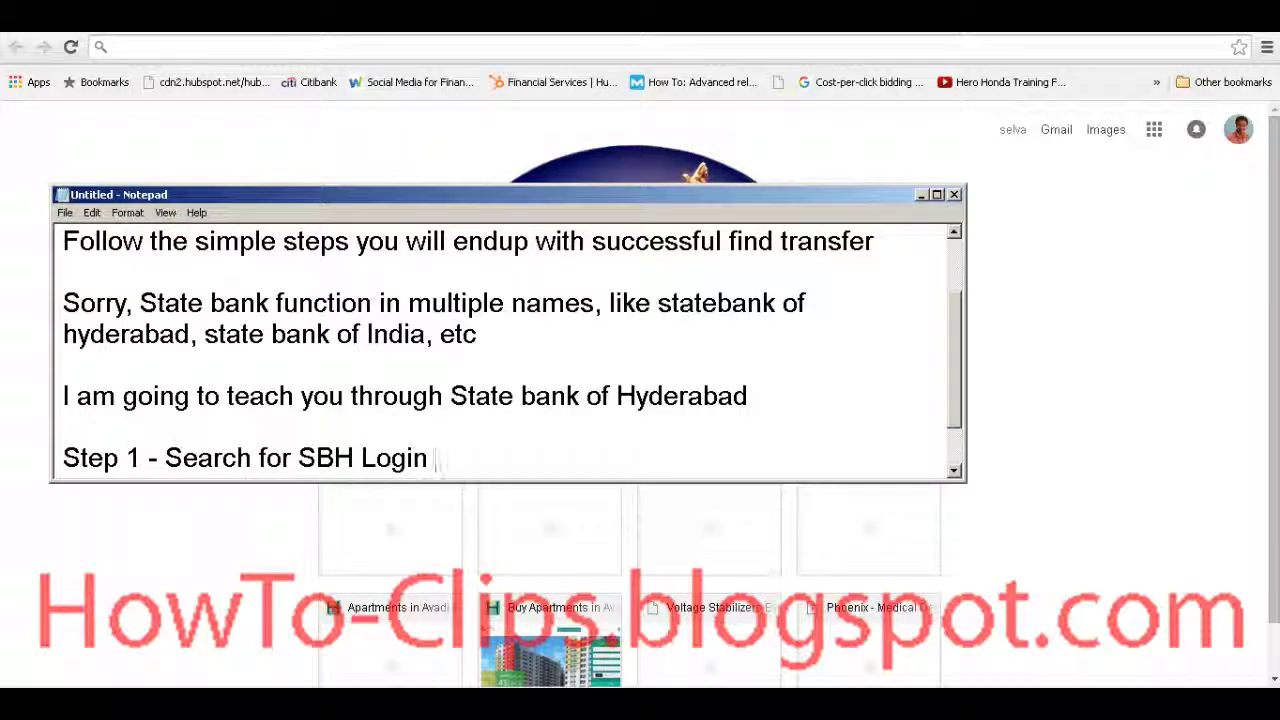
type("i")
key("BackSpace")
key("BackSpace")
type("\"SBH Login\" in y")
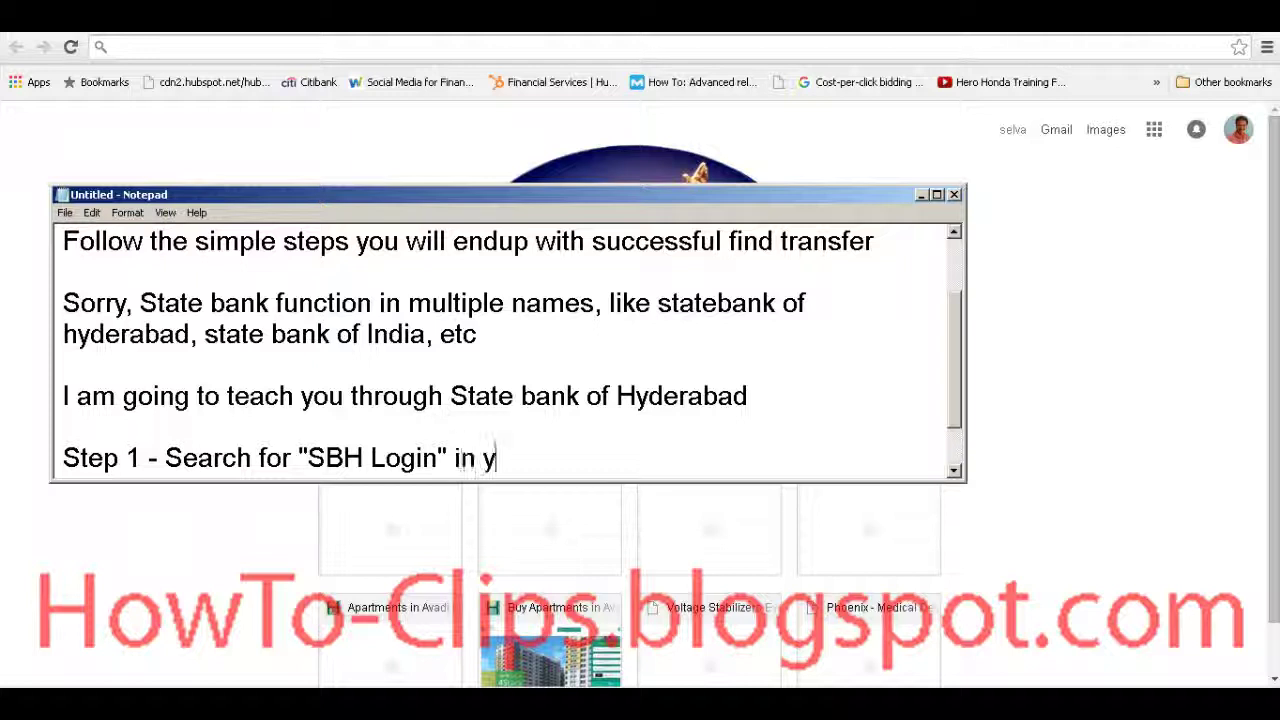
type("our Fav search engine Google")
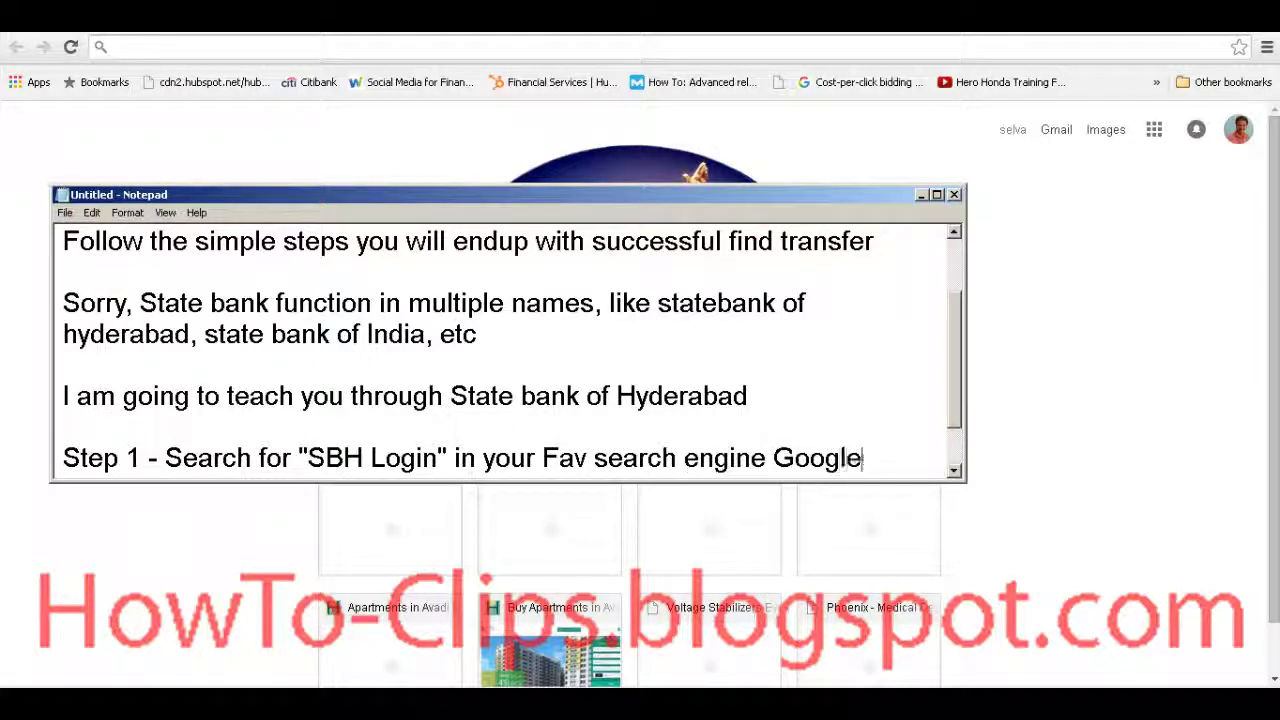
Switch to Chrome and search Google for 'sbh login'.
key("alt+Tab")
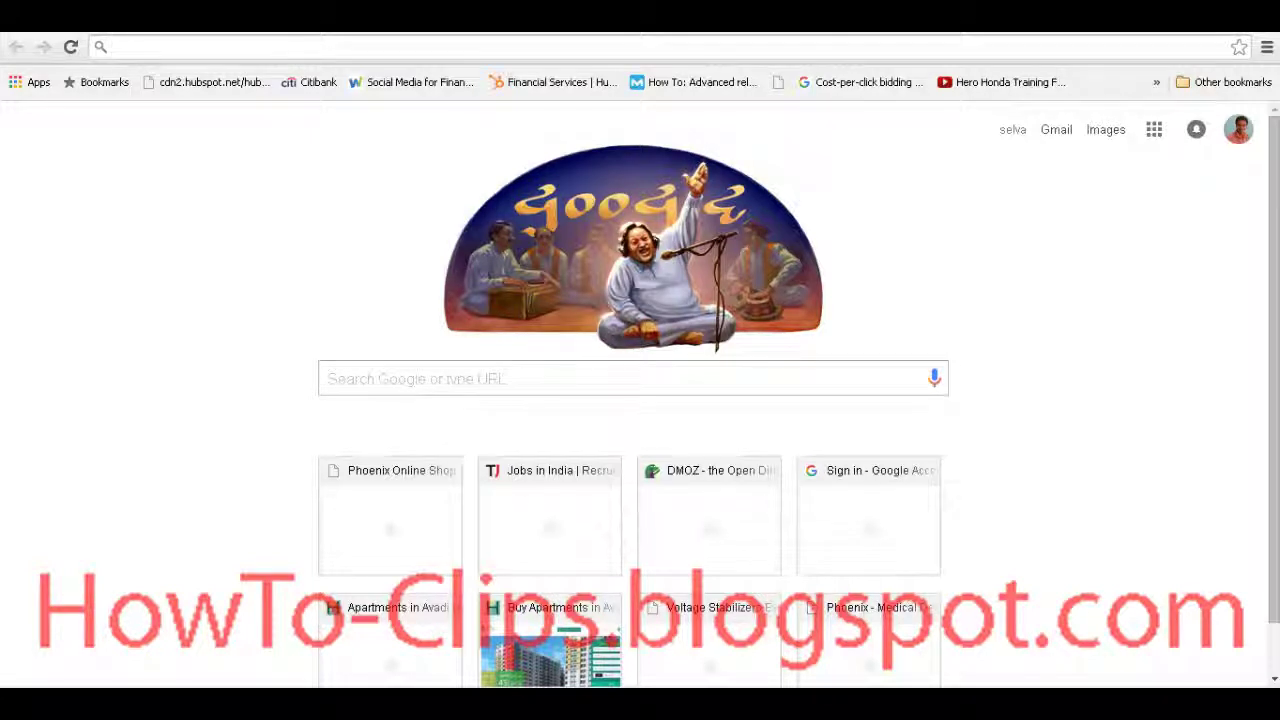
type("sb")
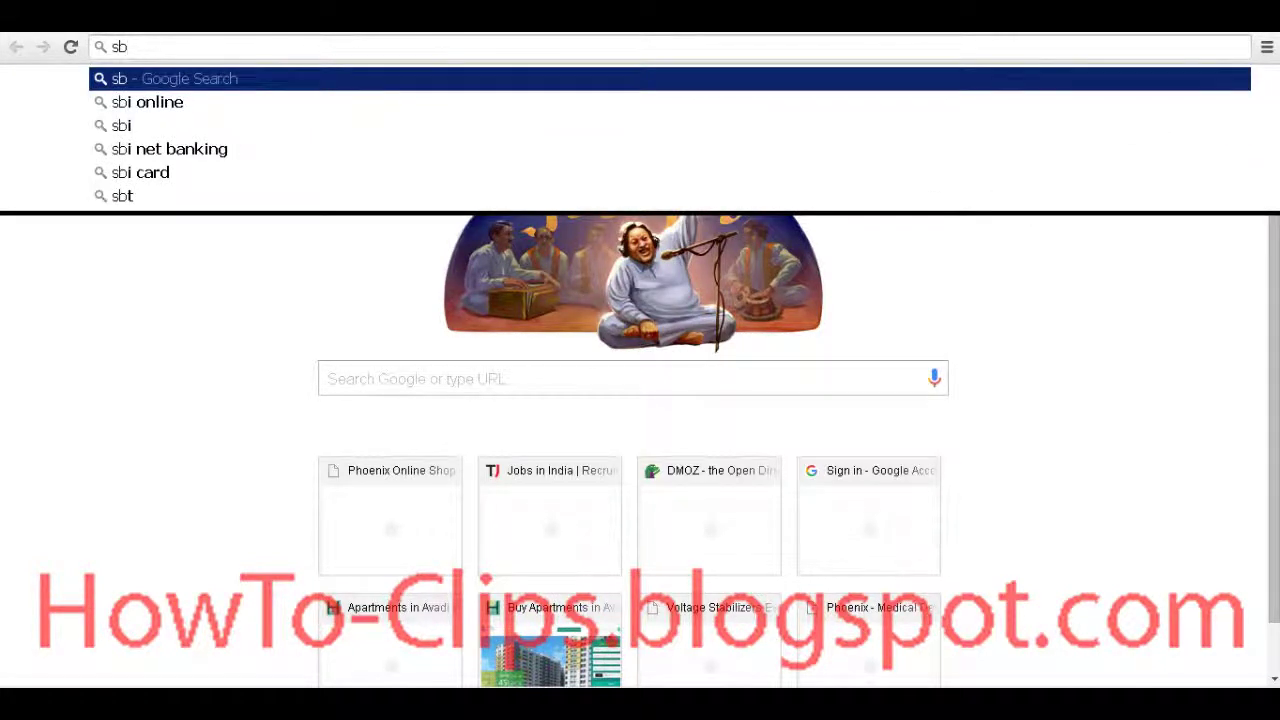
type("h log")
key("Return")
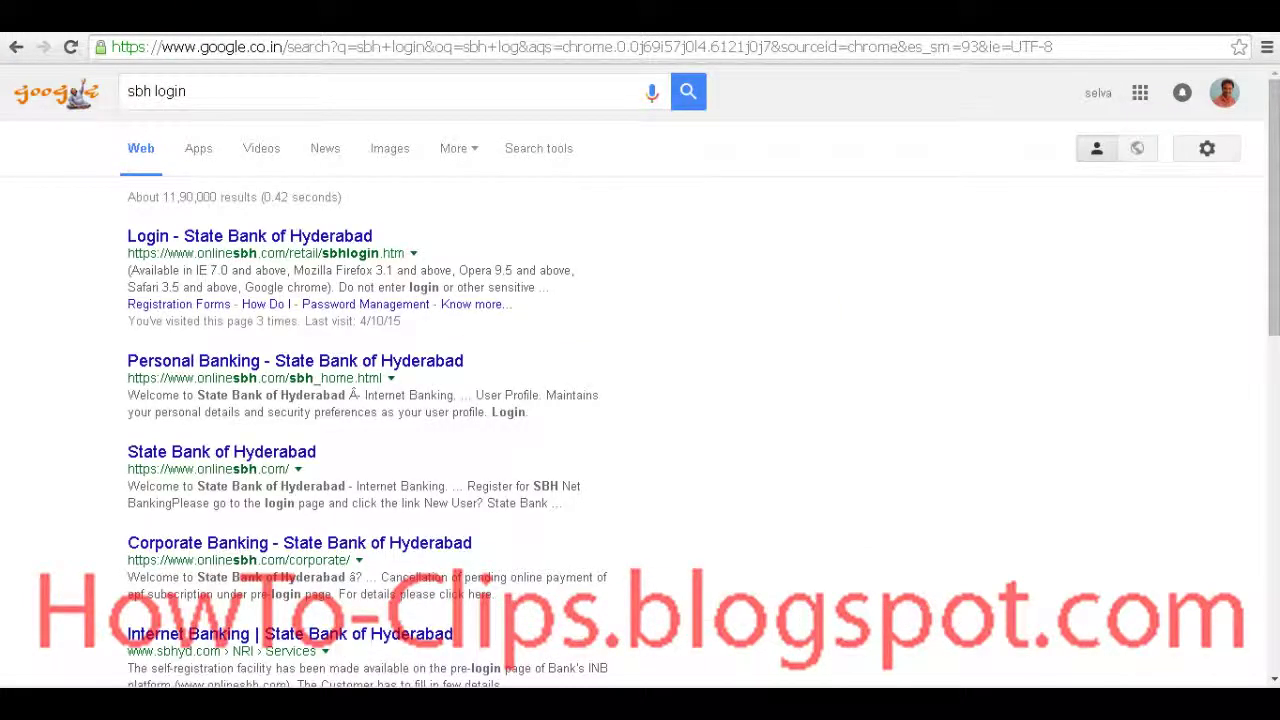
Return to Notepad and add the line 'Step 2 - Click the first link displayed in search engine' below Step 1.
key("alt+Tab")
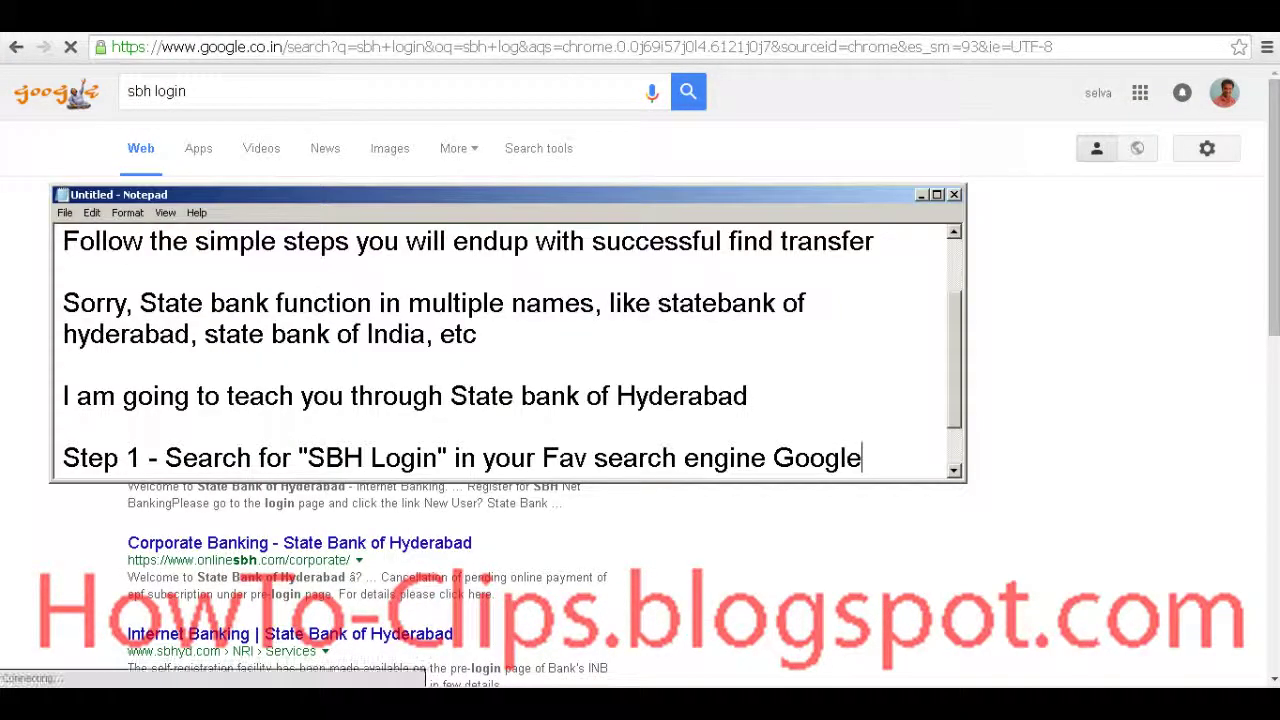
key("Return")
key("Return")
type("Step 2 ")
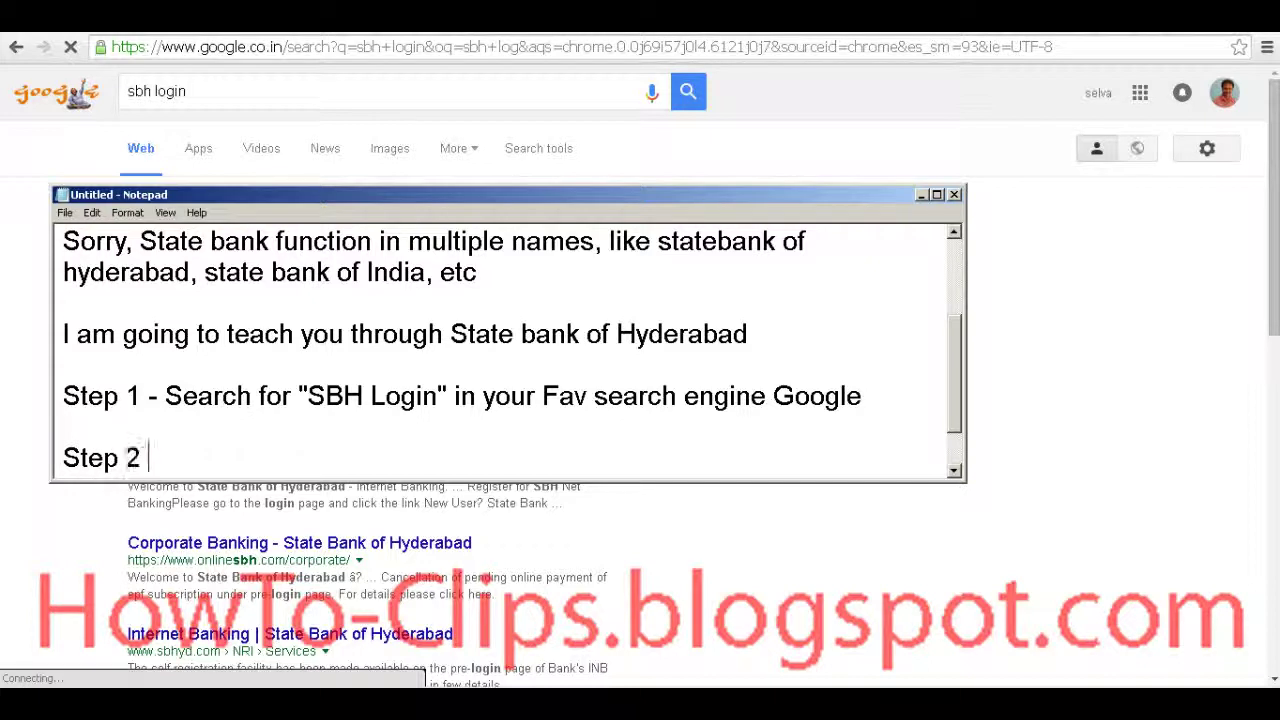
type("- Click the first link ")
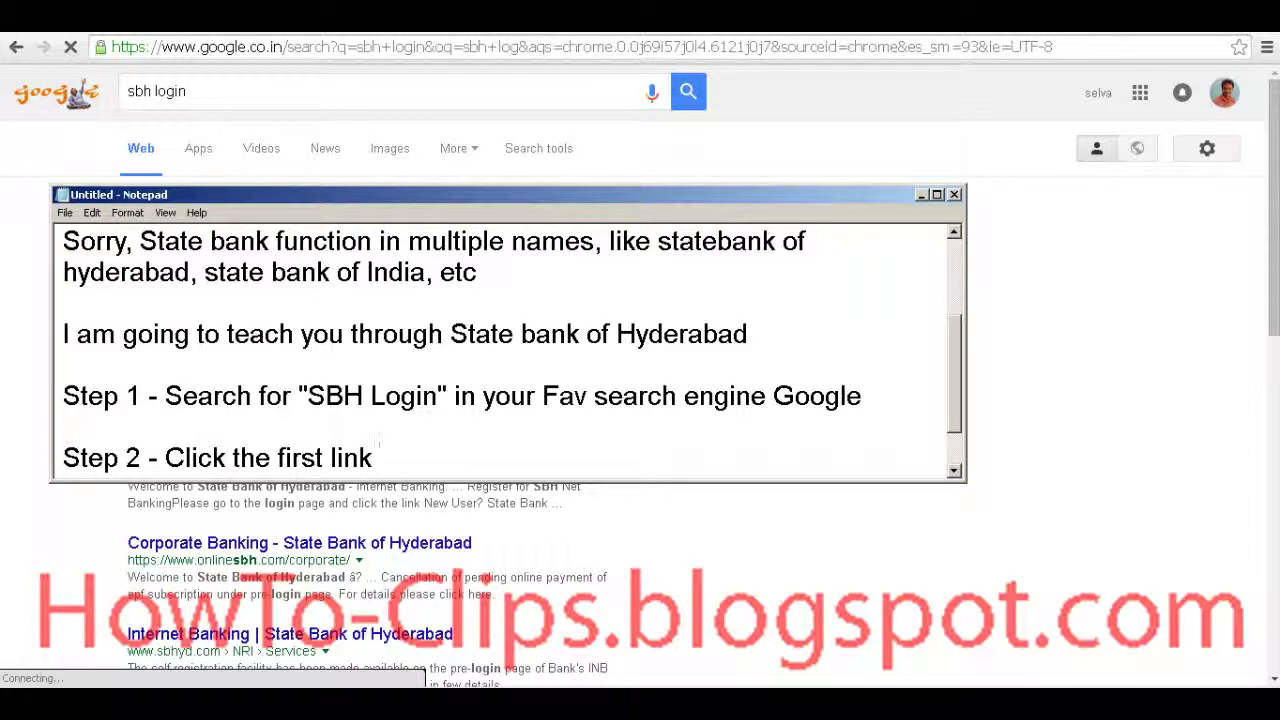
type("displayed in sear")
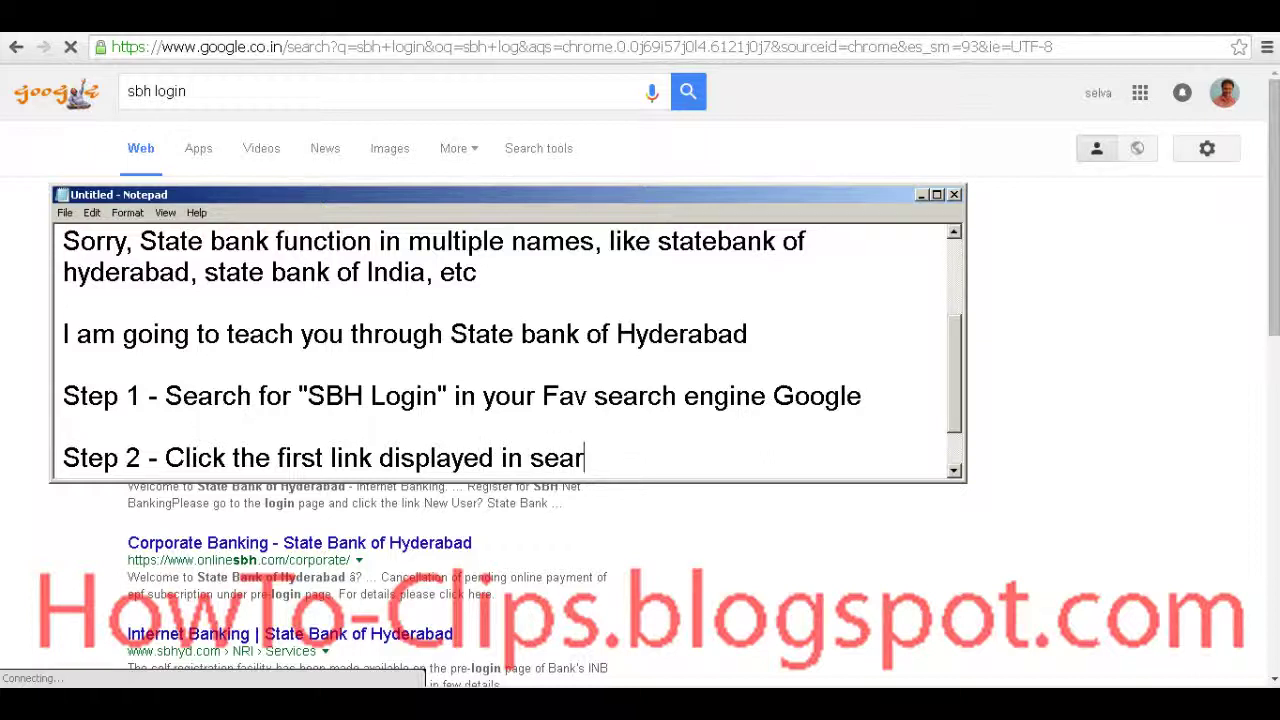
type("ch engine")
Switch to Chrome and open the first search result, 'Login - State Bank of Hyderabad'.
key("alt+Tab")
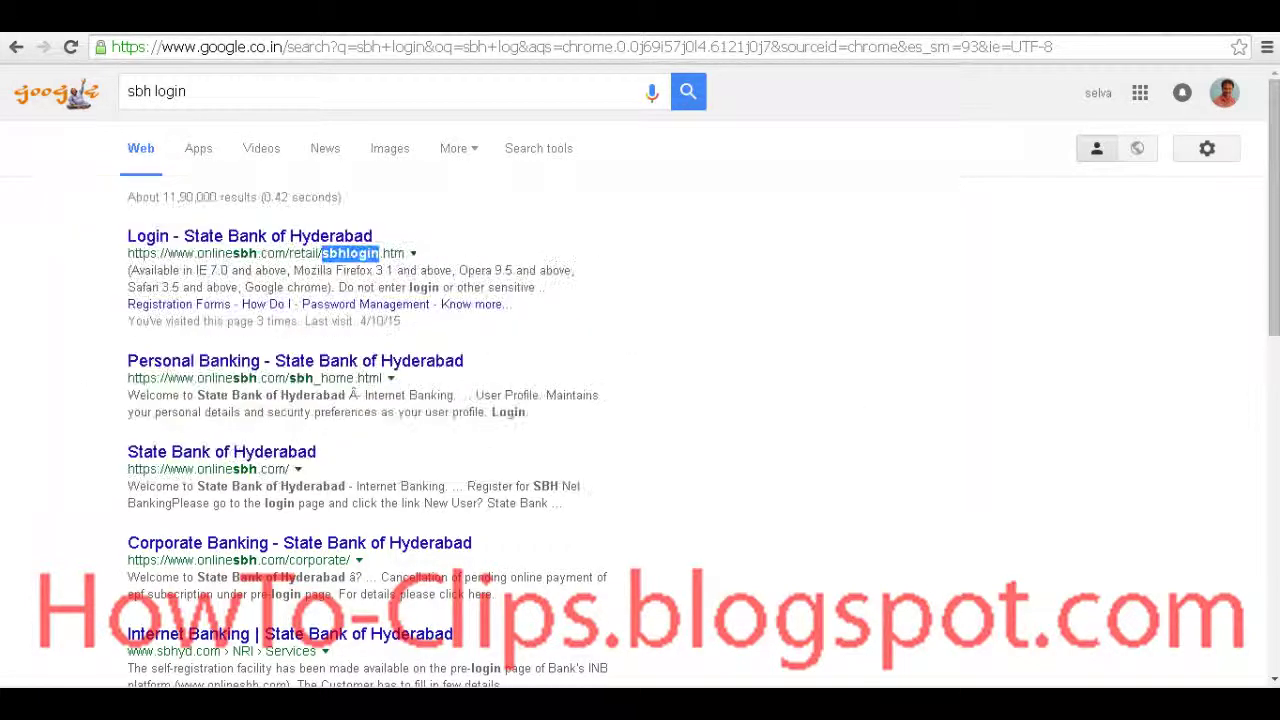
triple_click(350, 253)
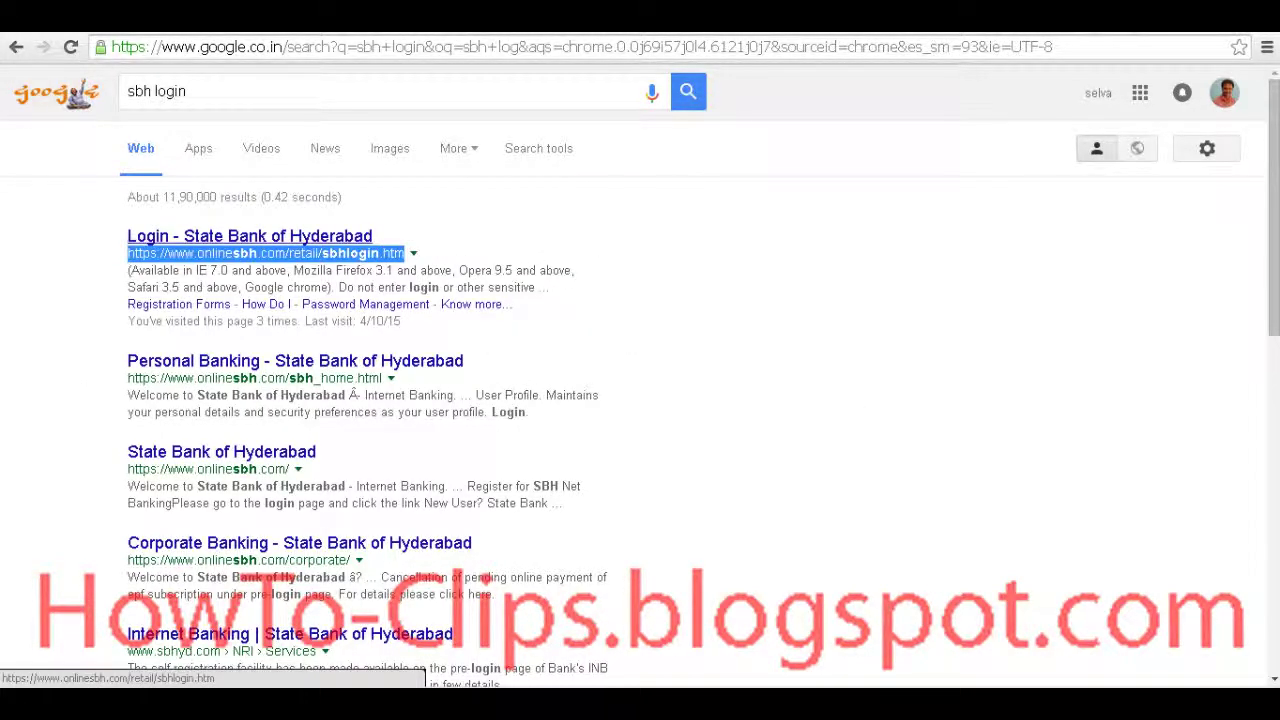
left_click(249, 236)
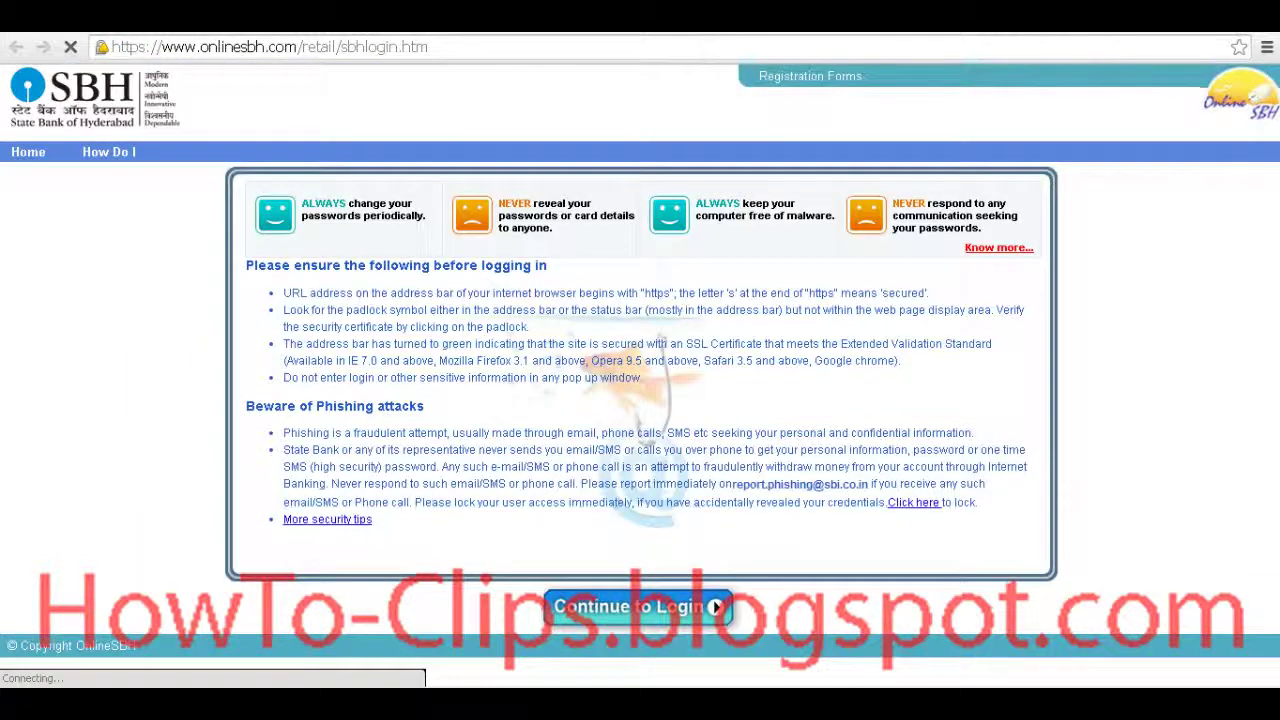
Return to Notepad and append ', click continue to login' to the Step 2 line.
key("alt+Tab")
type(", click continue to l")
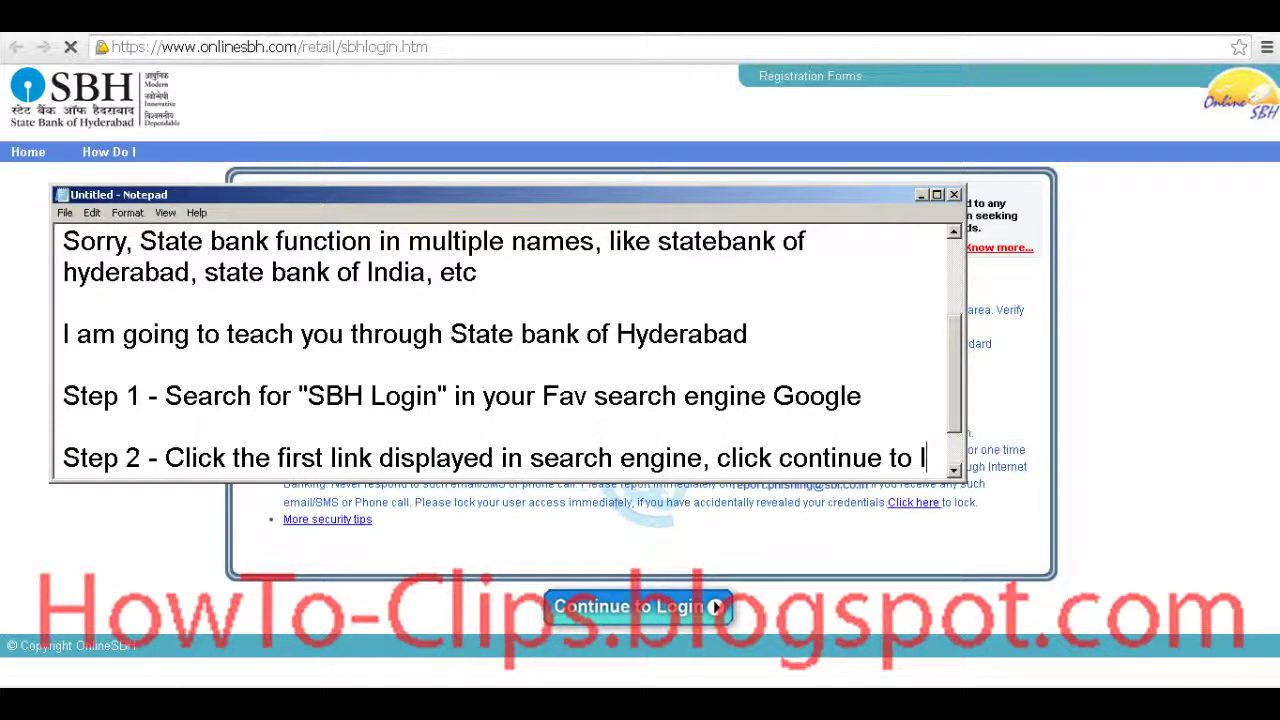
type("ogin")
Switch to Chrome, continue to the OnlineSBH login form and begin entering the username.
key("alt+Tab")
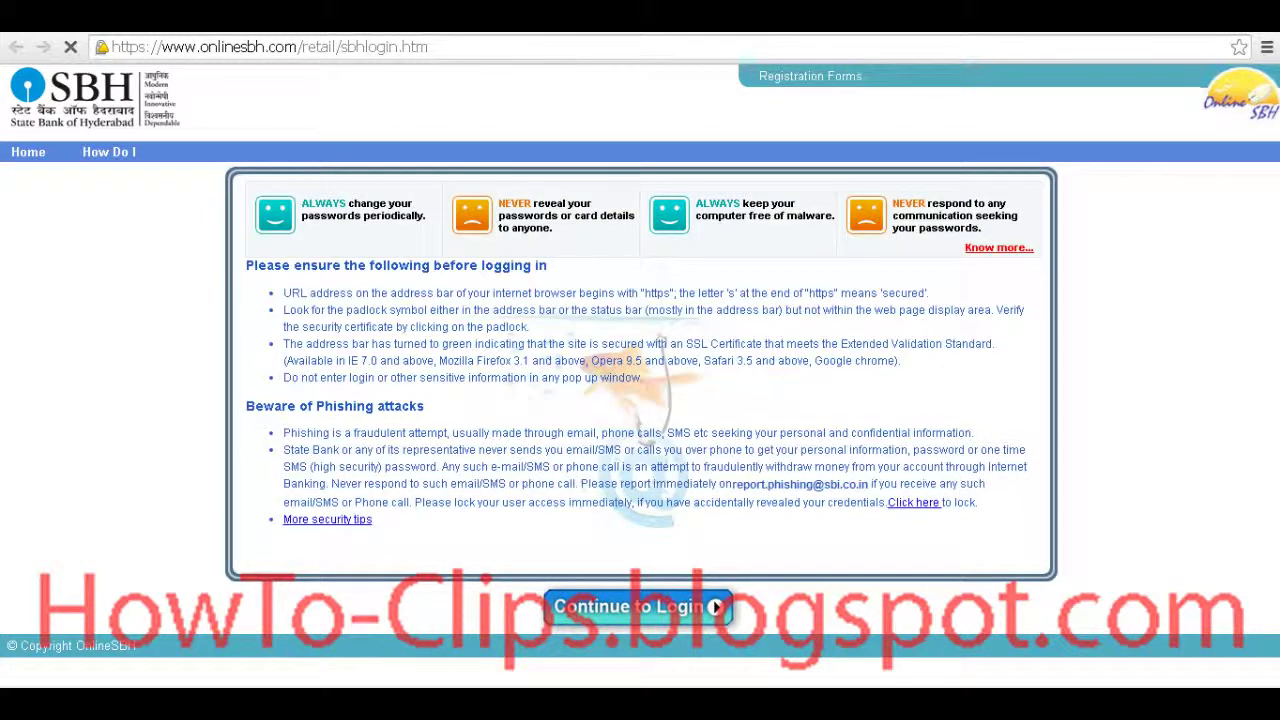
type("se")
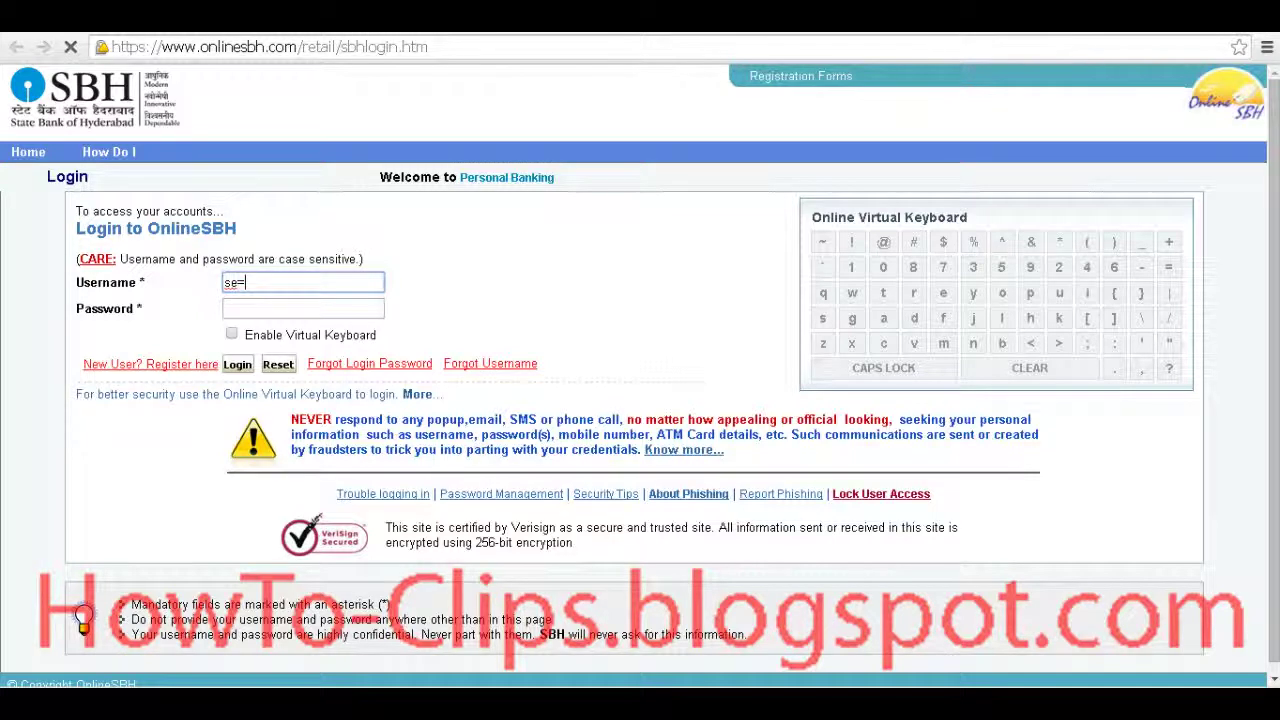
Return to Notepad and add the line 'Step 3 - Enter the Username and Password in the space provided' below Step 2.
key("alt+Tab")
key("Return")
key("Return")
type("Step ")
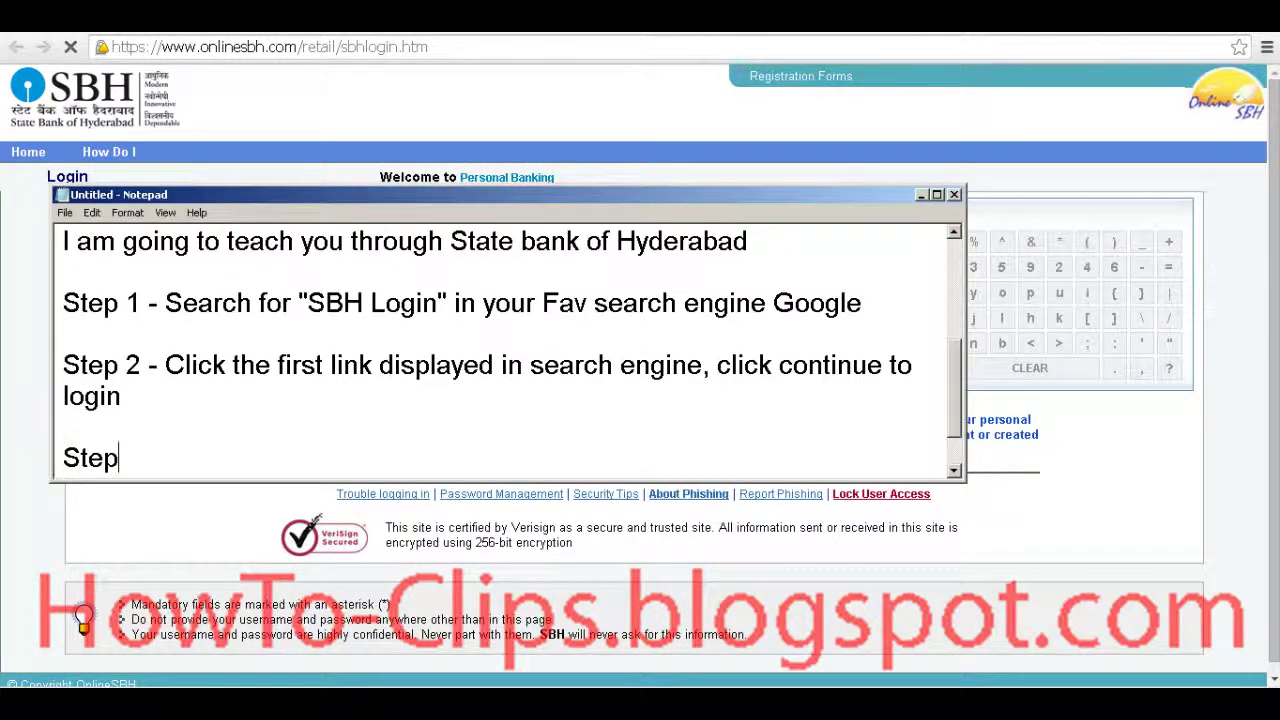
type("3 - Enter th")
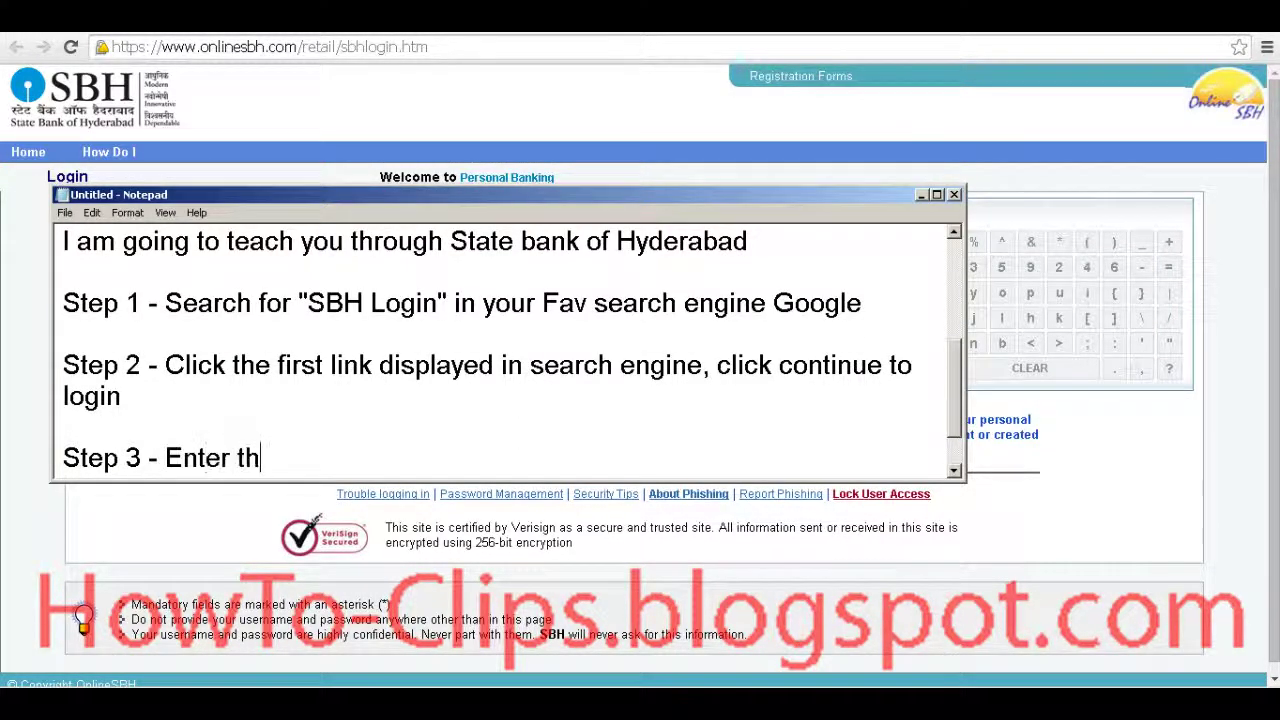
type("e Username and Passs")
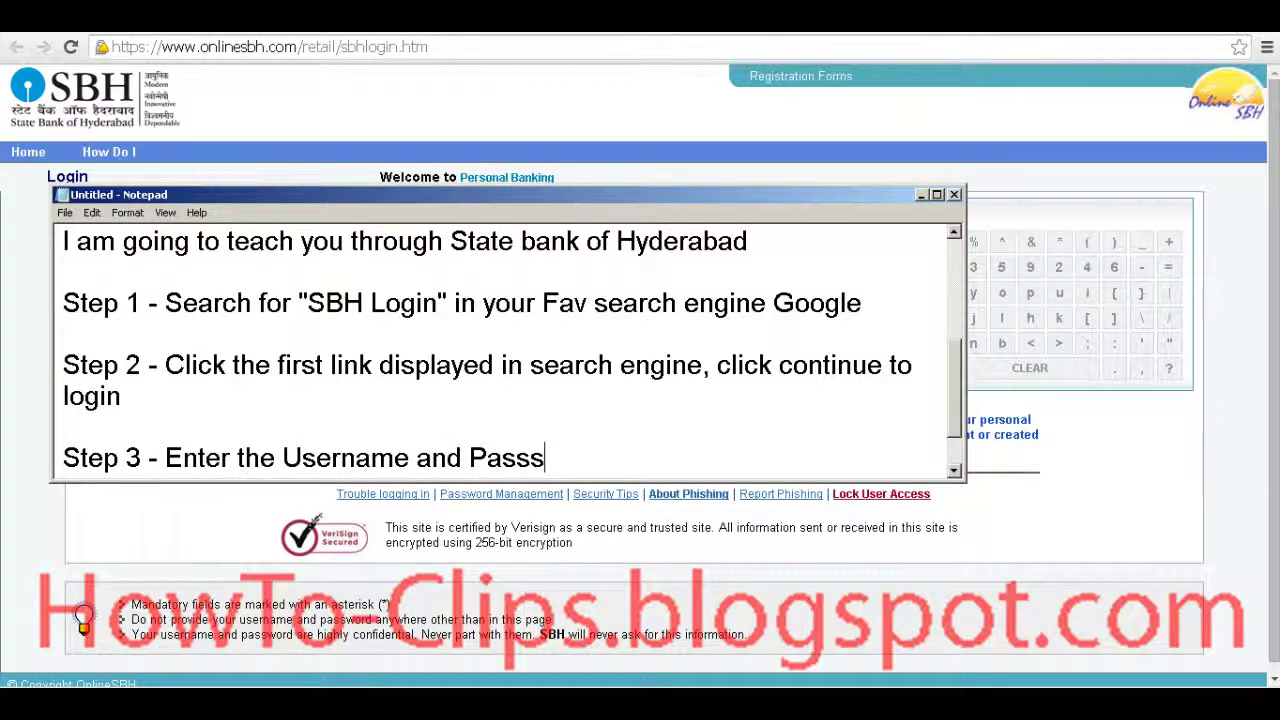
key("BackSpace")
type("word as")
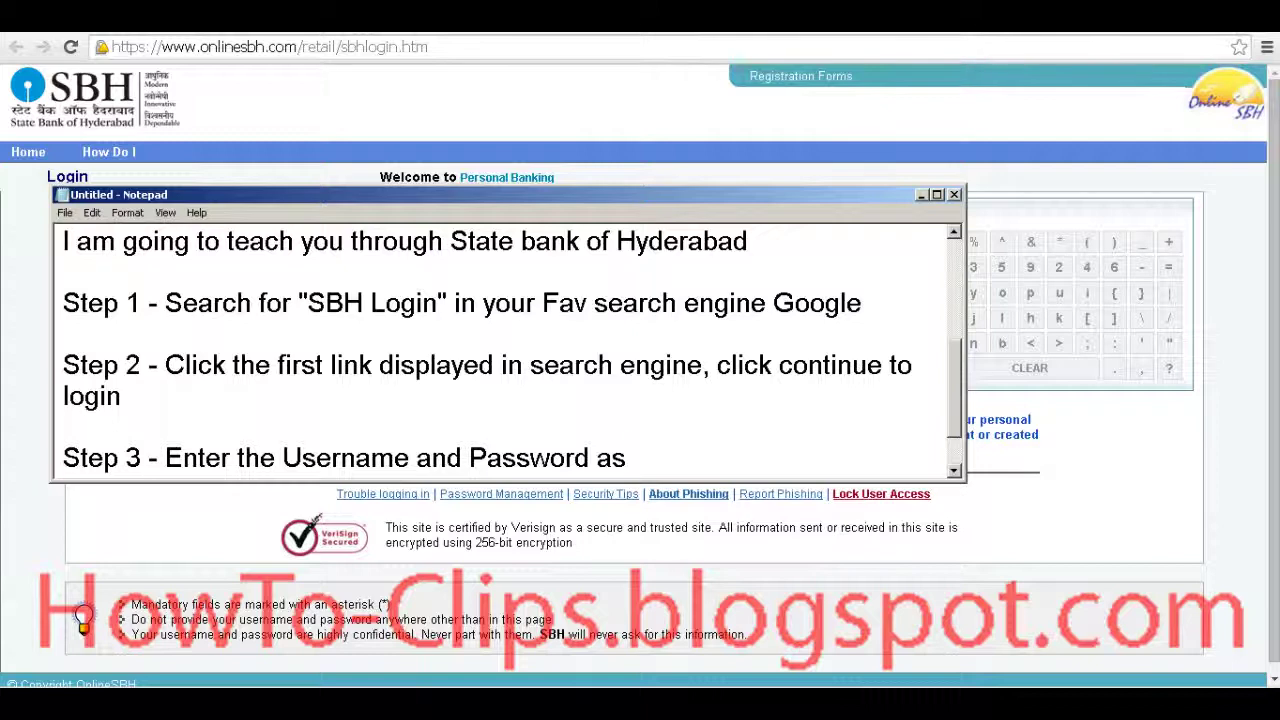
key("ctrl+shift+Left")
type("in the space pro")
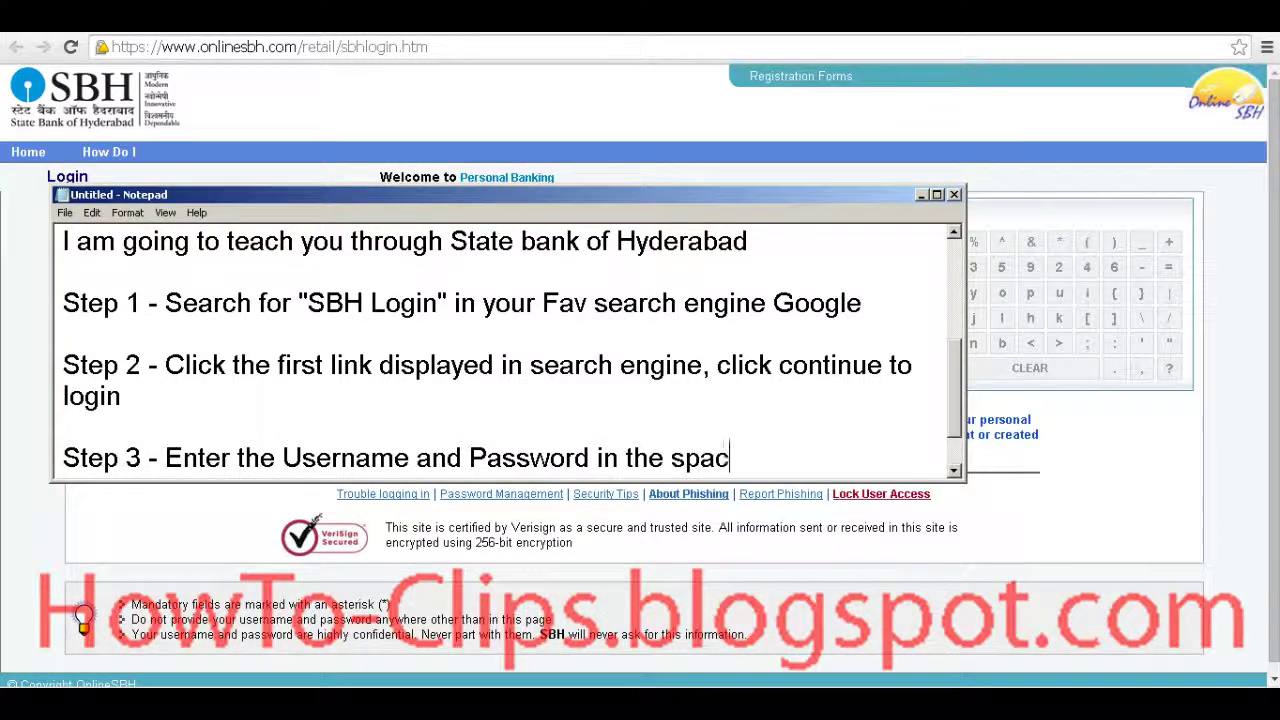
type("vided")
Add the line 'Step 4 - Successfully loged in, now GOTO "Payments/Transfers " link located in the top menu' below Step 3.
key("Return")
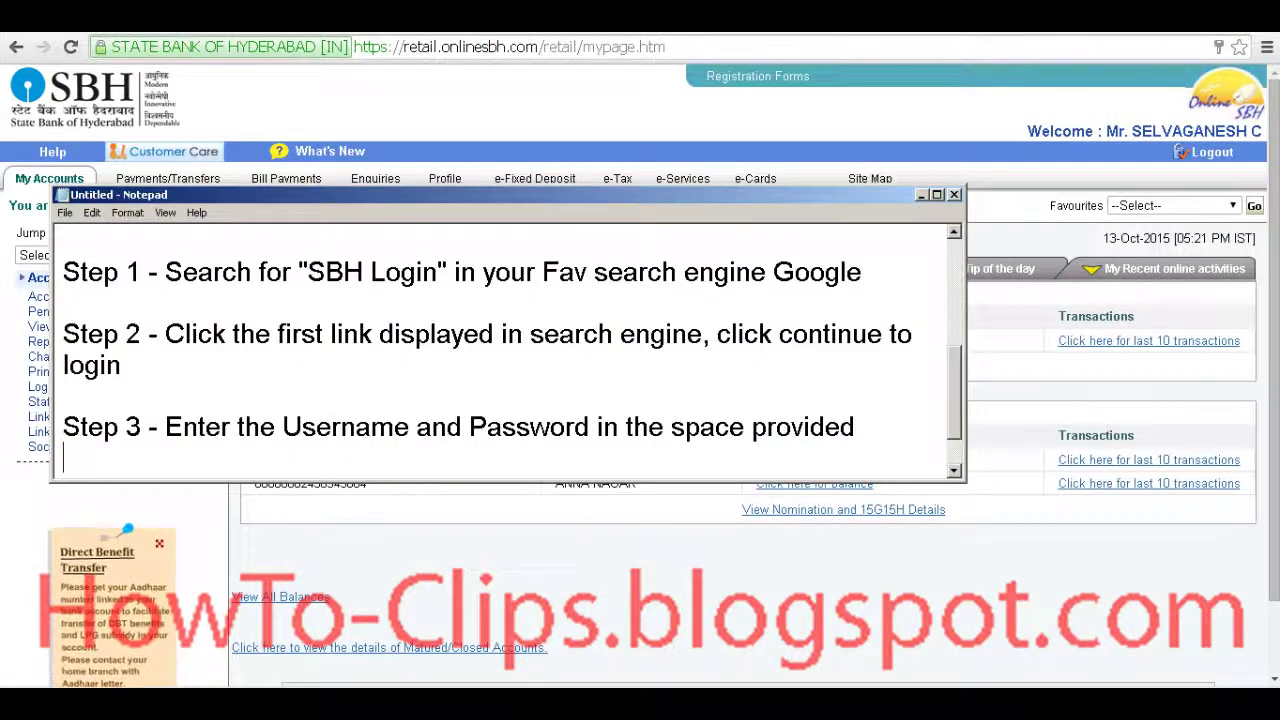
key("Return")
type("Ste")
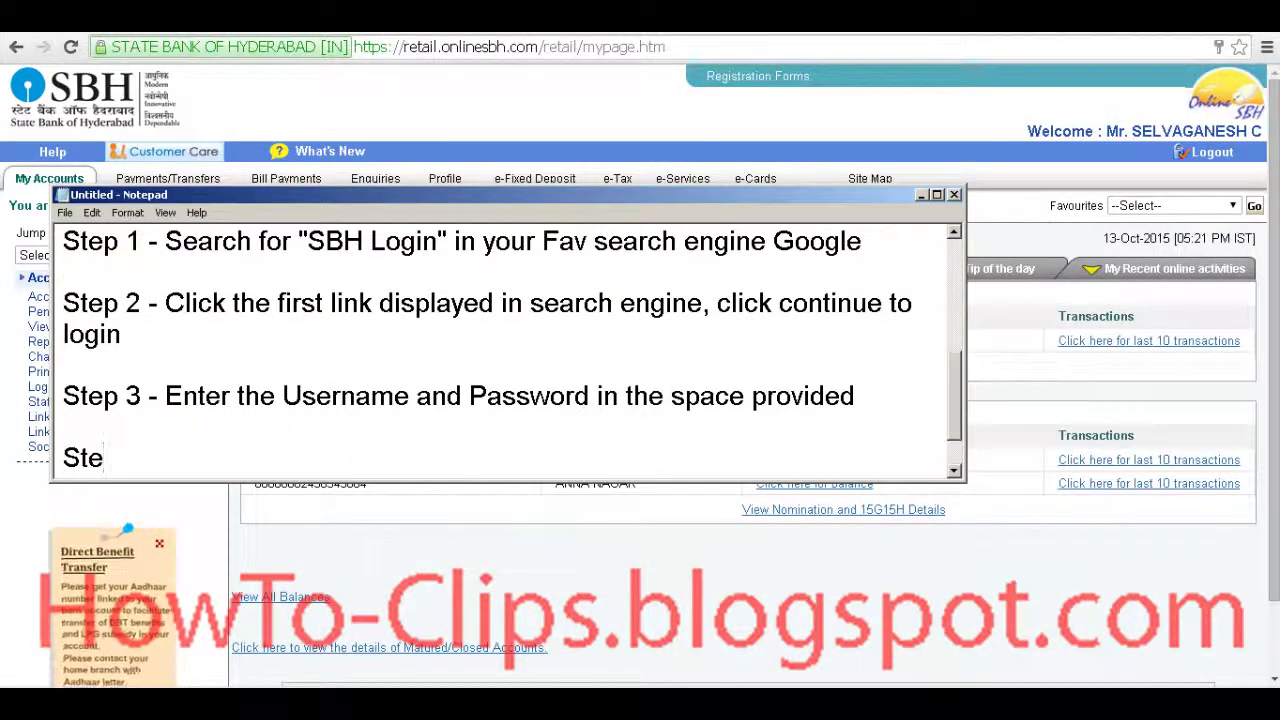
type("p 4 - S")
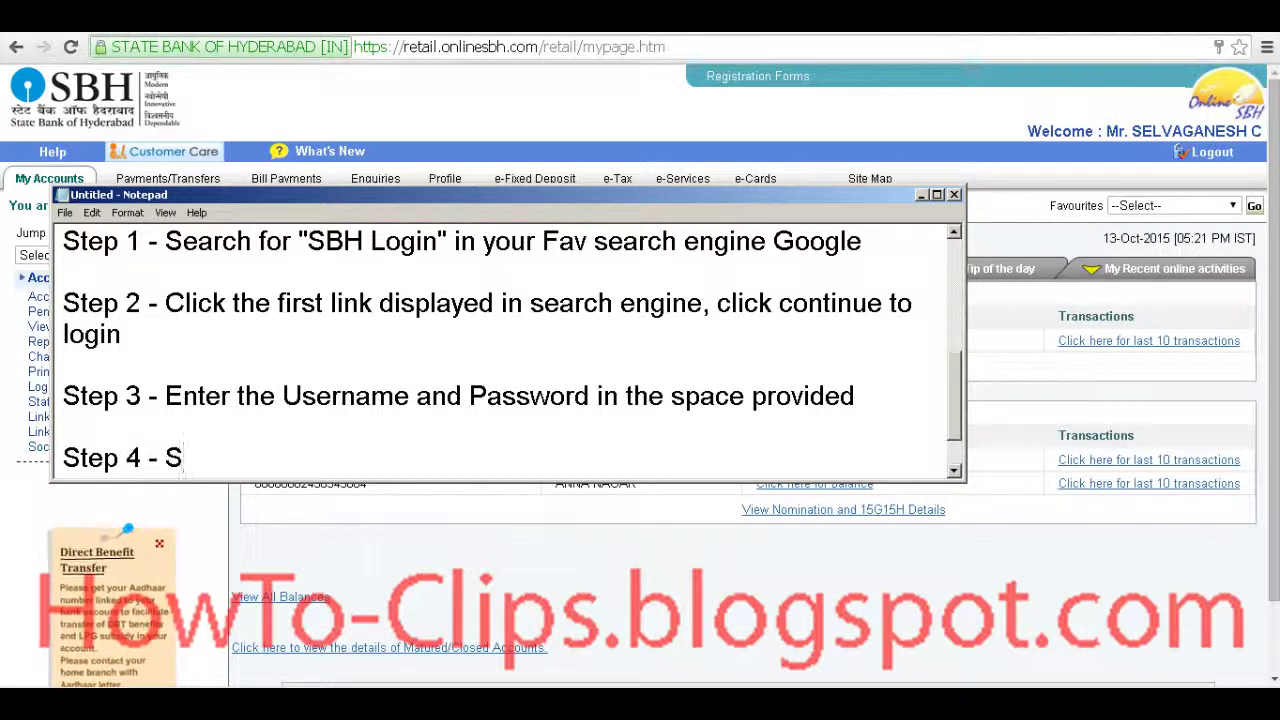
type("uccessfully loged in ")
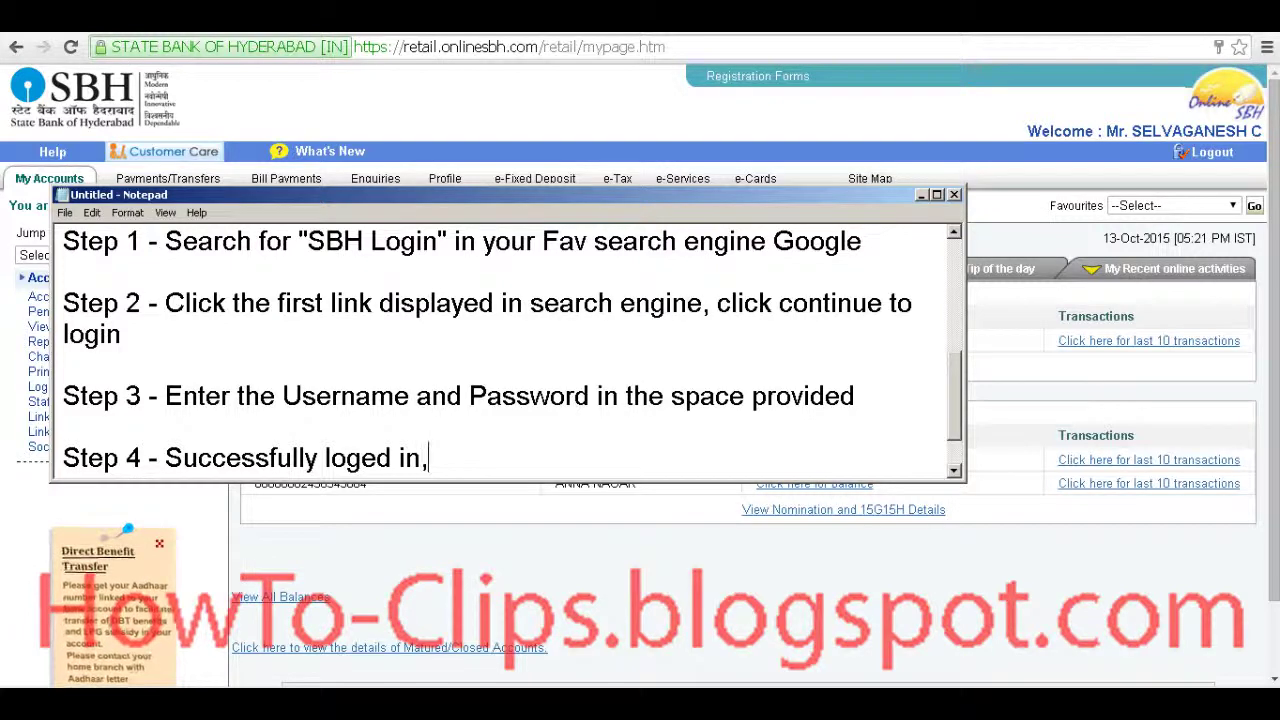
type(" now GOTO ")
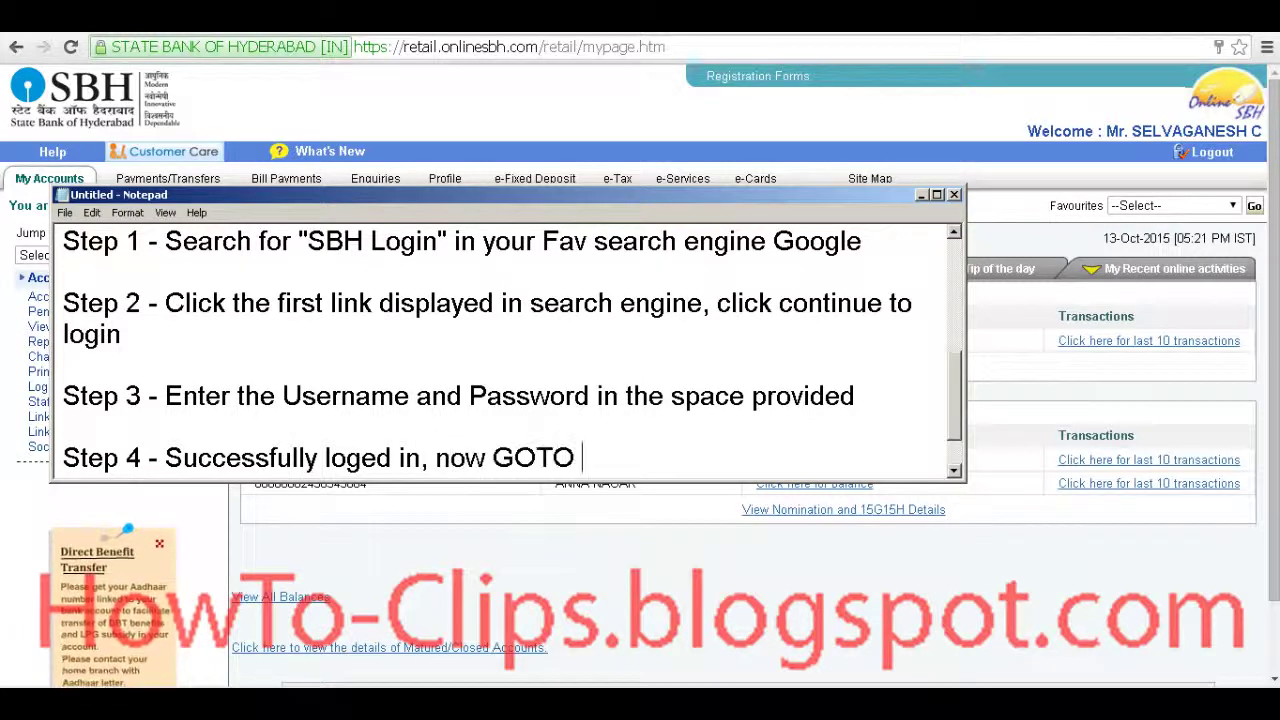
type("\"")
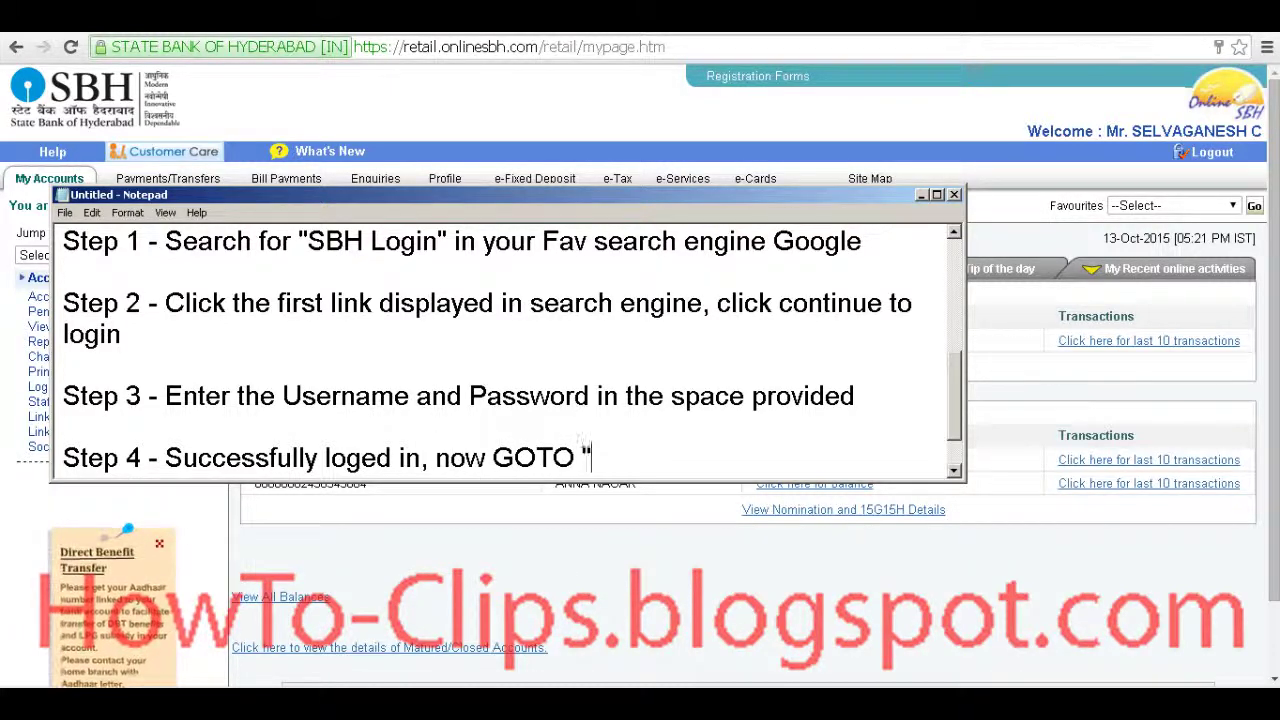
type("Payments/Tra")
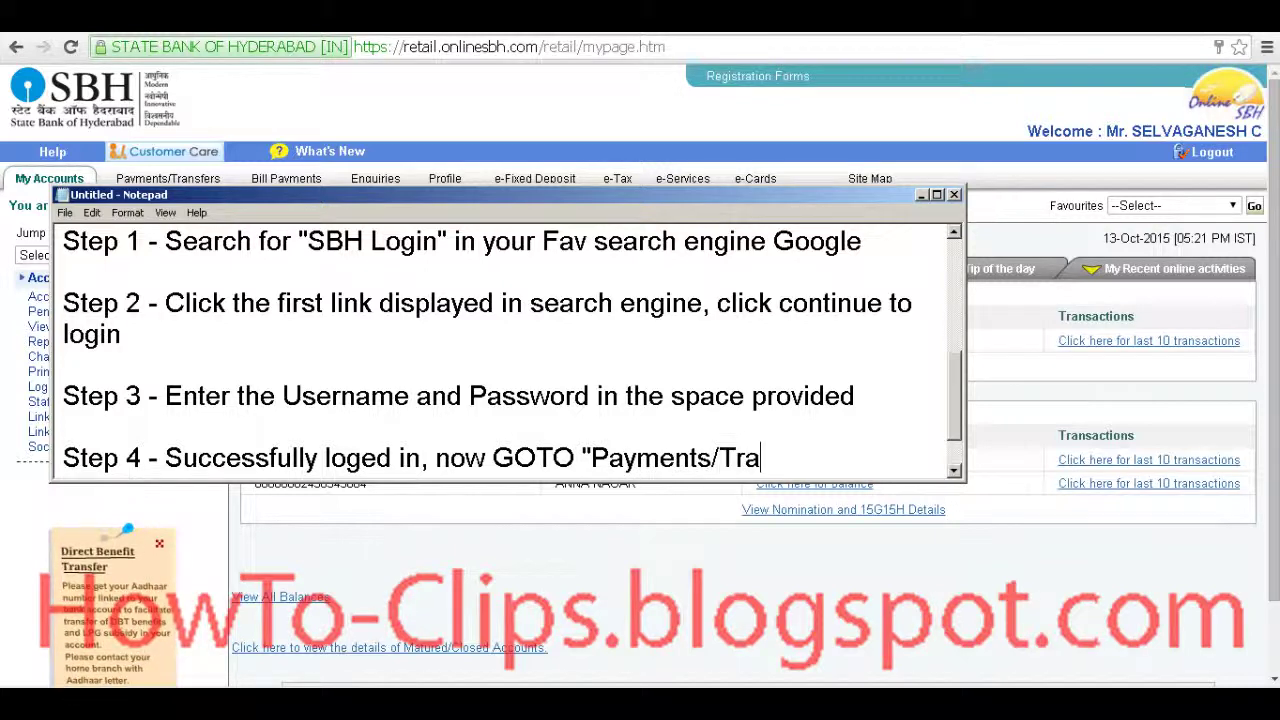
type("nsfers")
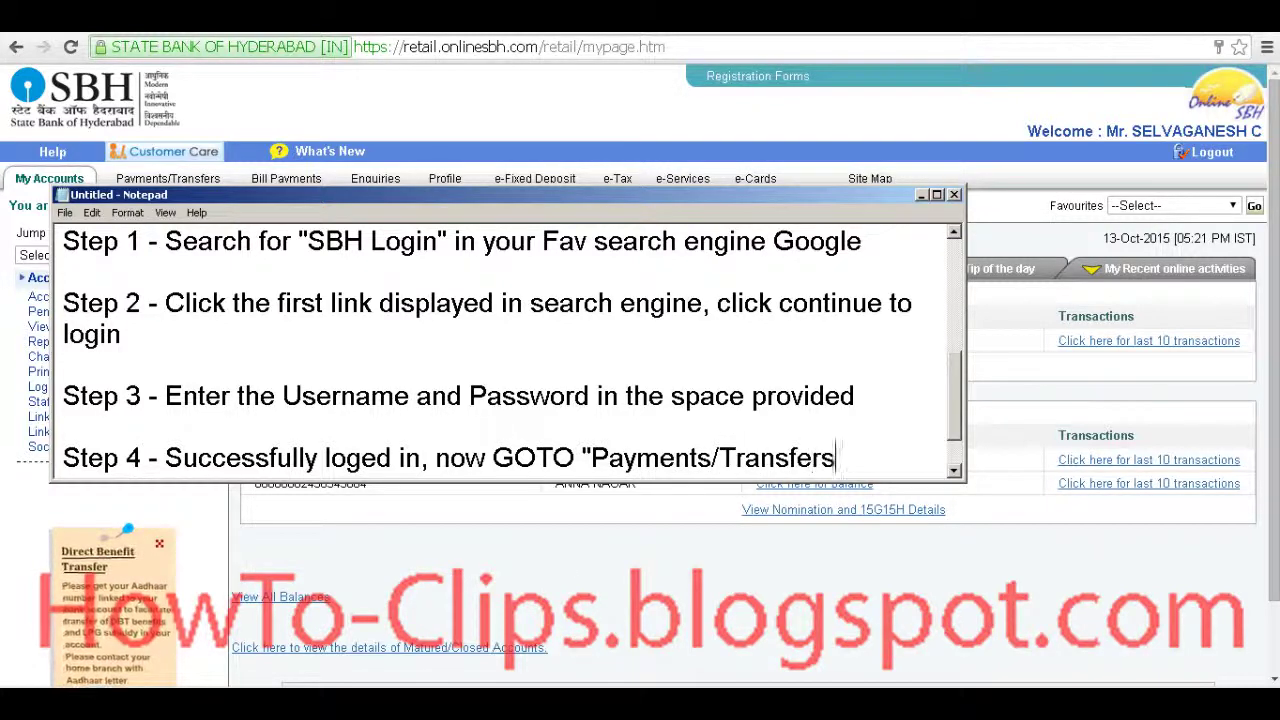
type(" \" li")
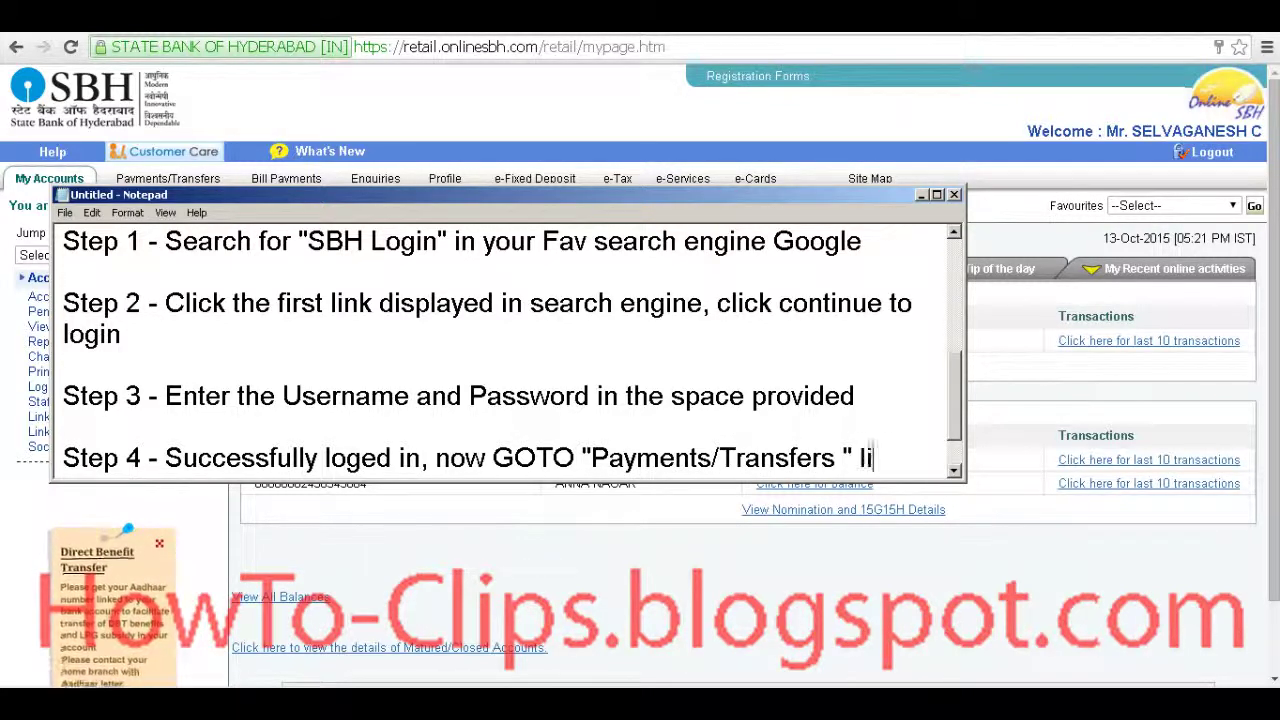
type("nk located in the top menyu")
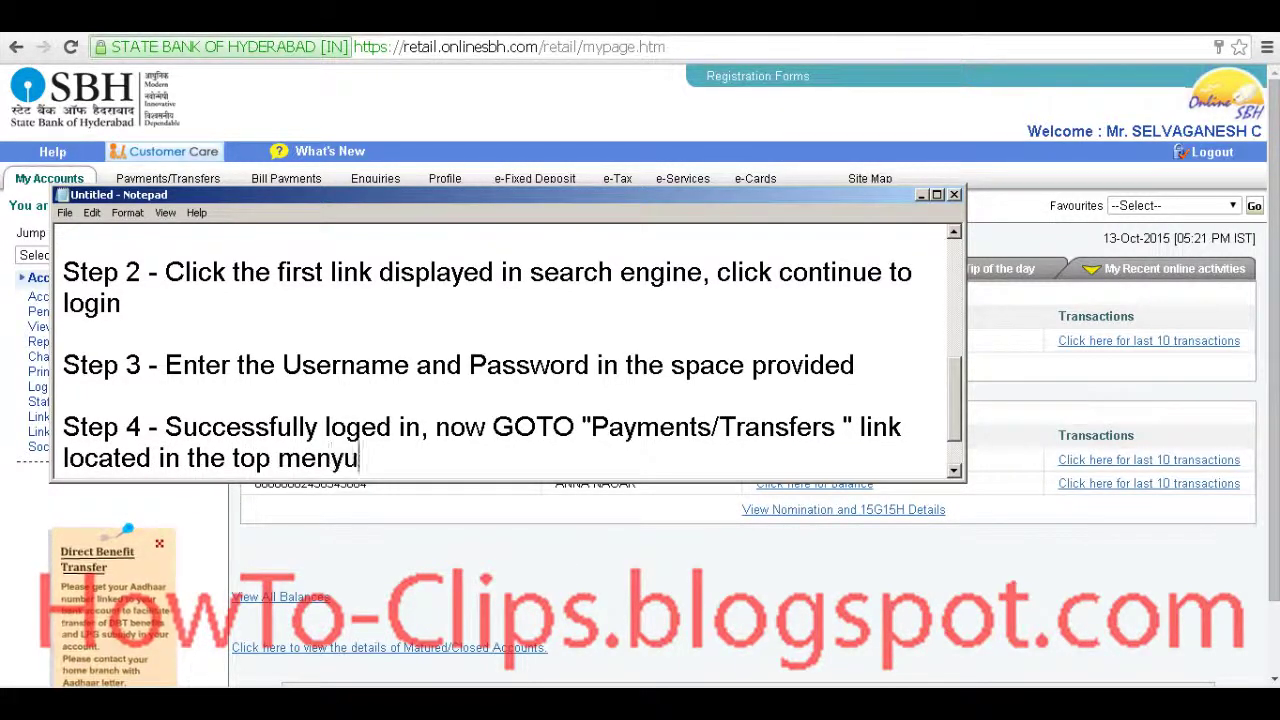
key("BackSpace")
key("BackSpace")
type("u")
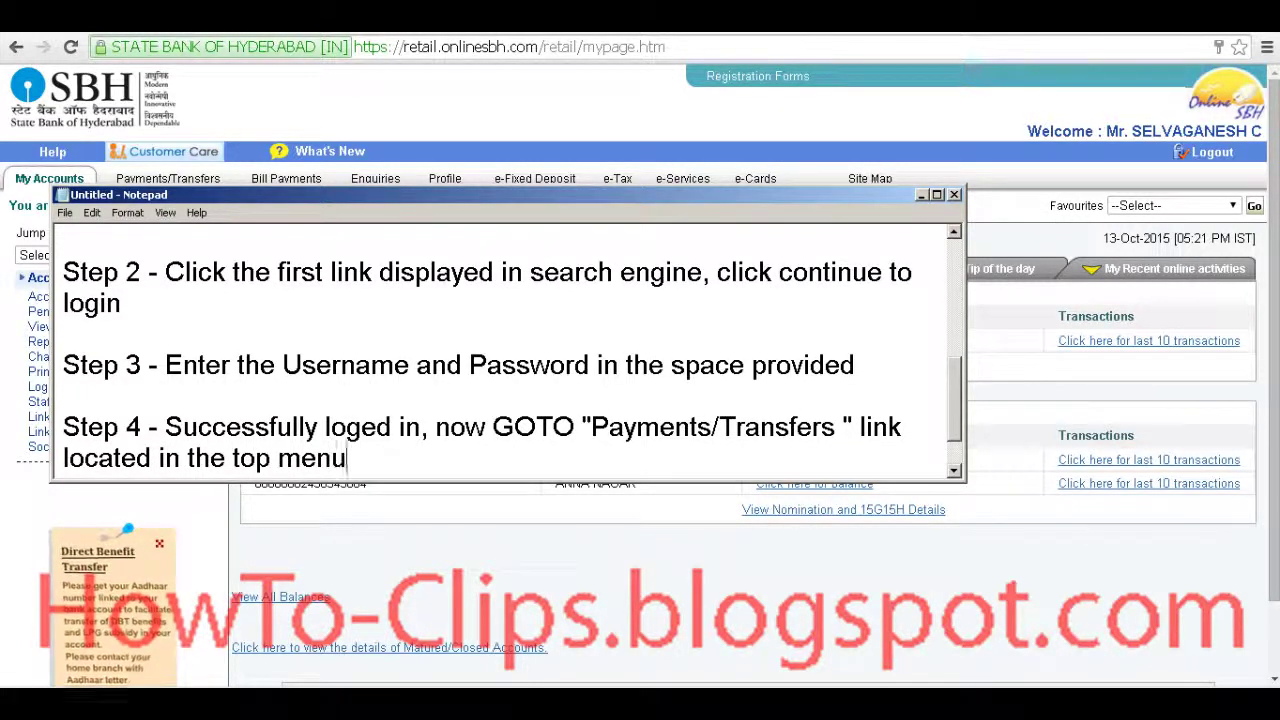
Switch to Chrome, open the Payments/Transfers page and highlight the Within SBH heading in the Funds Transfer table.
key("alt+Tab")
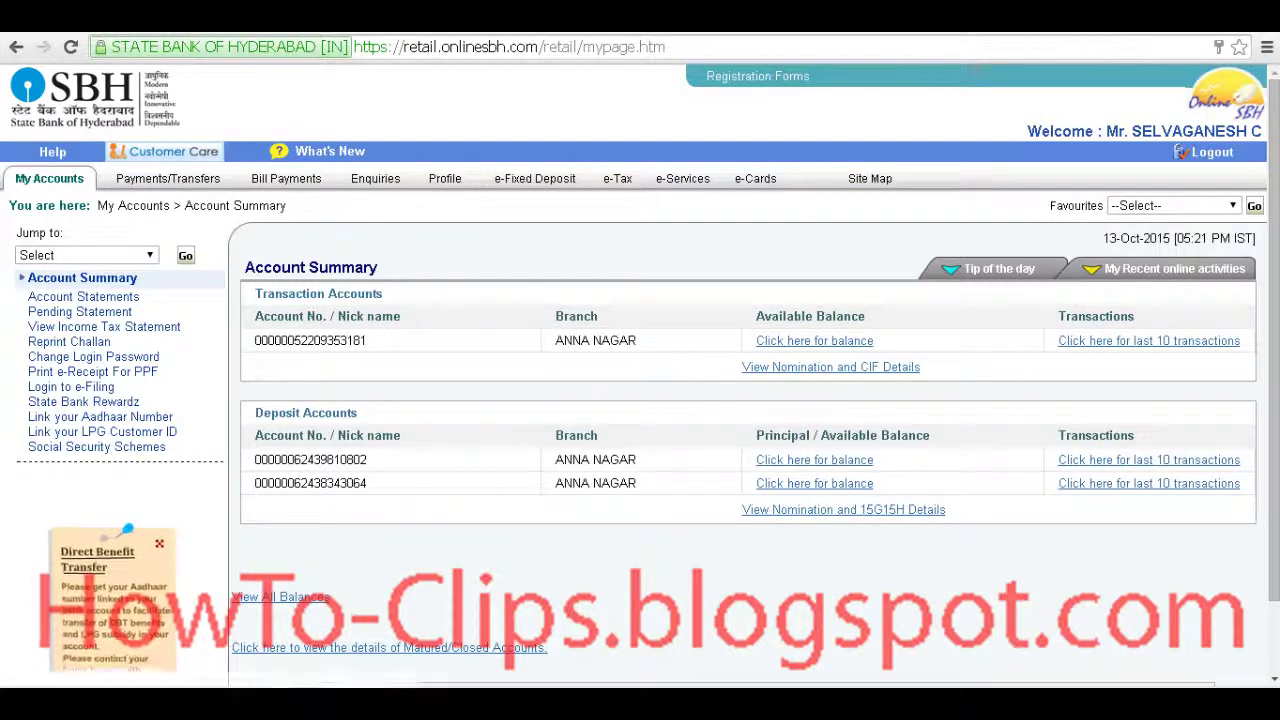
left_click(167, 178)
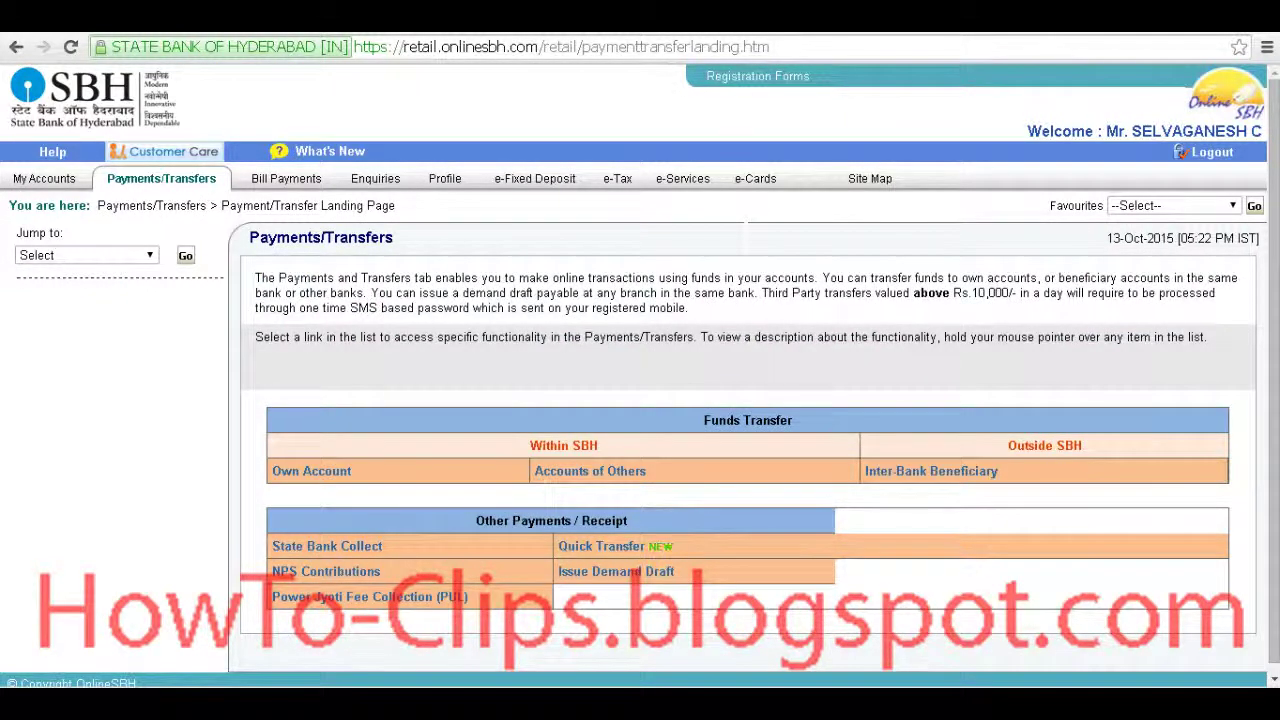
left_click_drag(530, 445, 598, 445)
Return to Notepad and begin a new line below Step 4 reading 'Step 5 - In the within SBH'.
key("alt+Tab")
key("Return")
key("Return")
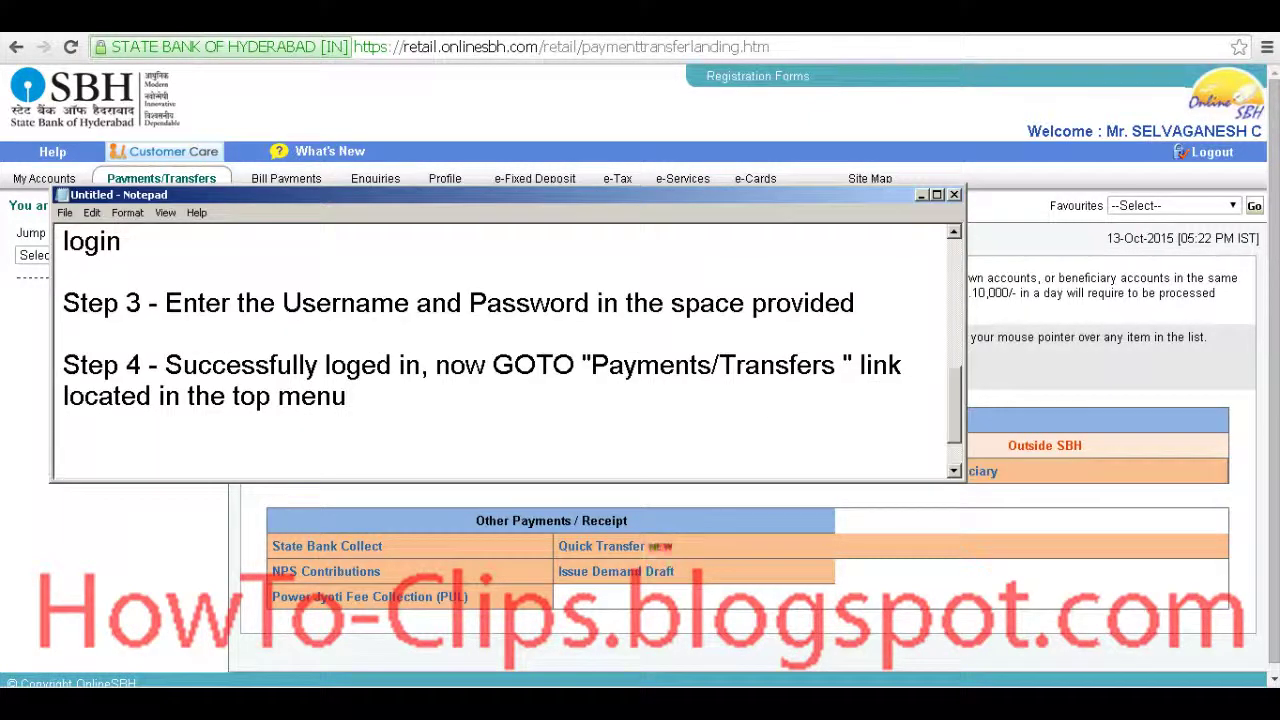
type("Step ")
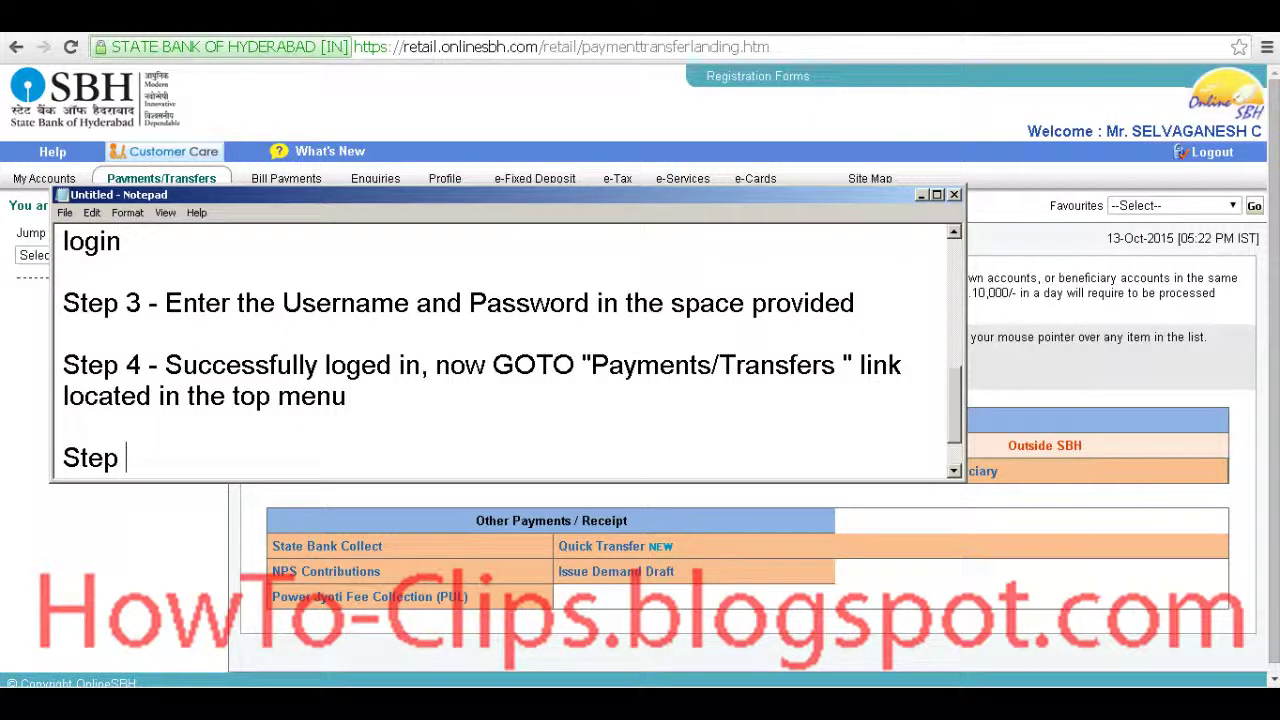
type("5 -0")
key("alt+Tab")
key("alt+Tab")
type("In the within")
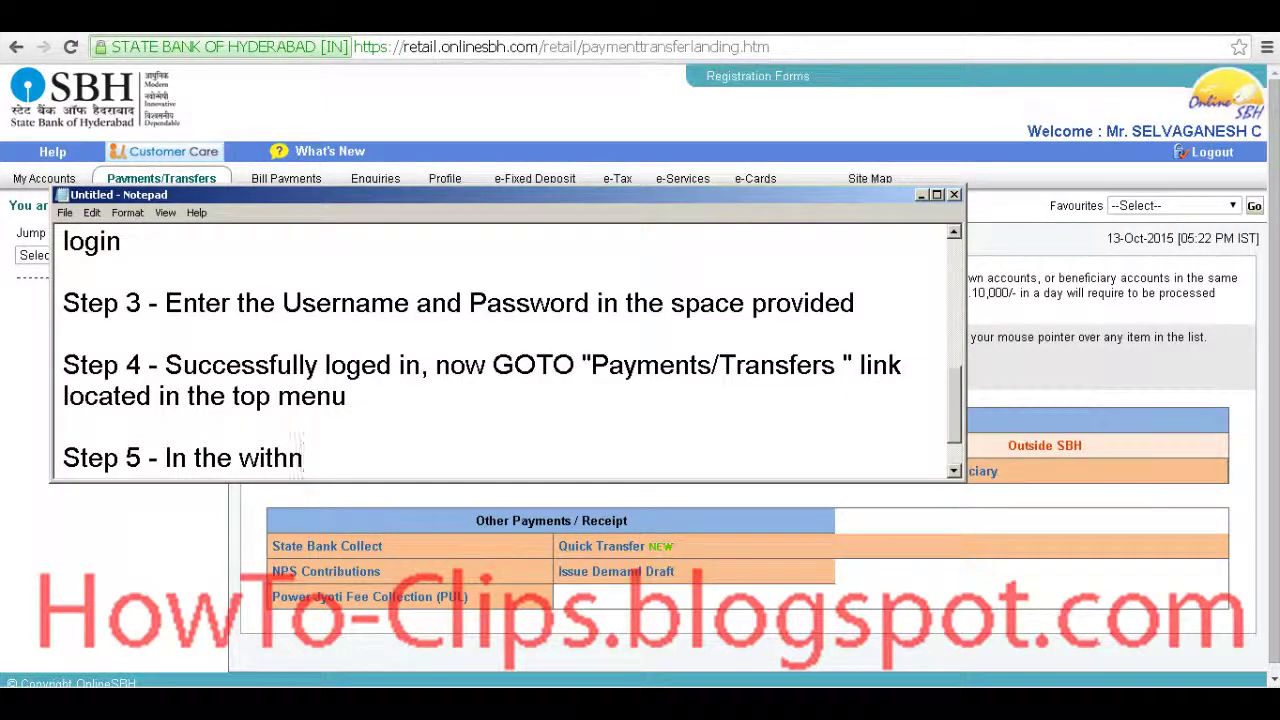
key("BackSpace")
type("in SBH")
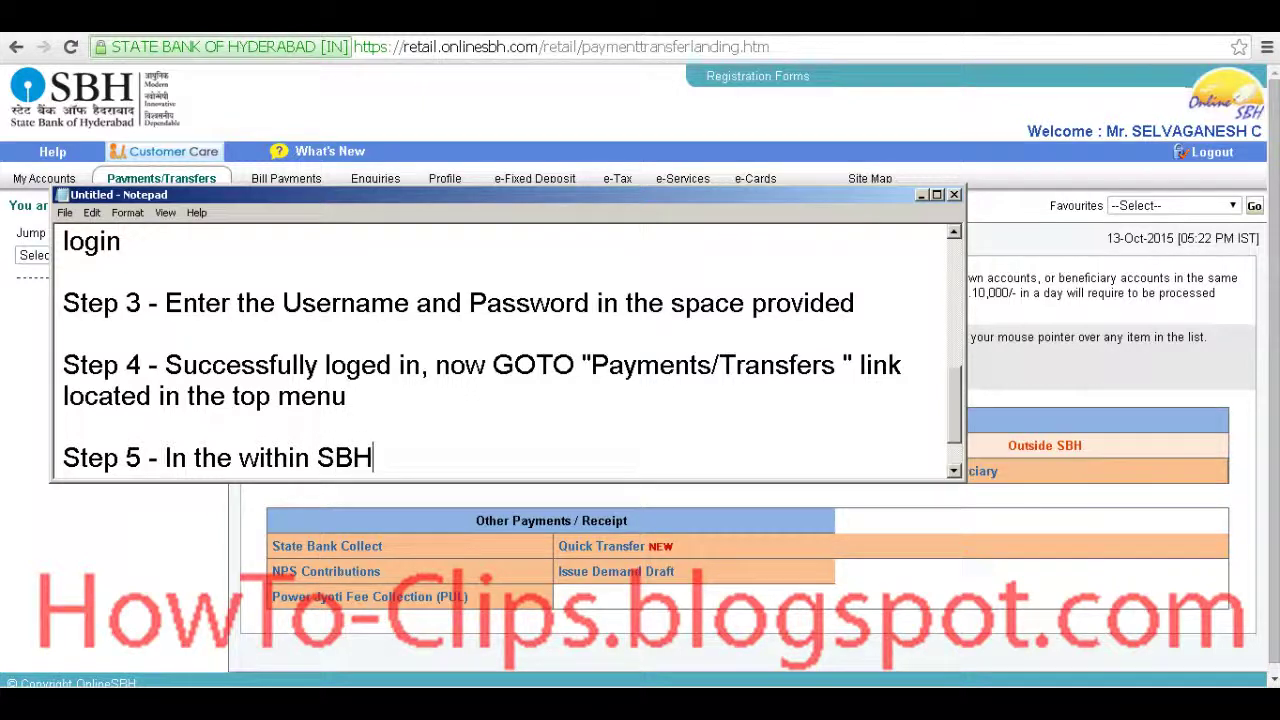
Put 'within SBH' in double quotes on the Step 5 line and append 'column click' to it.
key("alt+Tab")
key("alt+Tab")
type("\"")
left_click(239, 457)
type("\" c")
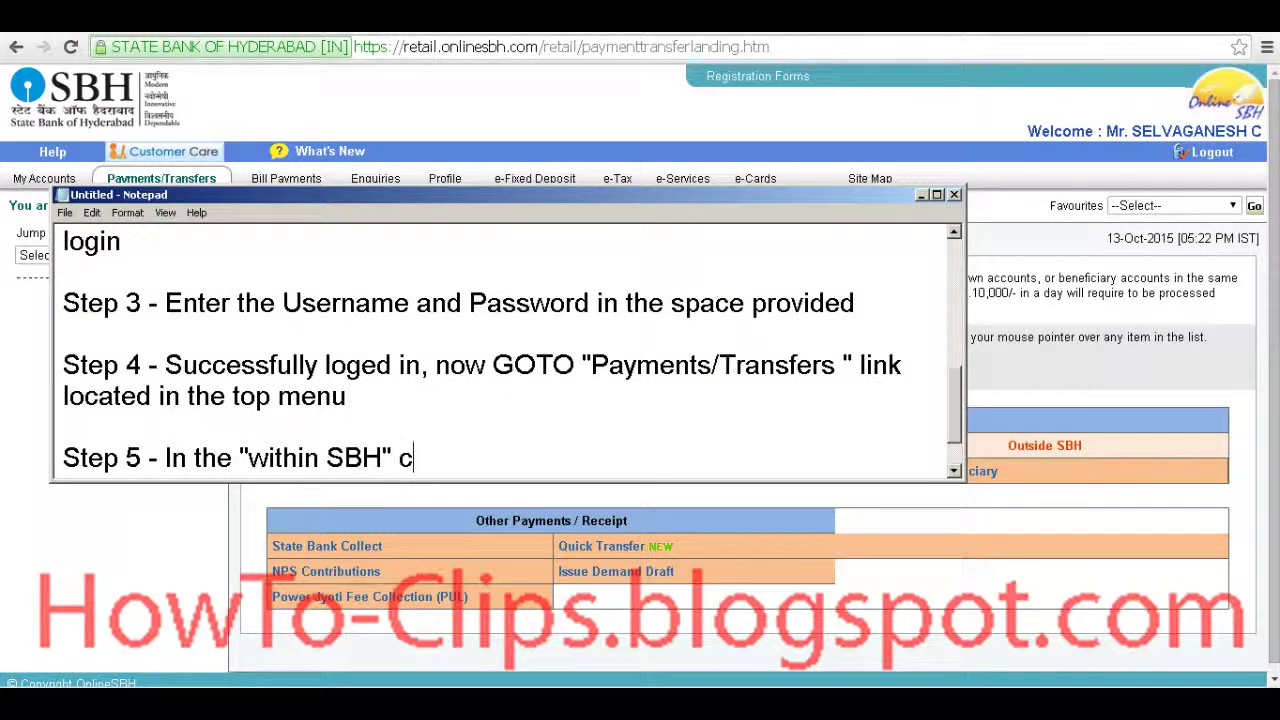
type("olumn")
key("alt+Tab")
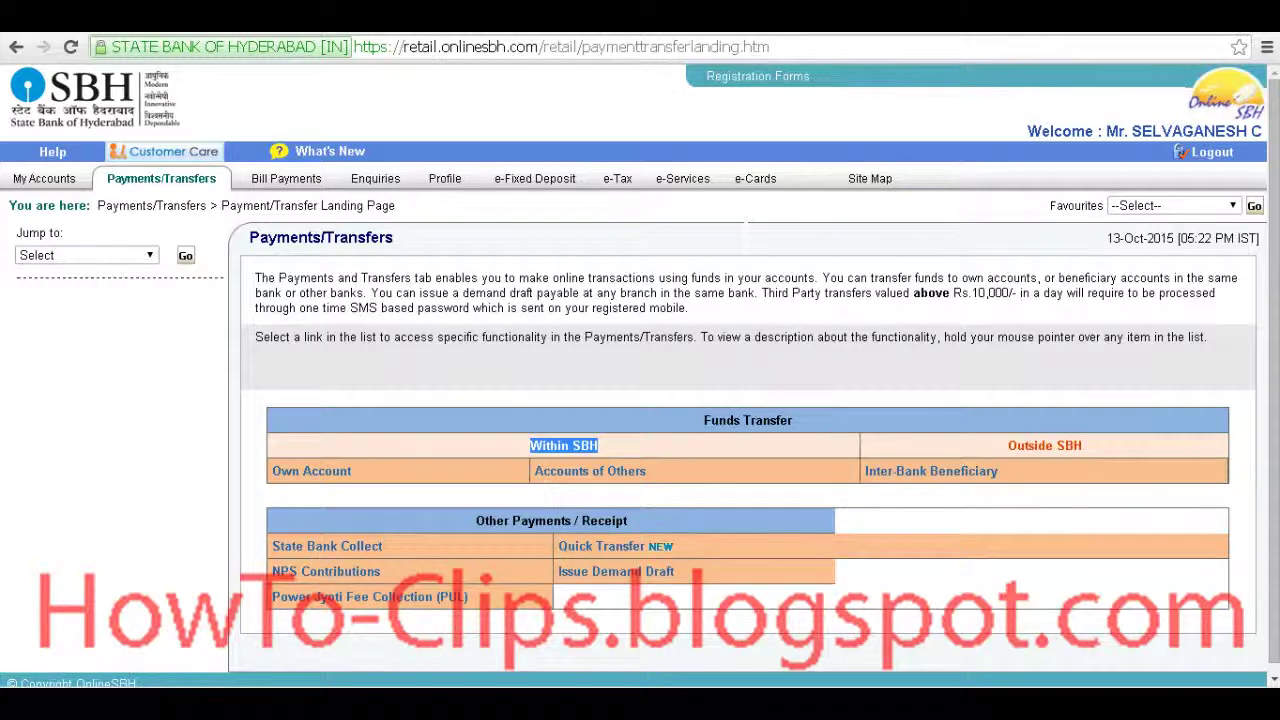
key("alt+Tab")
key("alt+Tab")
key("alt+Tab")
type("click")
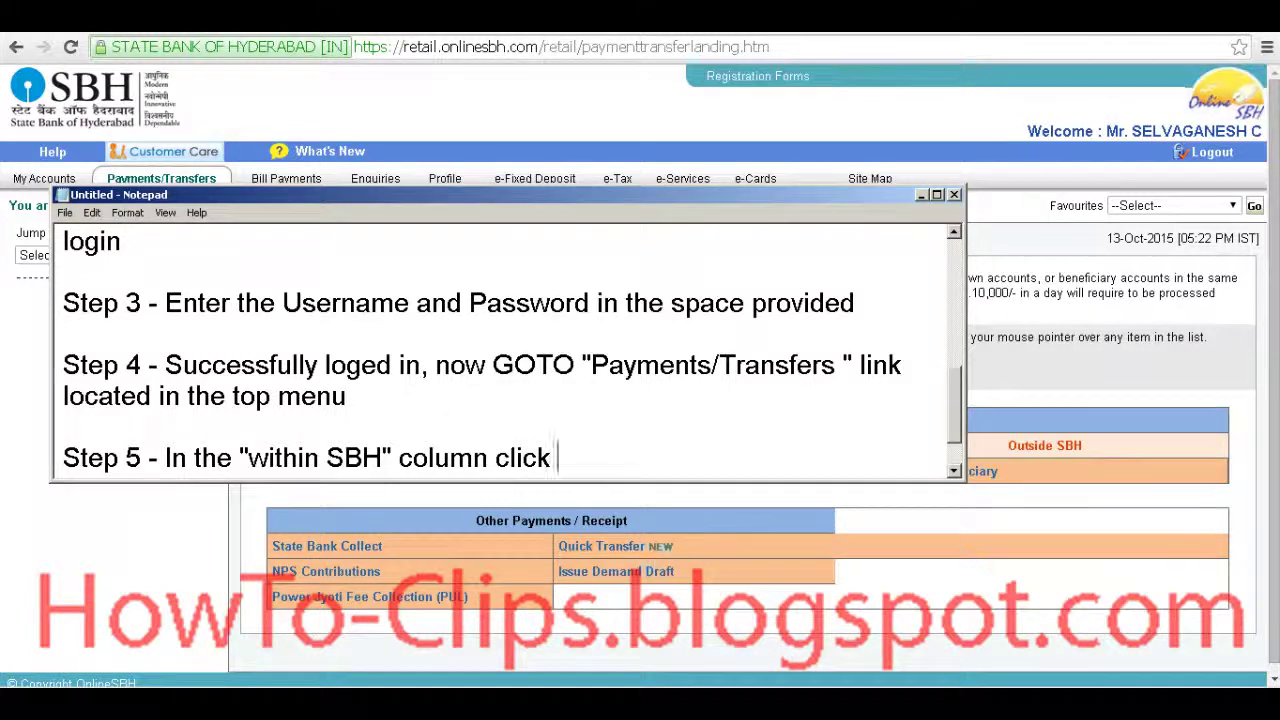
Check the Accounts of Others link name on the bank page and append '"Accounts of Others"' to Notepad's Step 5 line.
key("alt+Tab")
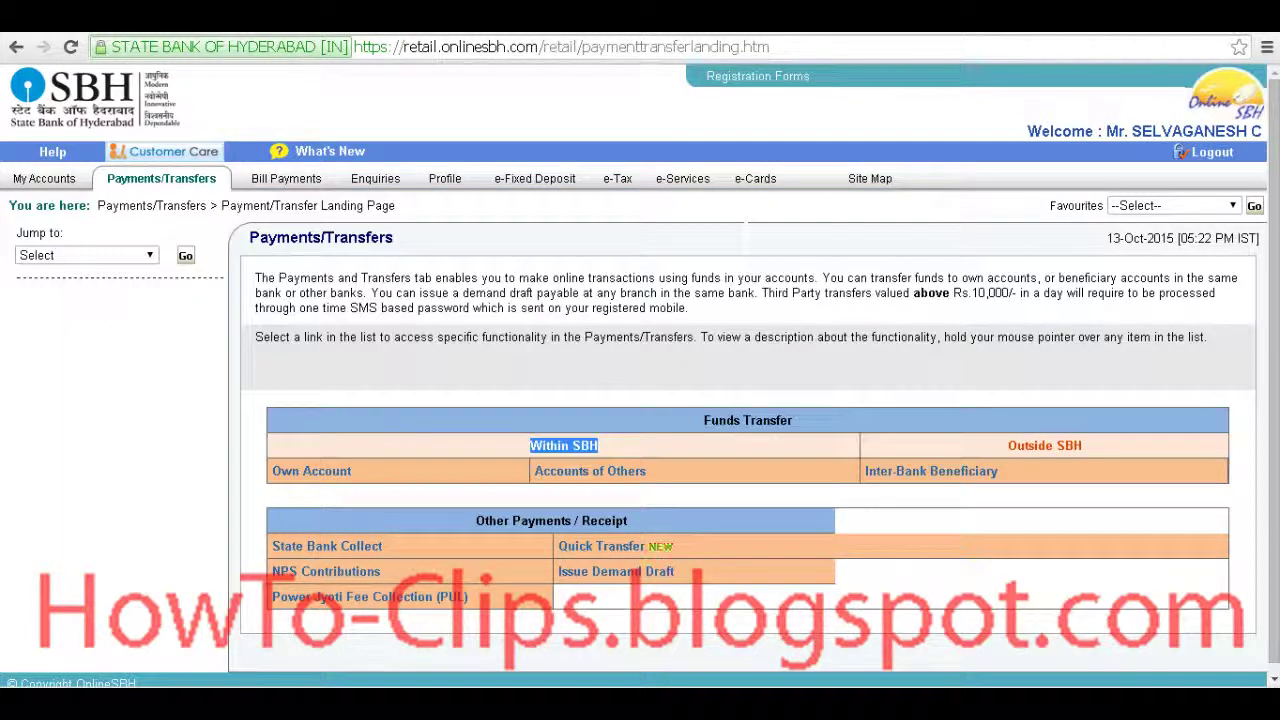
left_click_drag(532, 471, 856, 471)
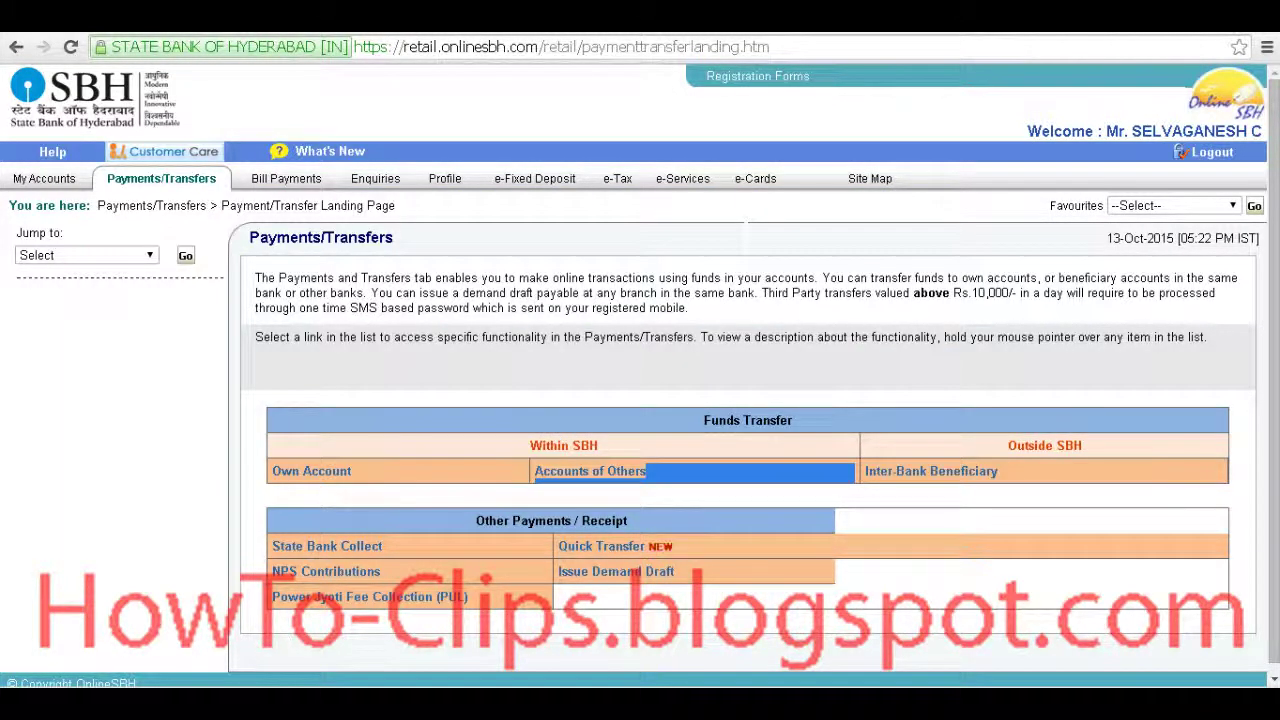
left_click(590, 471)
left_click_drag(647, 471, 532, 471)
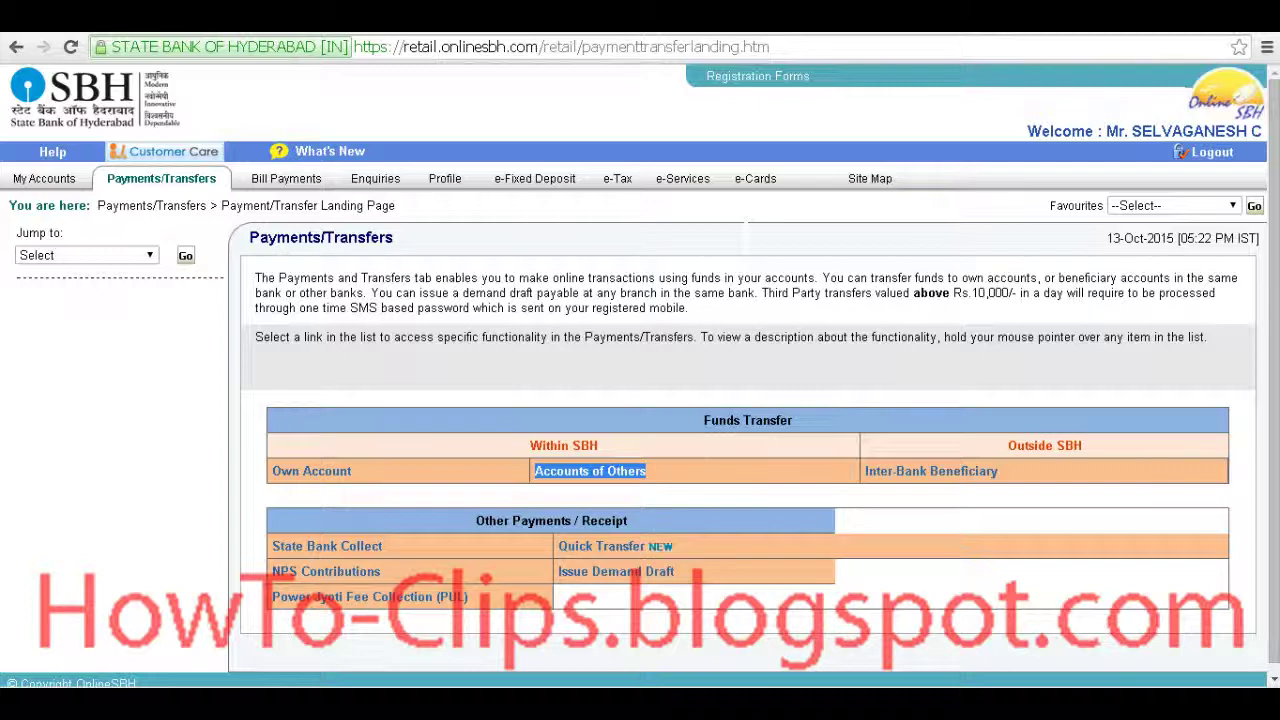
key("alt+Tab")
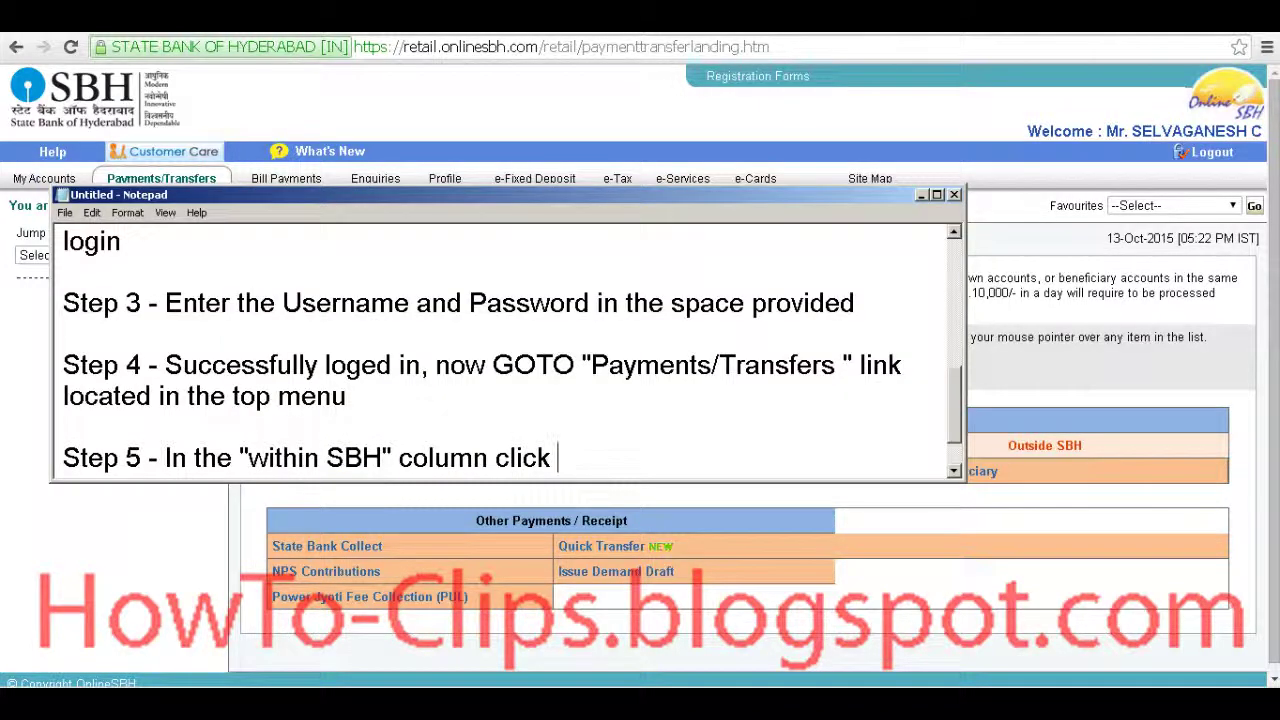
left_click_drag(508, 193, 514, 146)
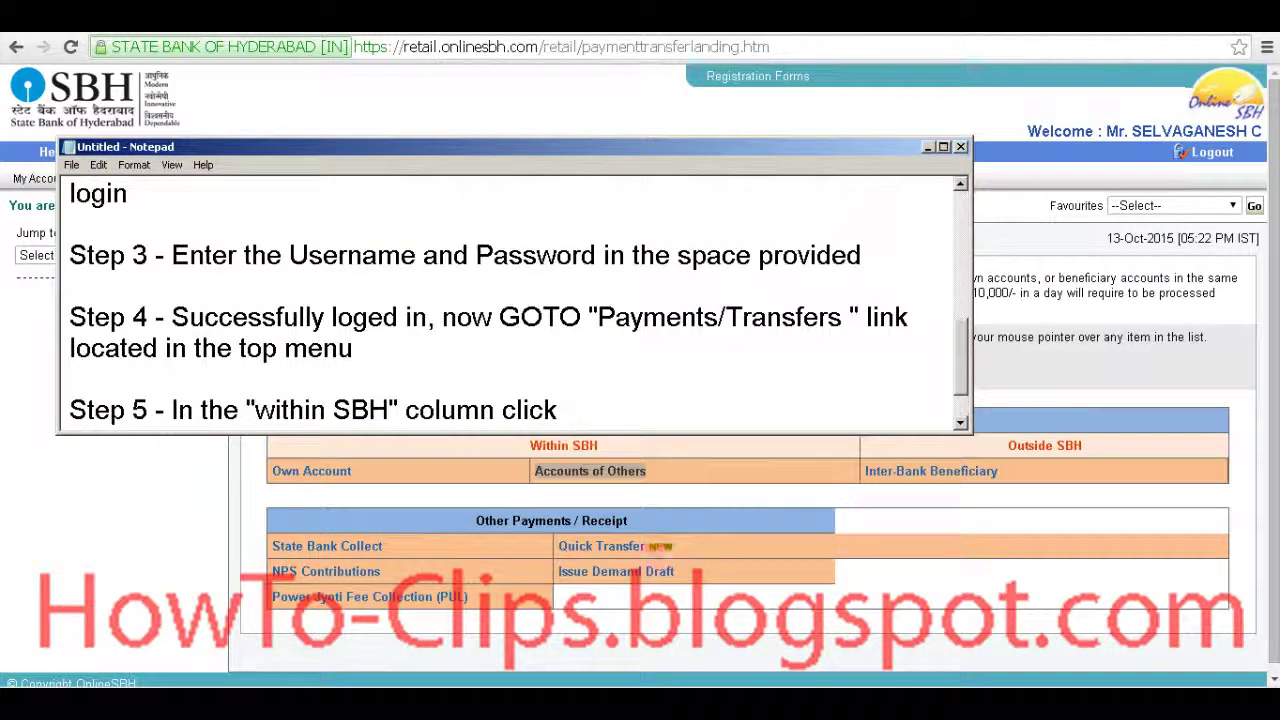
key("alt+Tab")
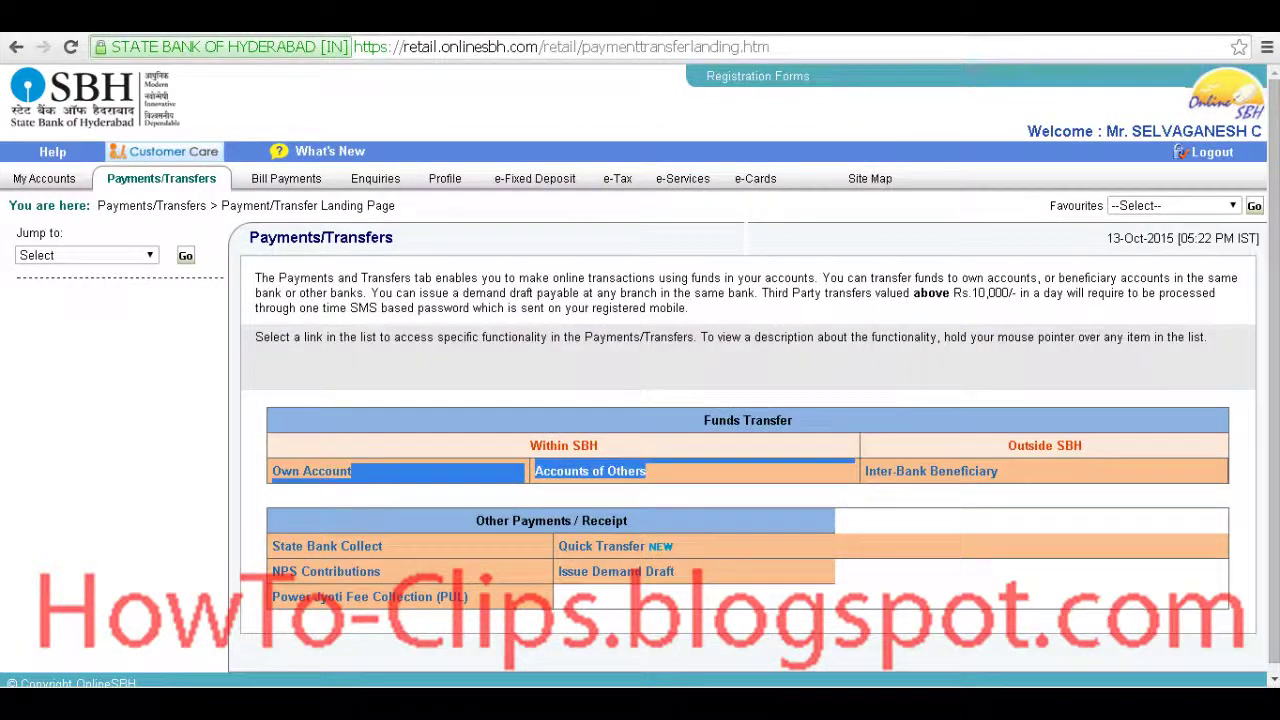
key("alt+Tab")
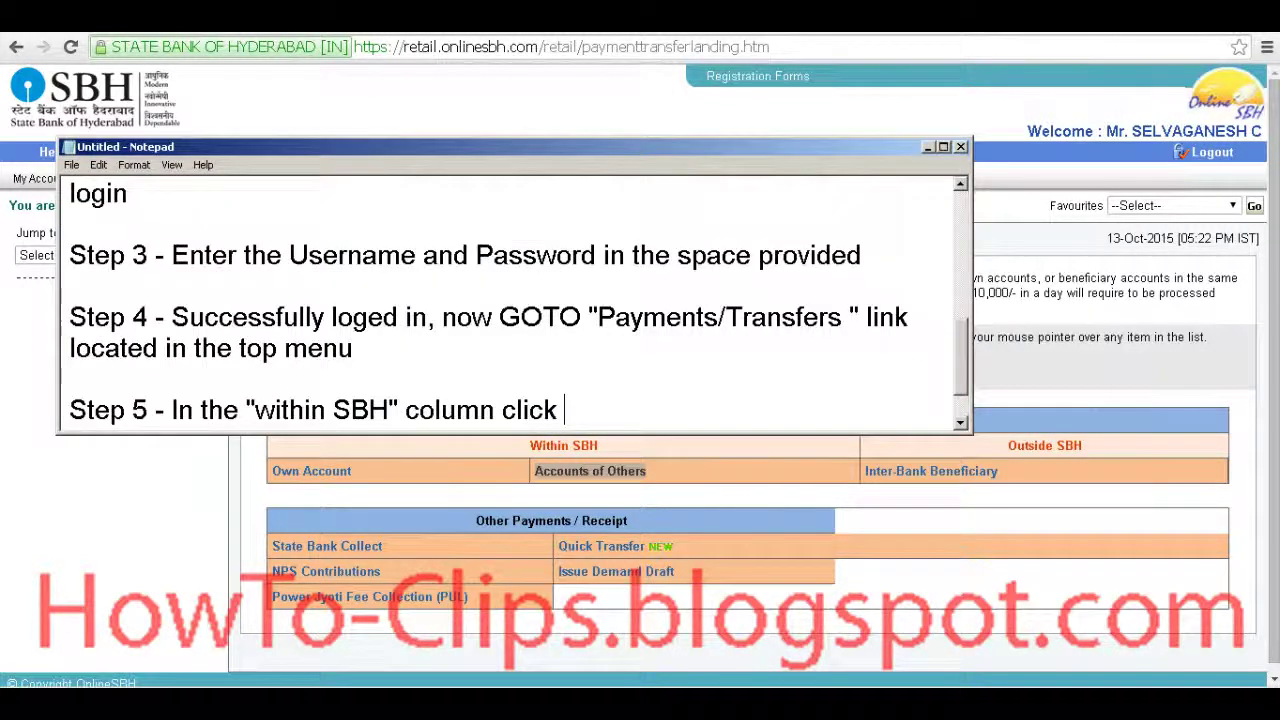
type("Accou")
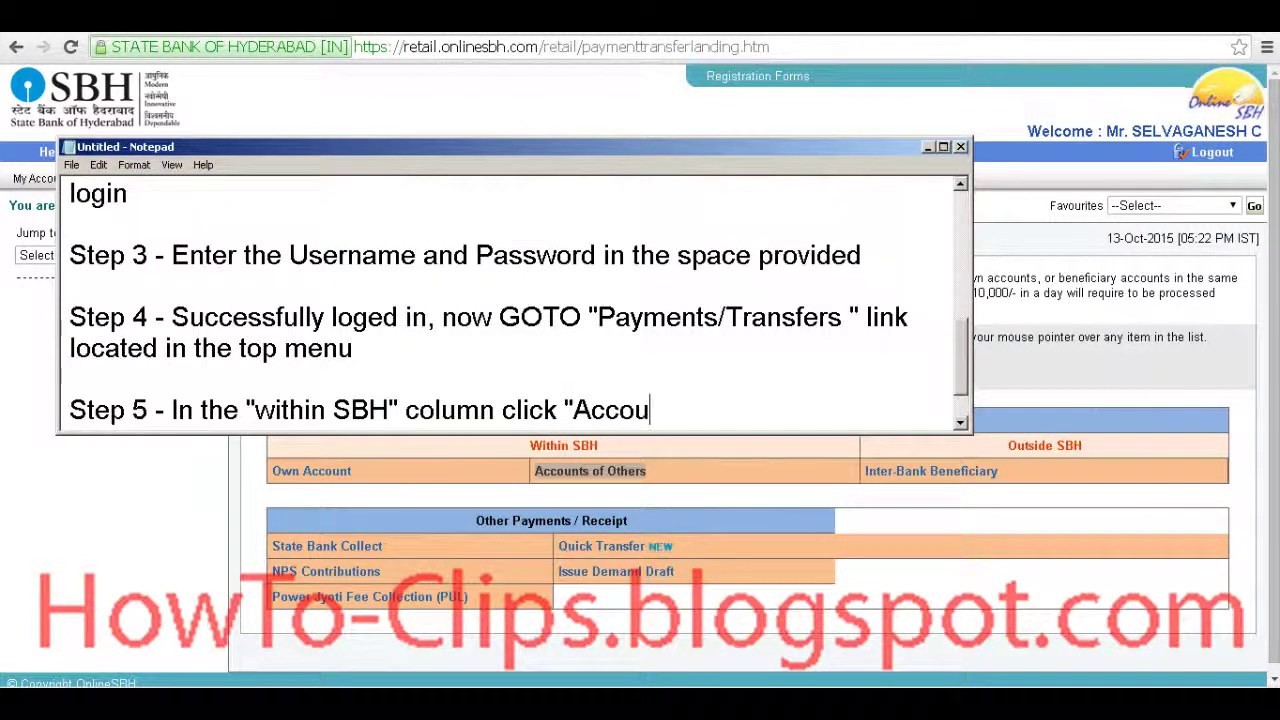
type("nts of Others\"")
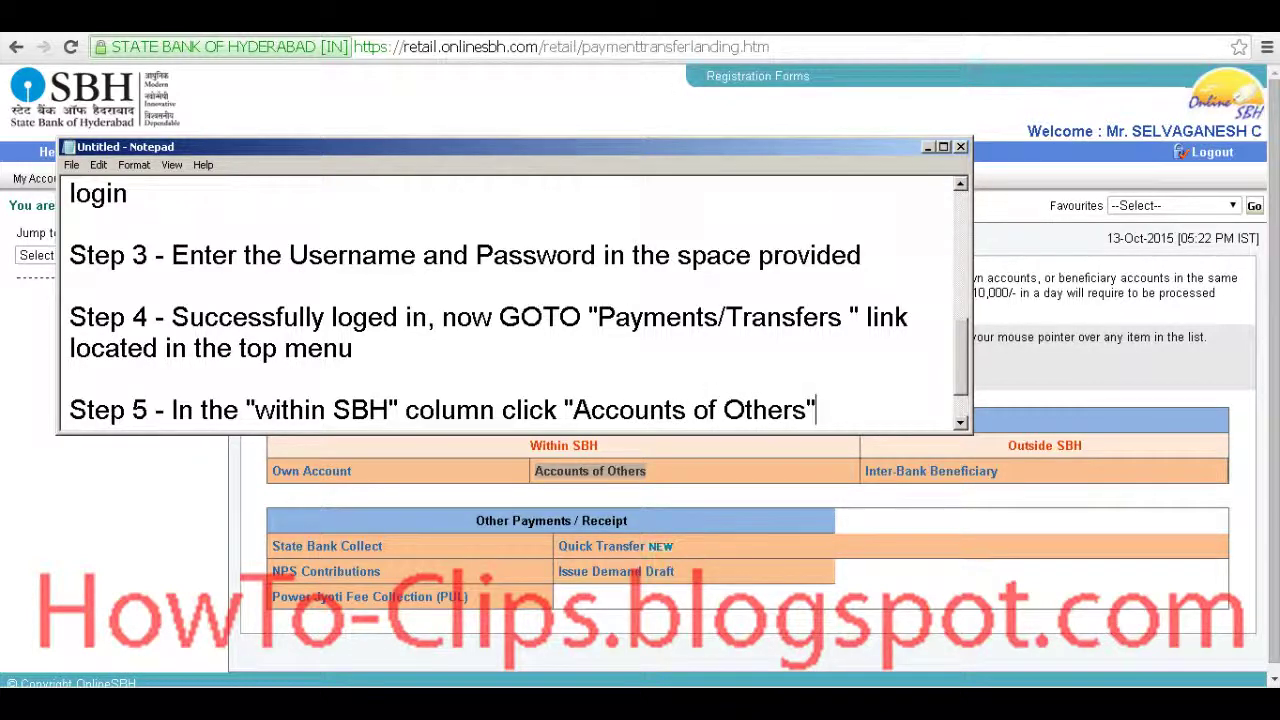
Switch to Chrome, open Accounts of Others within SBH and start adding an intra-bank beneficiary account.
key("alt+Tab")
left_click(590, 471)
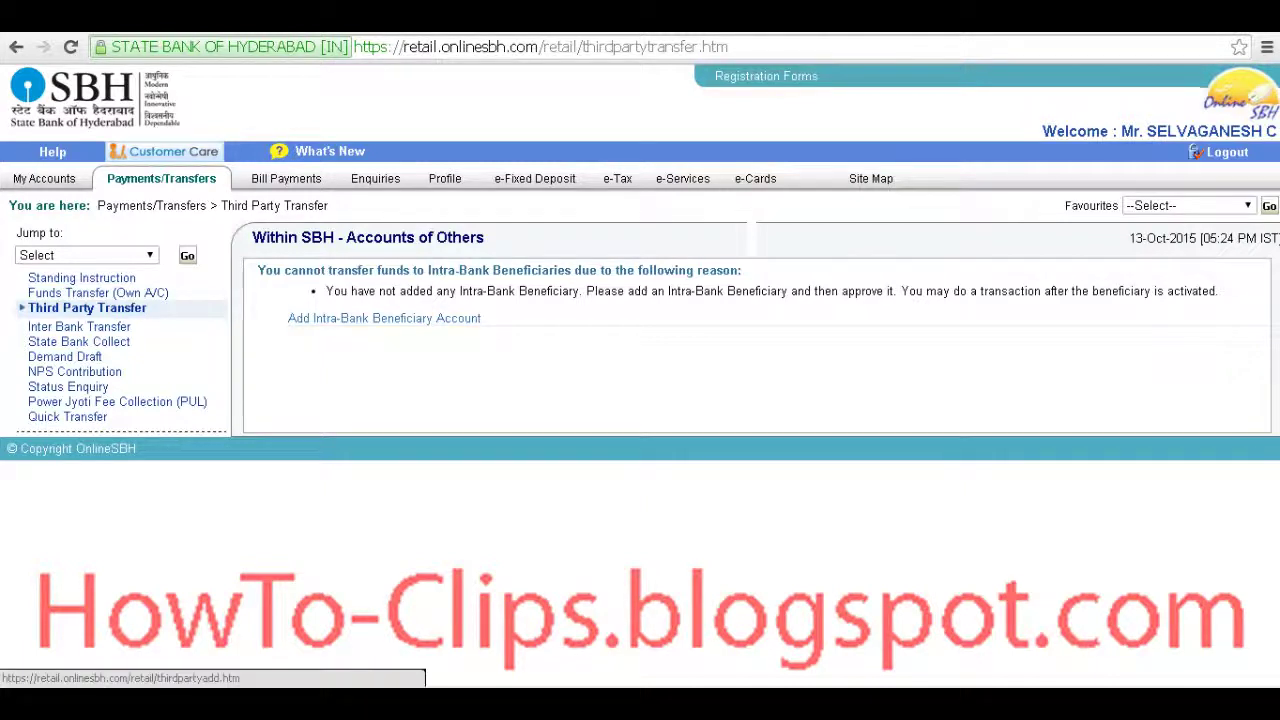
left_click(384, 318)
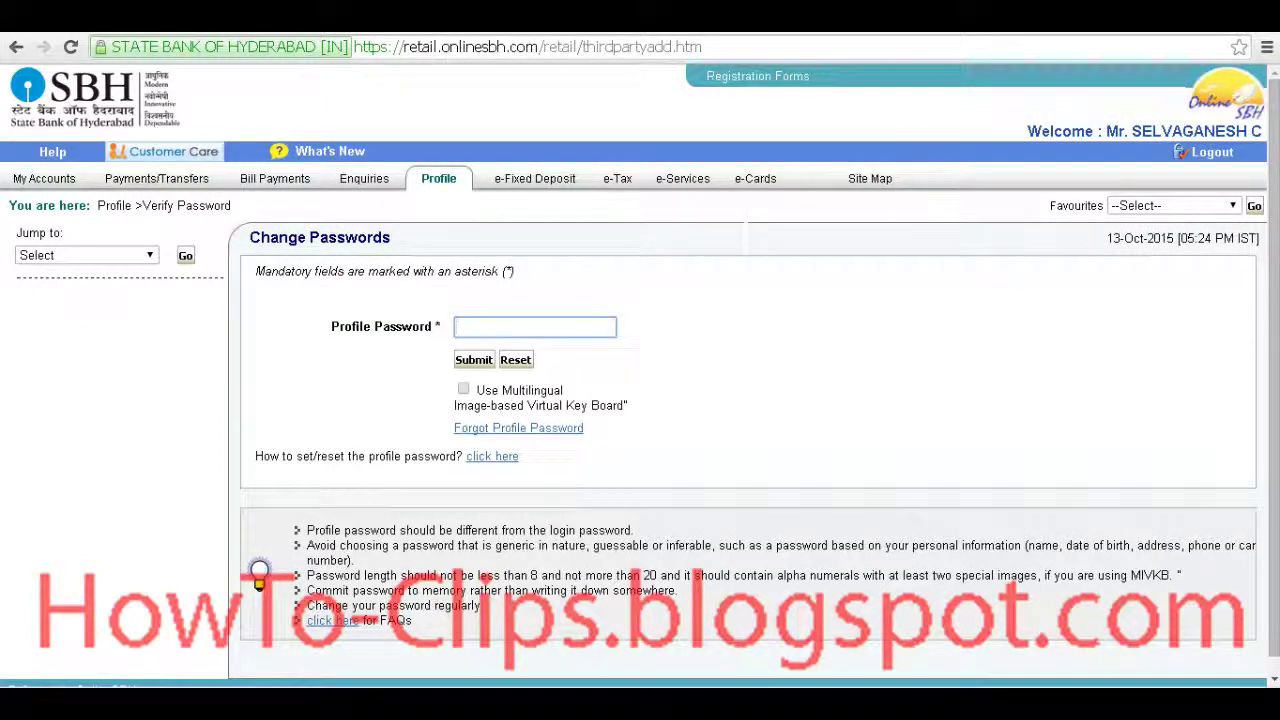
Return to Notepad and append ', to proceed enter your profile passsword' to the Step 5 line.
key("alt+Tab")
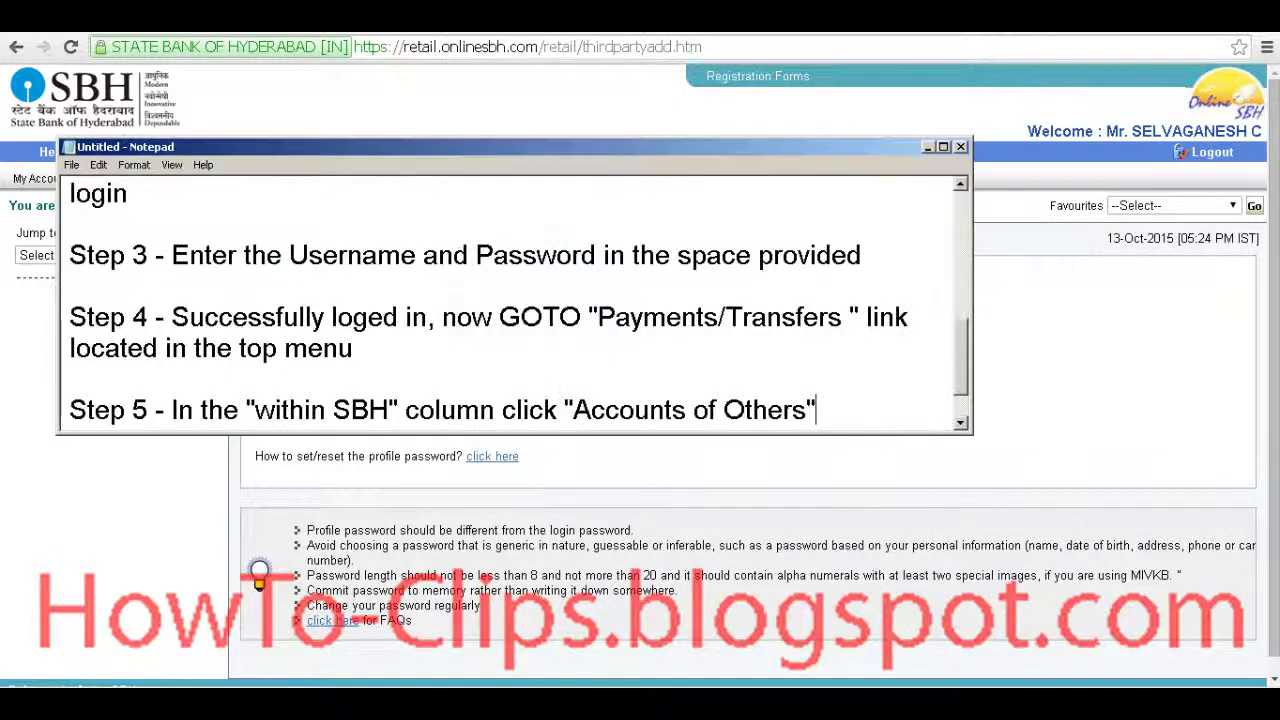
type(", to proceed")
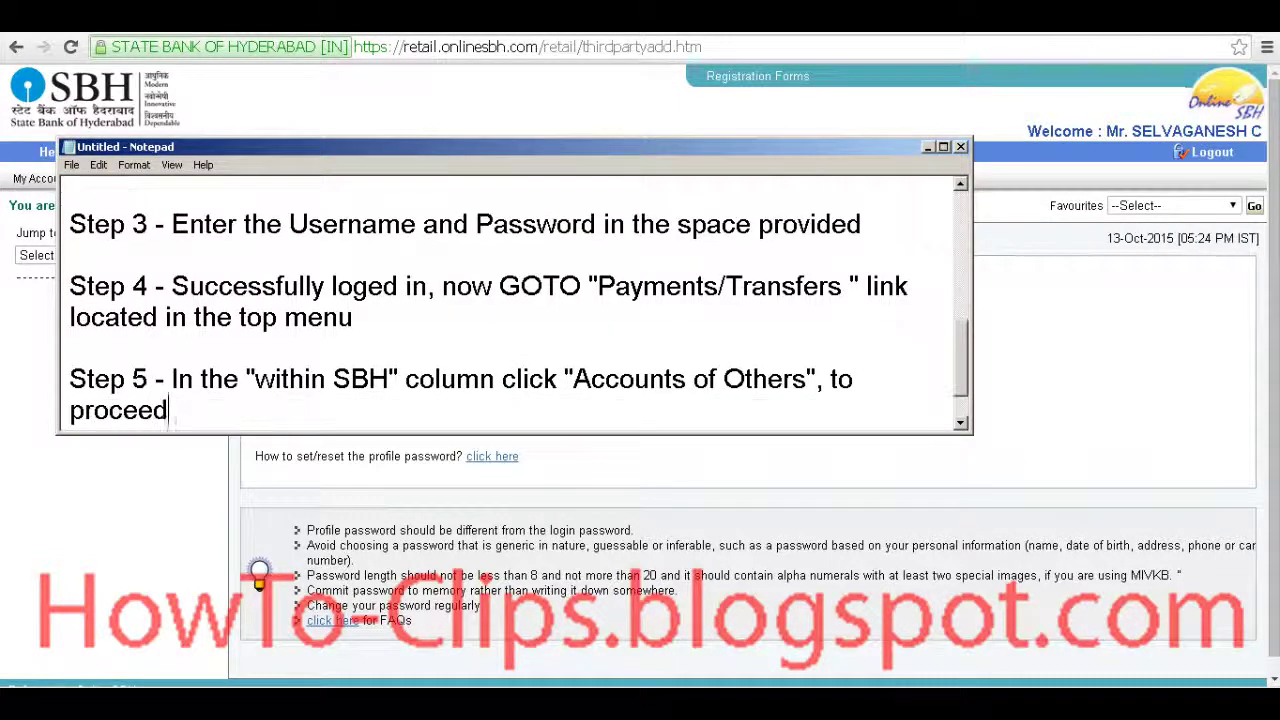
type(" enter your profile passsword")
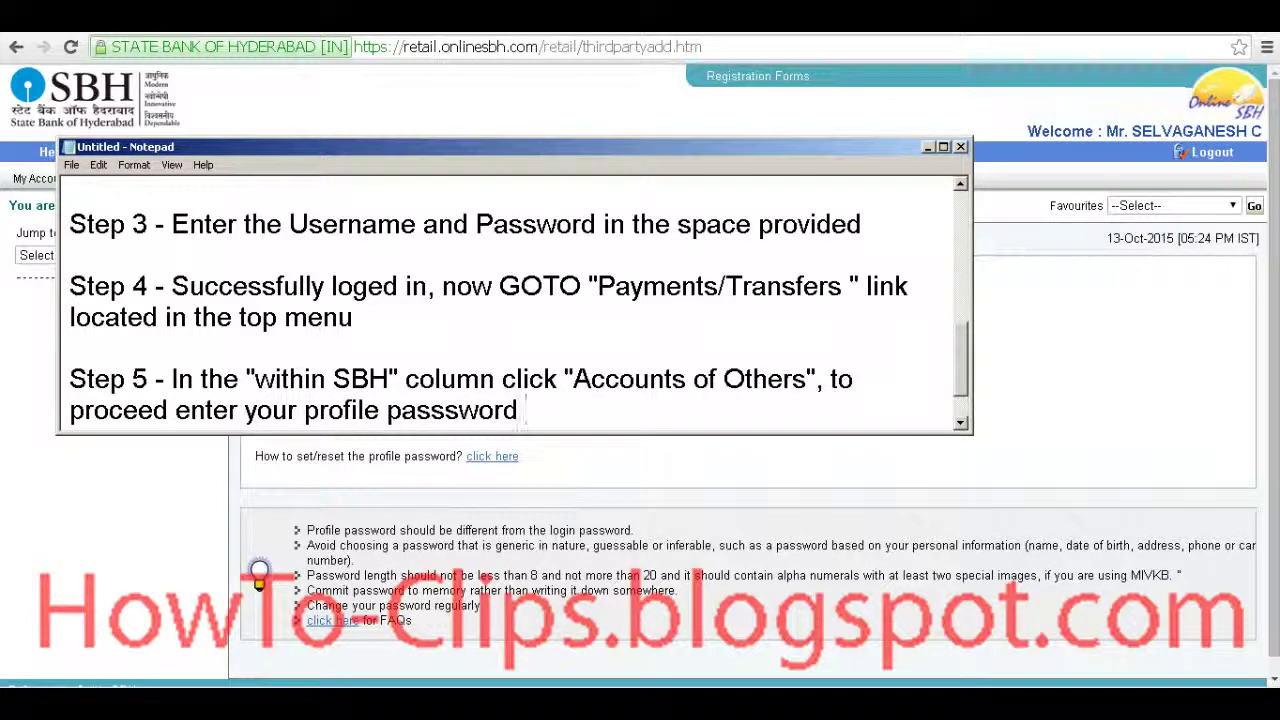
Switch to Chrome, submit the profile password and fill in the beneficiary's name on the intra-bank beneficiary form.
key("alt+Tab")
left_click(534, 327)
type("•••")
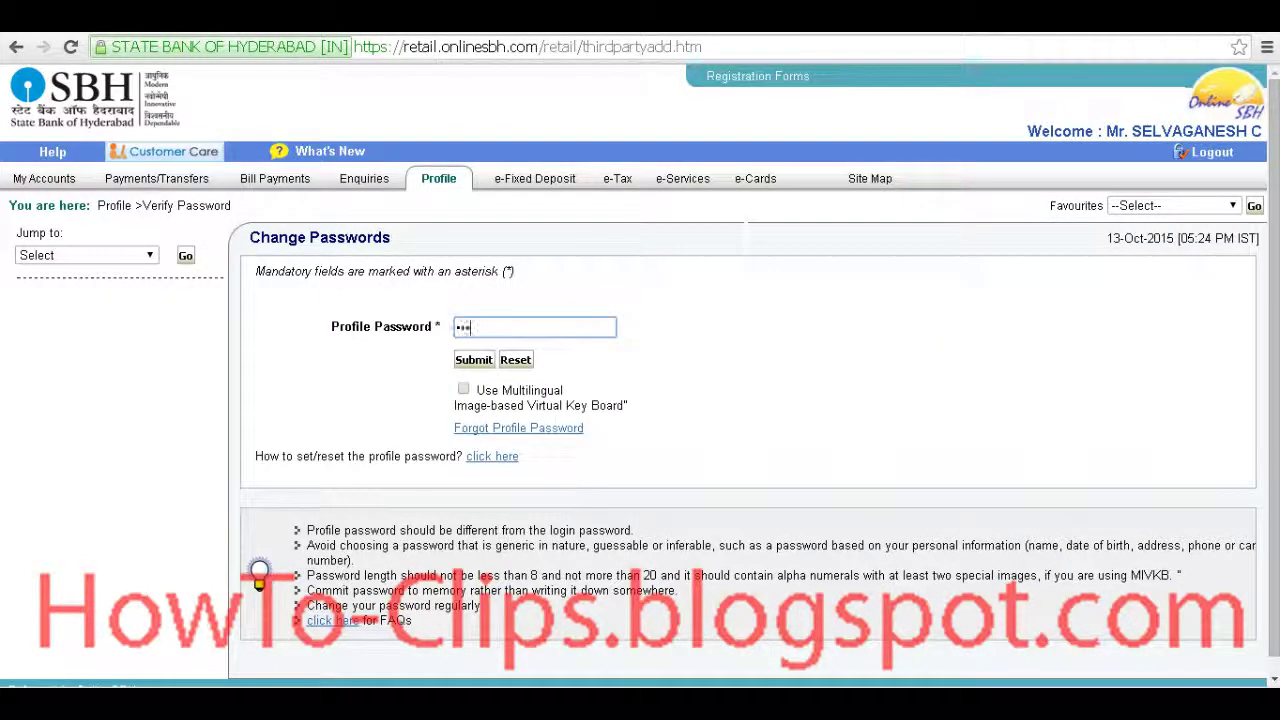
type("••••••")
key("Return")
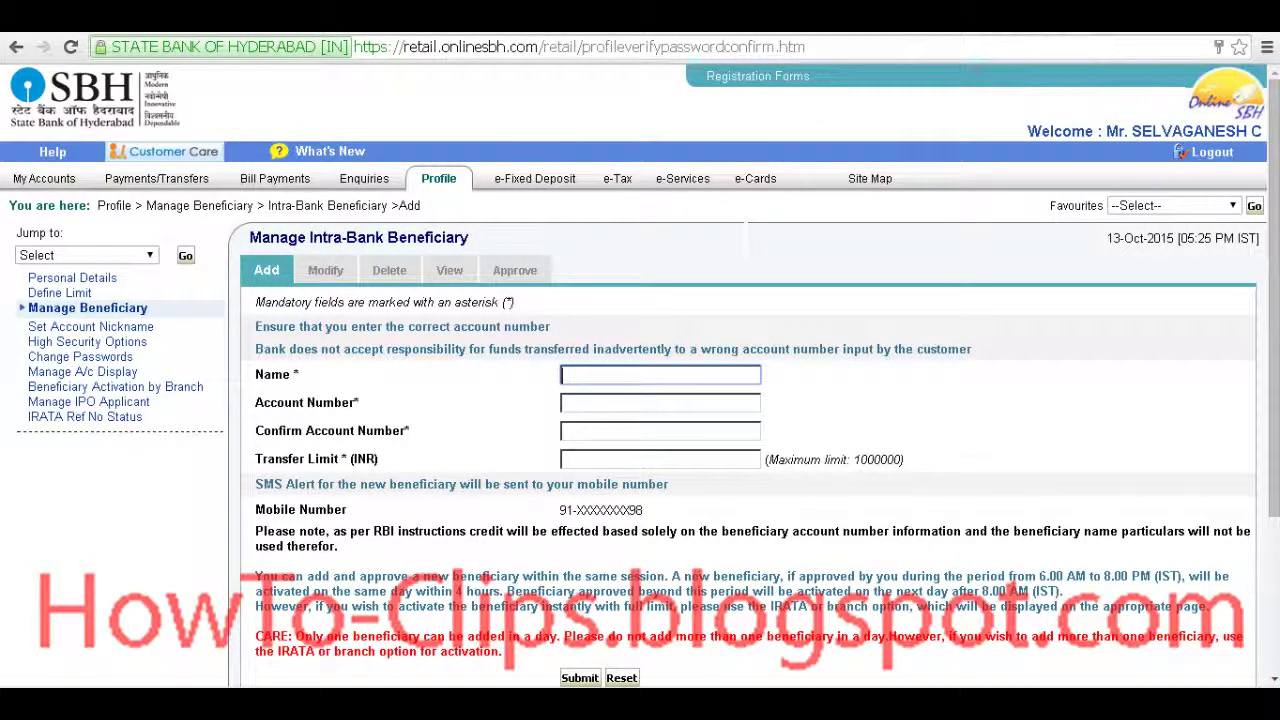
left_click(660, 403)
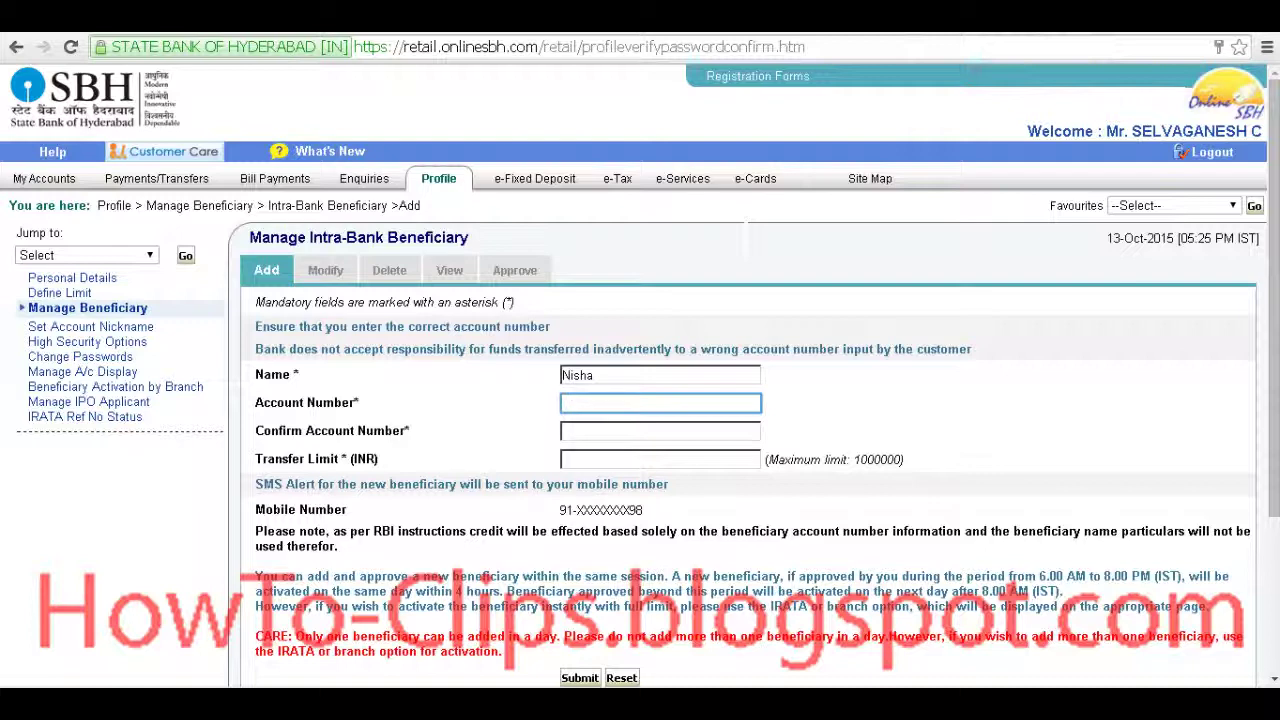
Return to Notepad, end Step 5 with a comma and add below it 'Enter the account number and transfer limit in the column given'.
key("alt+Tab")
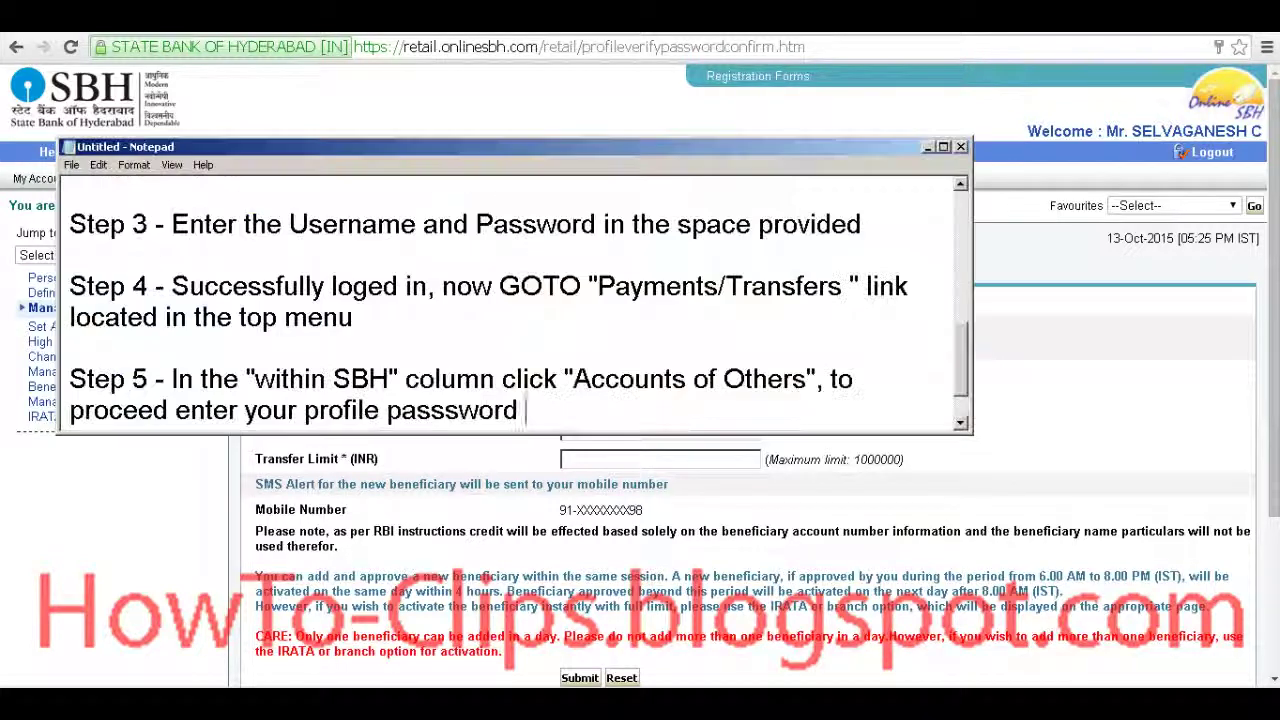
type(", e")
key("BackSpace")
key("Return")
key("Return")
type("Enter the accou")
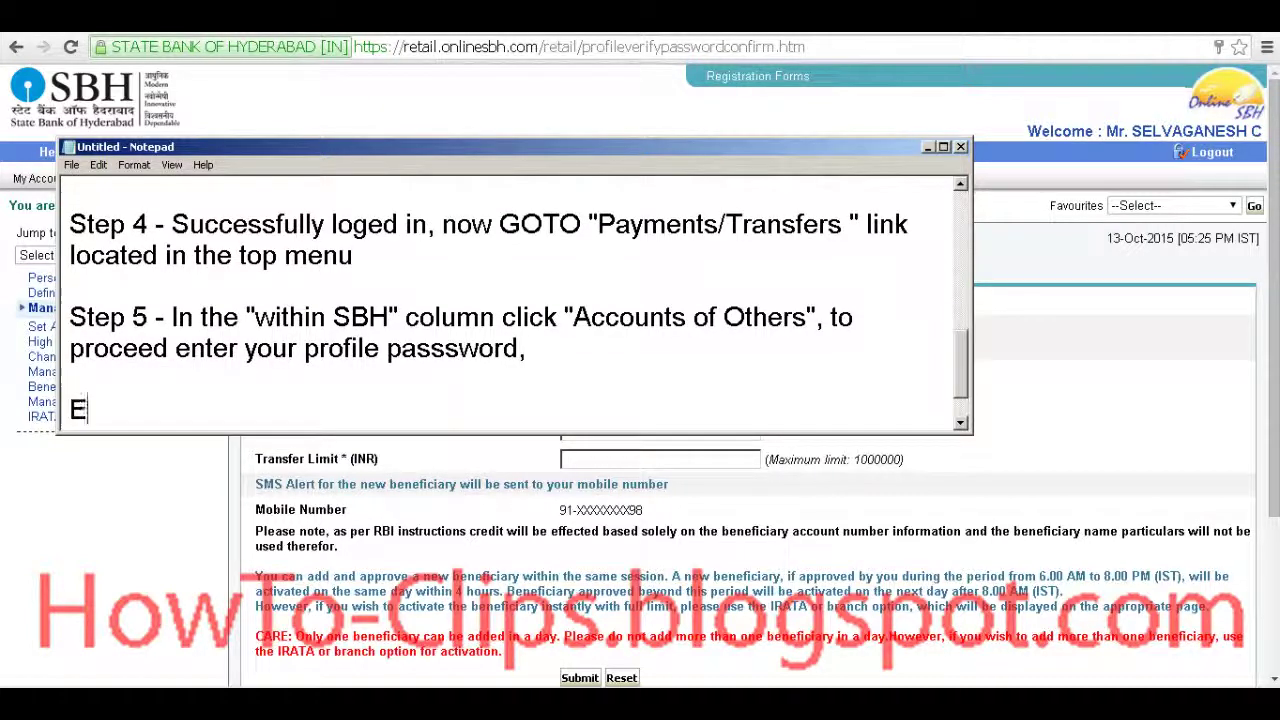
type("umber ahd")
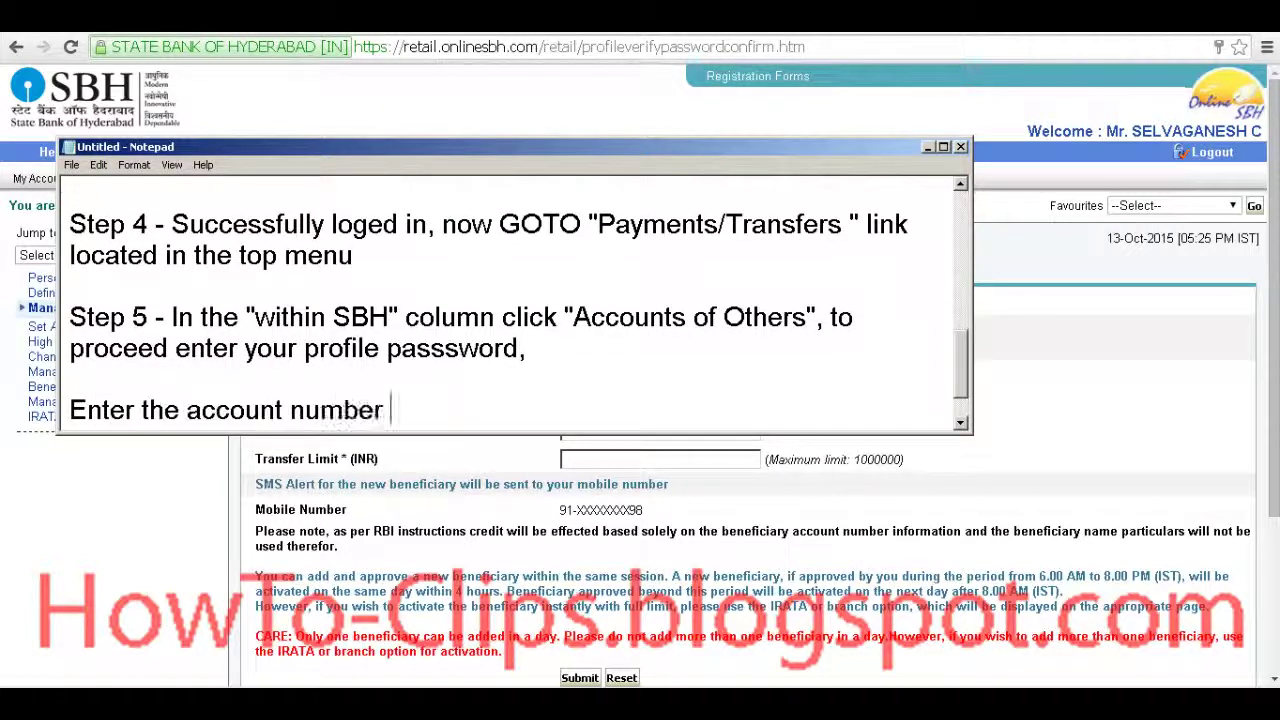
key("BackSpace")
key("BackSpace")
type("nd tre")
key("BackSpace")
type("a")
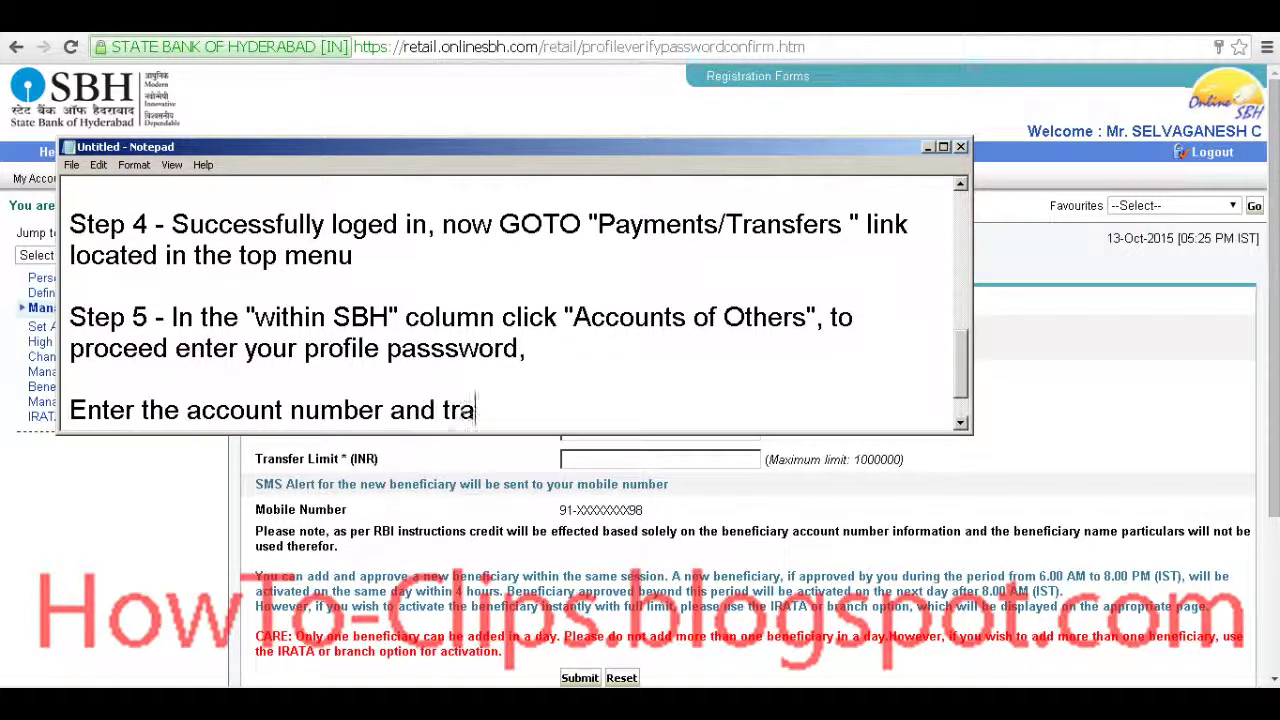
type("nsfer limit i")
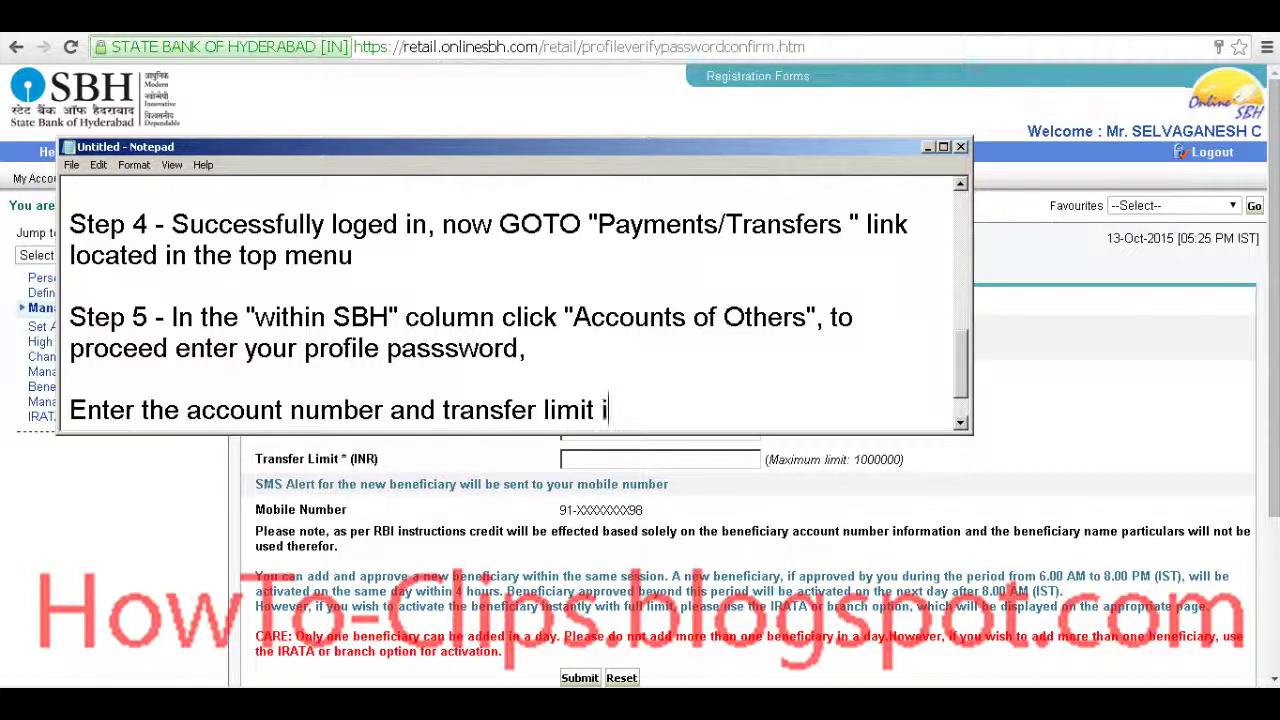
type("n the comun")
key("ctrl+shift+Left")
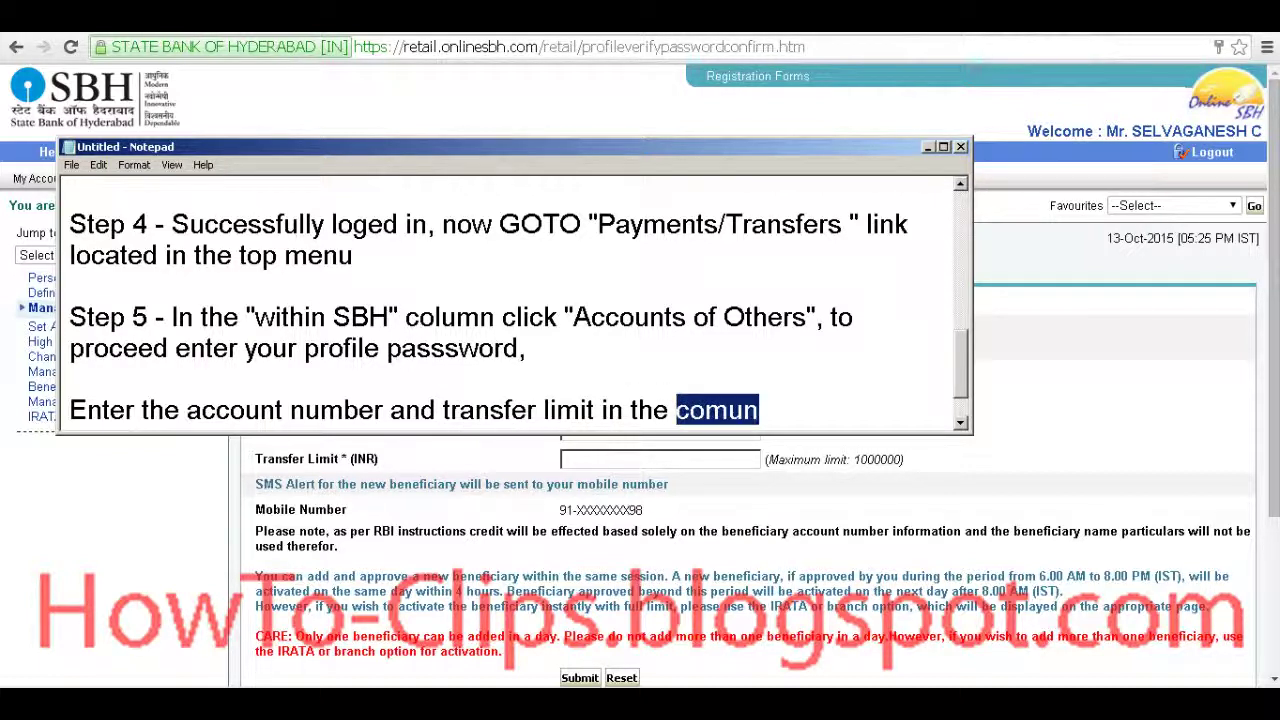
type("column given")
Switch to Chrome, prefix the beneficiary's name with the initial, fill in and confirm the account number, and set the transfer limit to 100000.
key("alt+Tab")
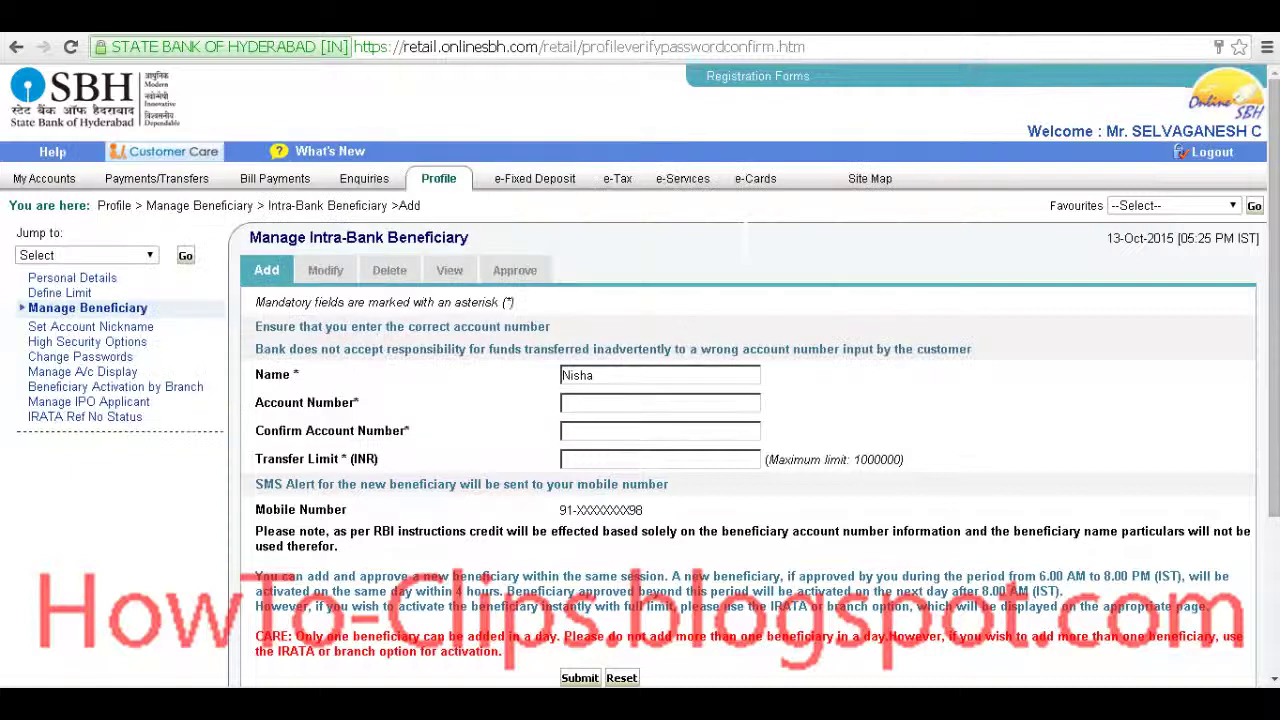
left_click(660, 403)
left_click(563, 375)
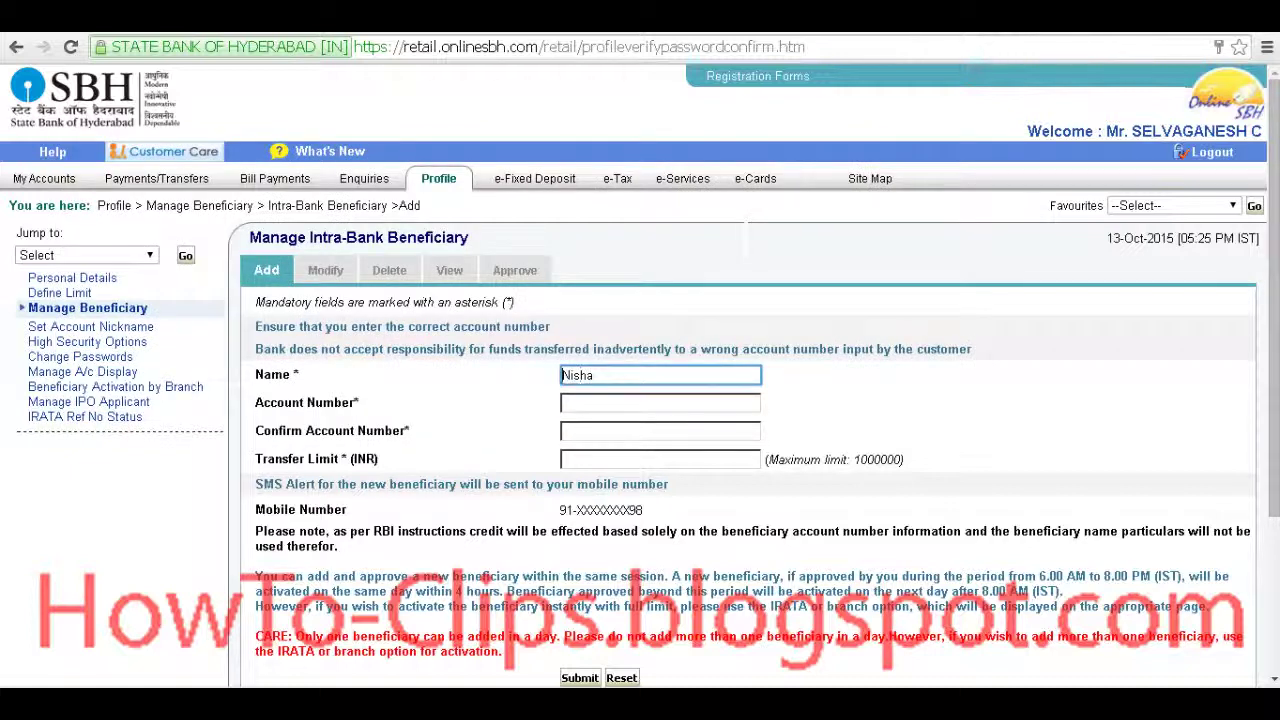
type("G.")
key("Tab")
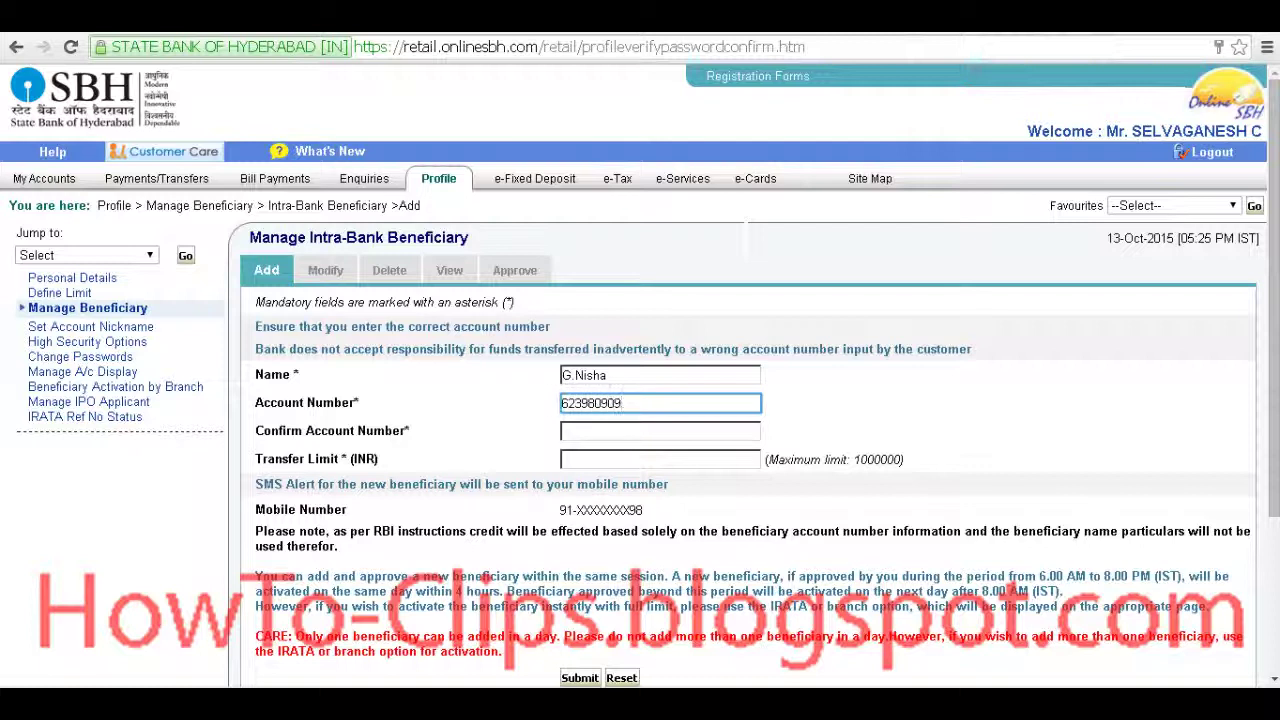
left_click(564, 431)
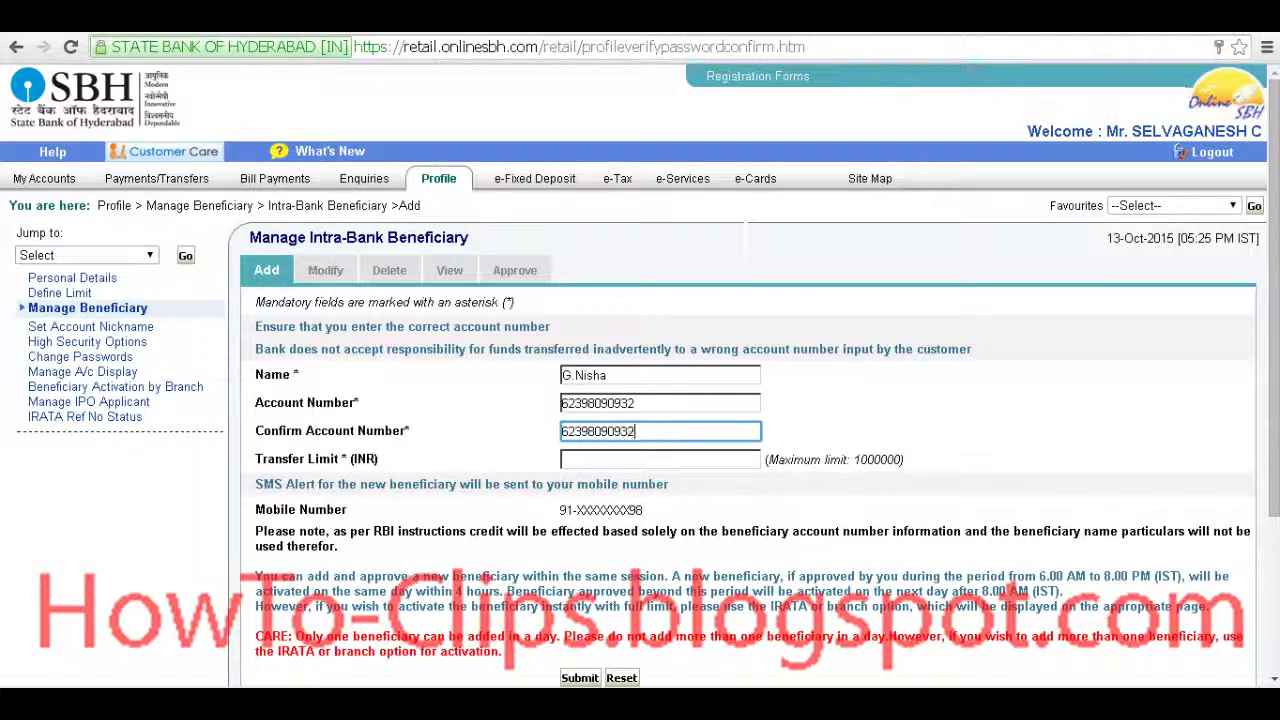
left_click(564, 459)
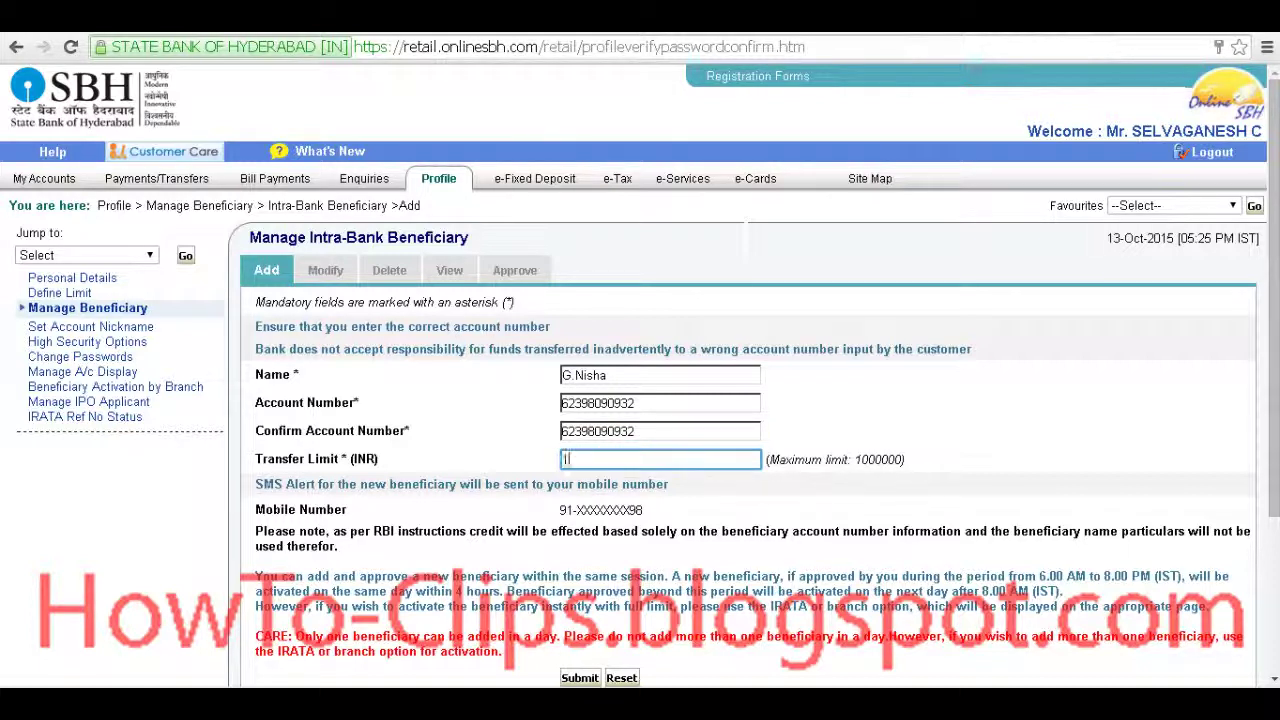
scroll(640, 400, "down", 1)
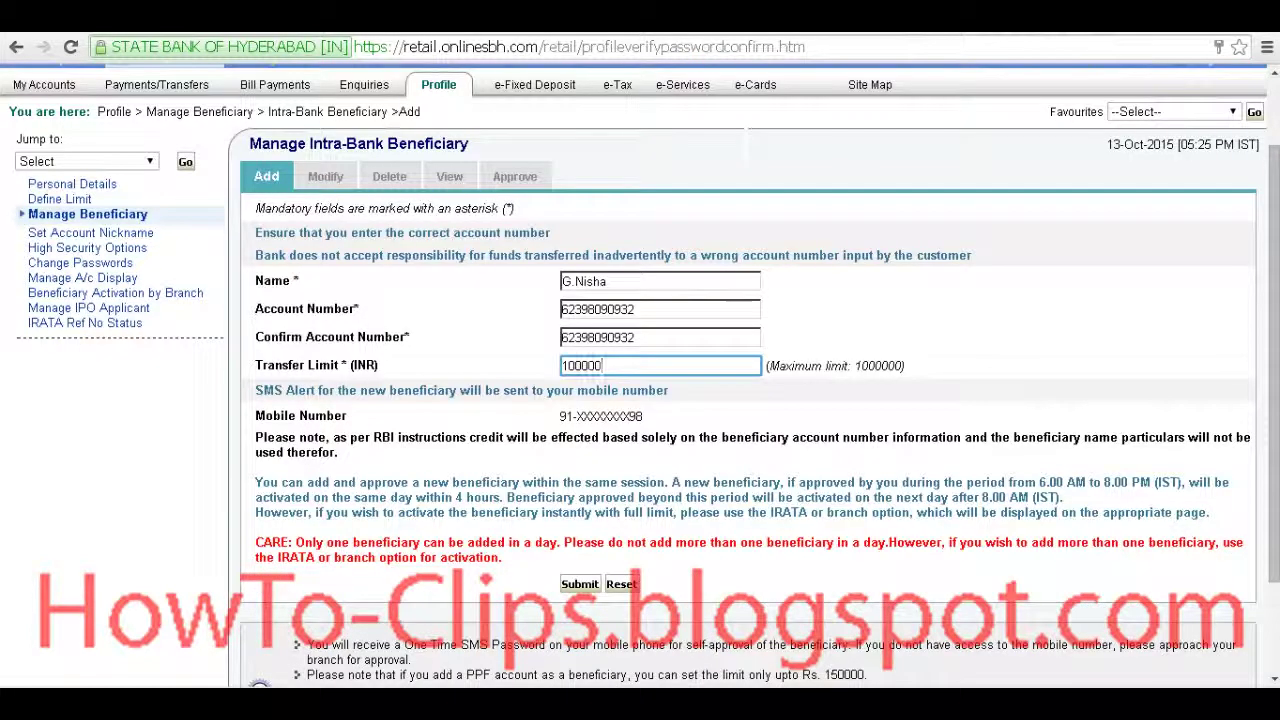
Submit the new intra-bank beneficiary and choose Approve Beneficiary as the approval type.
left_click(580, 585)
left_click(756, 398)
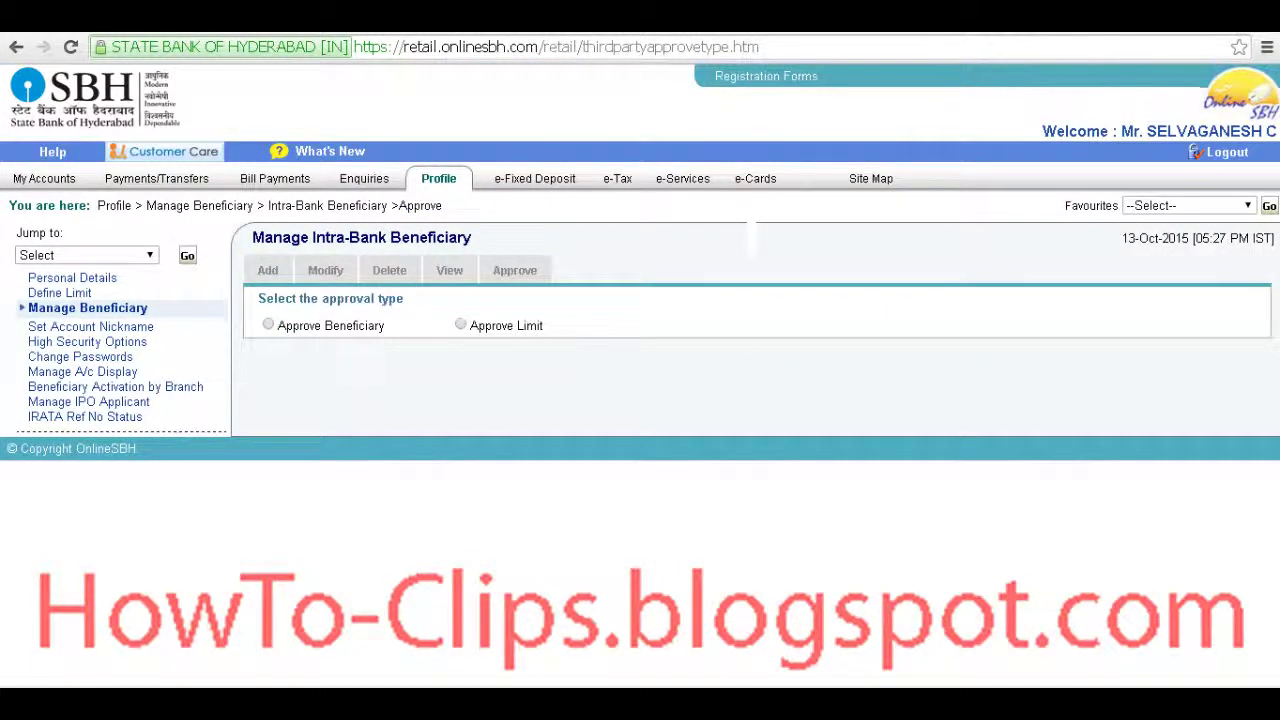
left_click(268, 325)
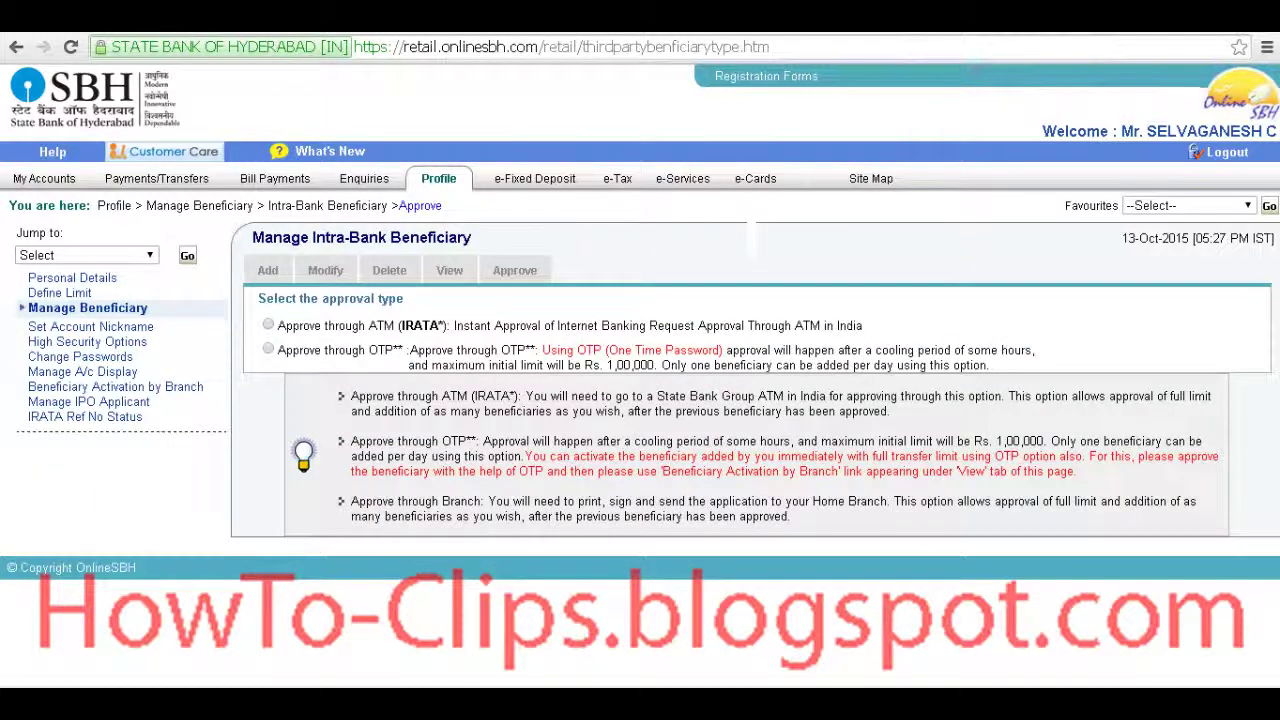
Return to Notepad and add a new paragraph 'There are several ways to approve the new payee, i am going to use OTP method'.
key("alt+Tab")
key("Return")
key("Return")
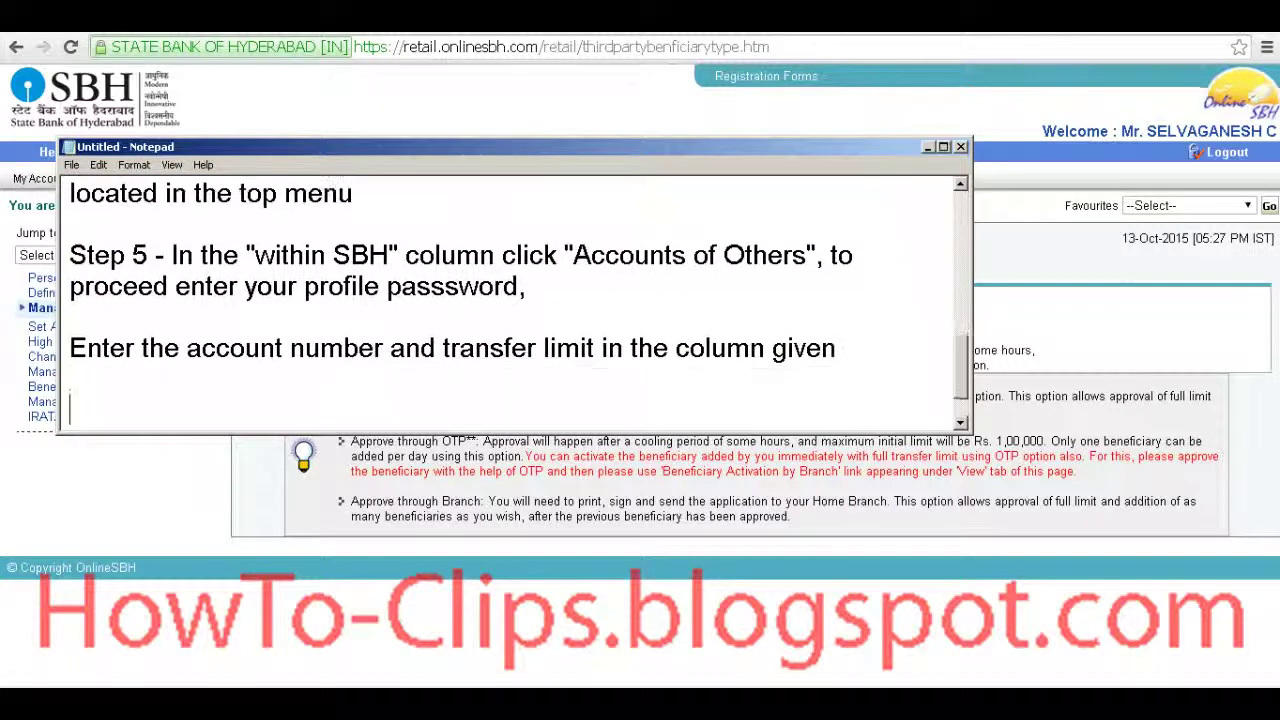
type("There are several ways")
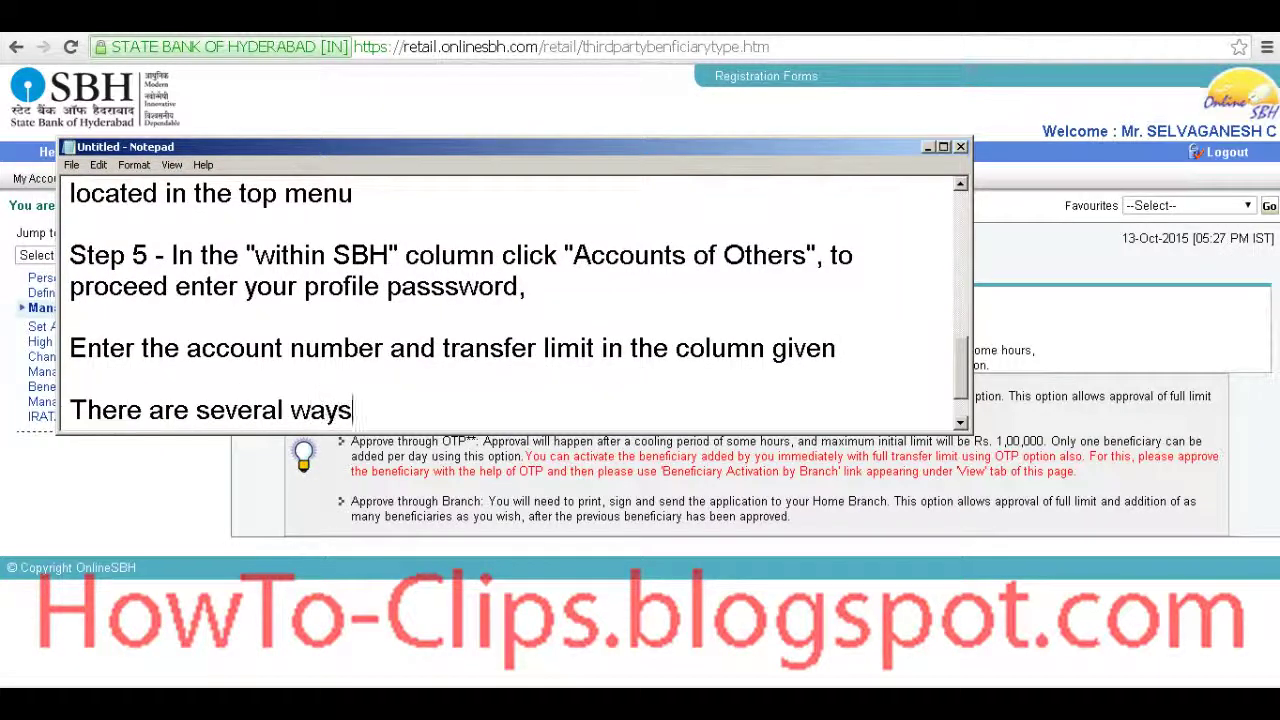
type(" to approve the new payeed")
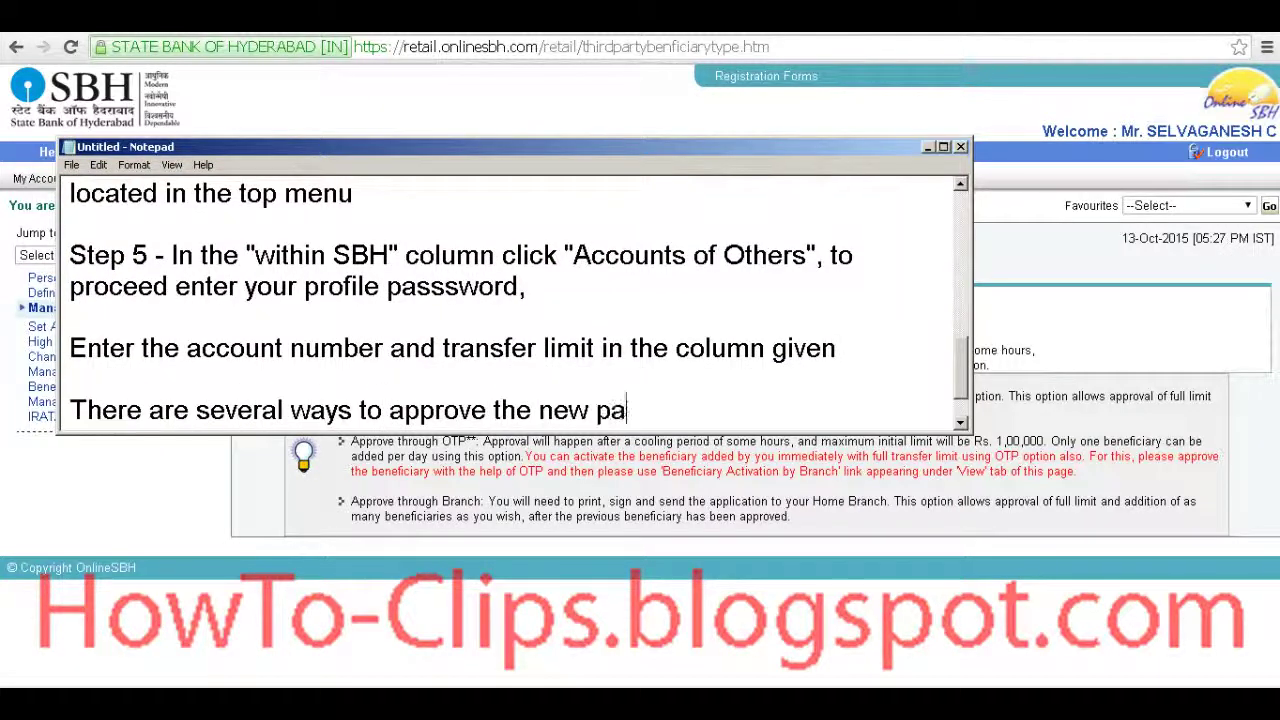
key("BackSpace")
key("BackSpace")
type(", i am going to use")
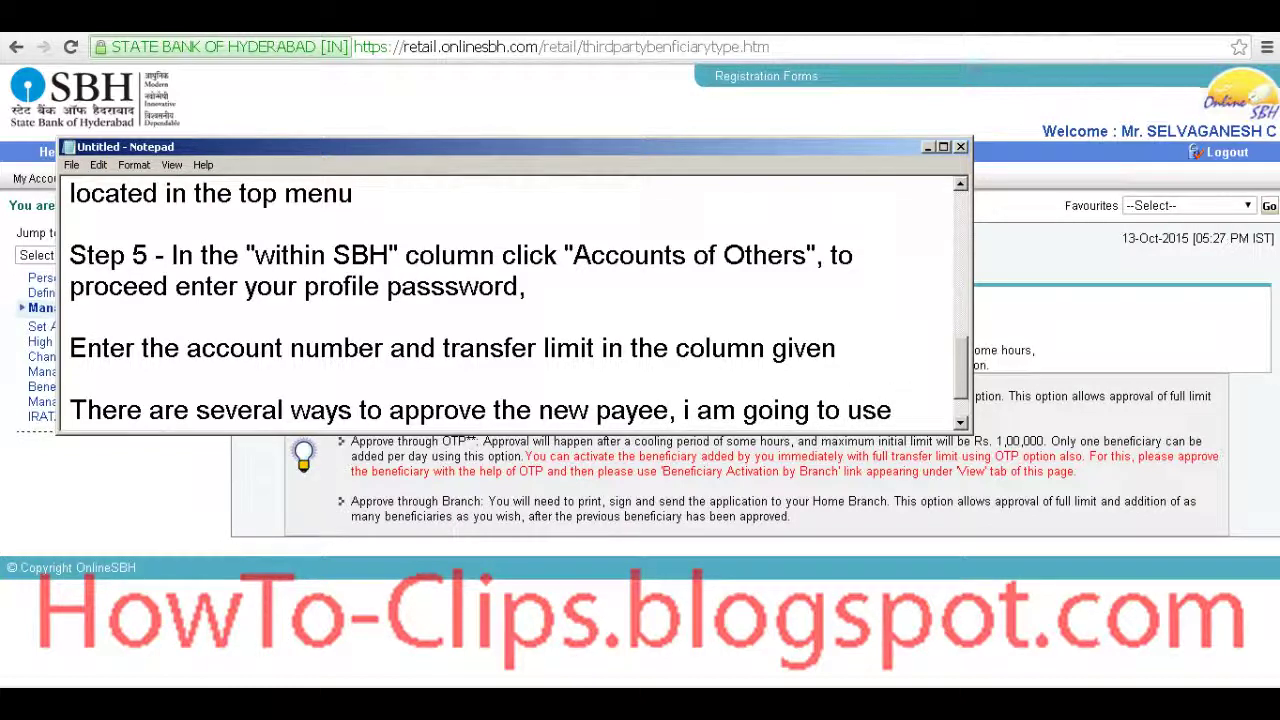
type("r OTP method")
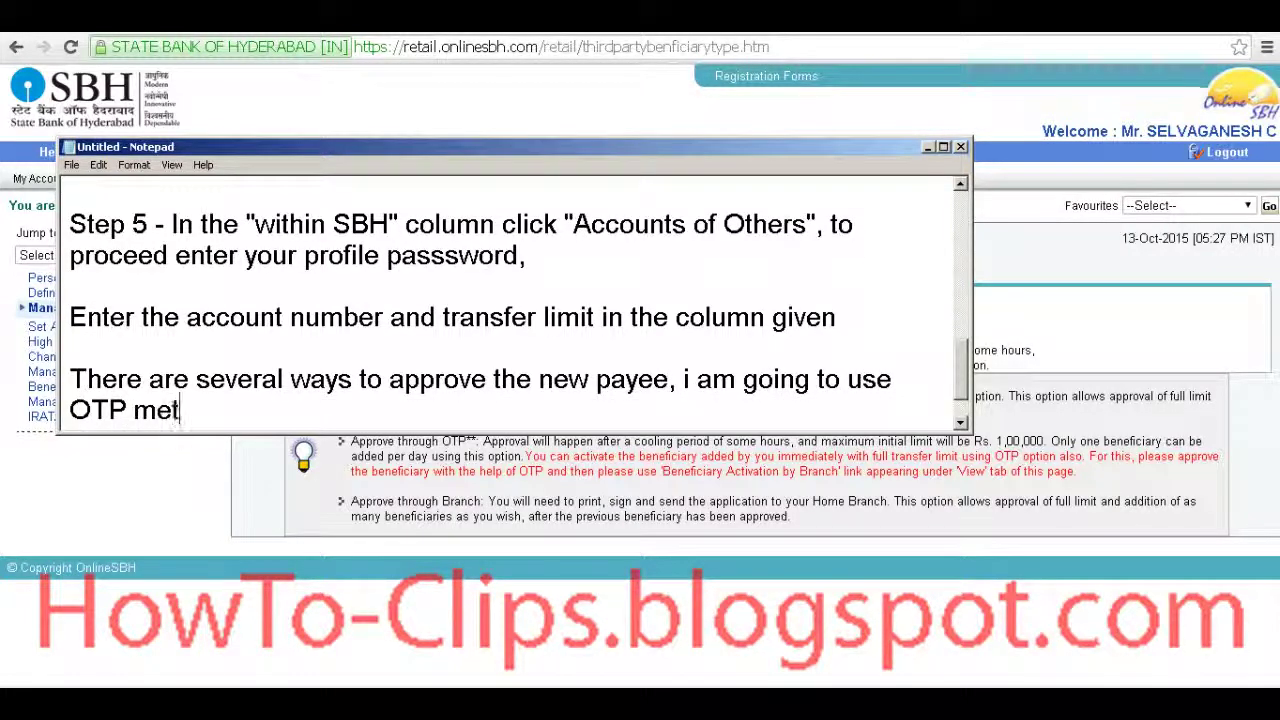
Choose approval through OTP in Chrome and append ', not yet received the SMS, i am going to click "Click here to resend the SMS"' in Notepad.
key("alt+Tab")
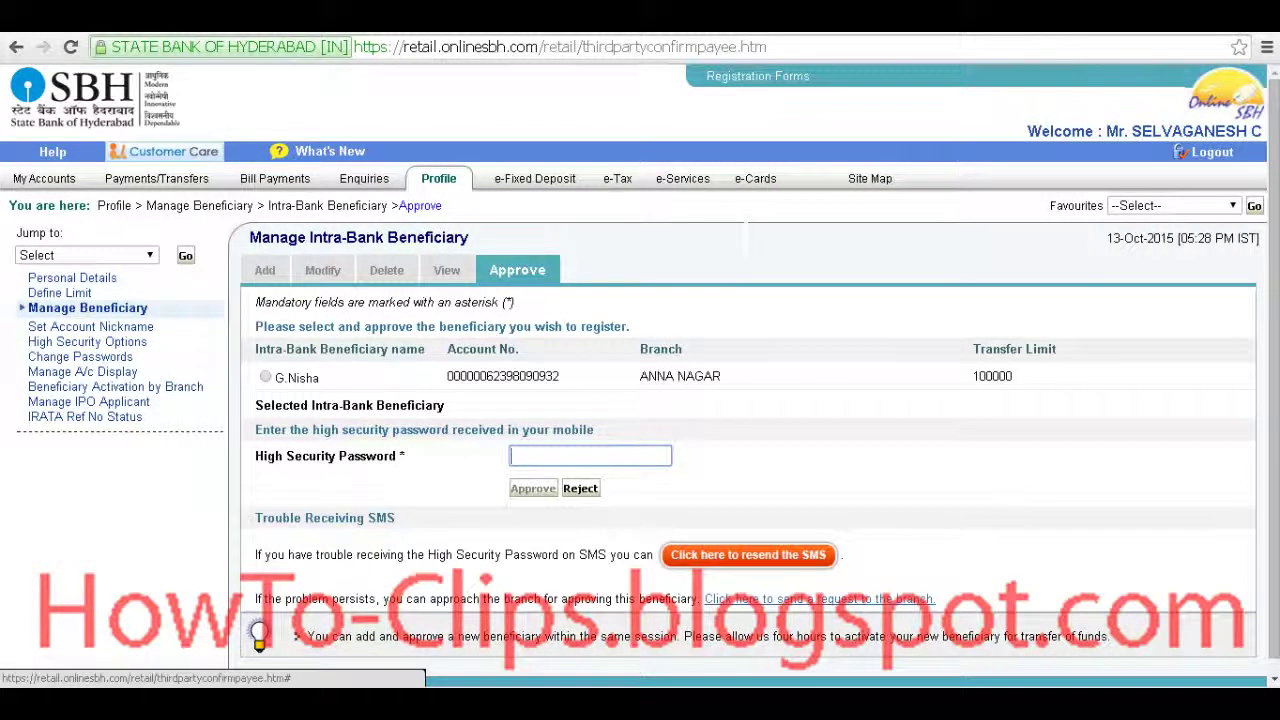
key("alt+Tab")
type(",")
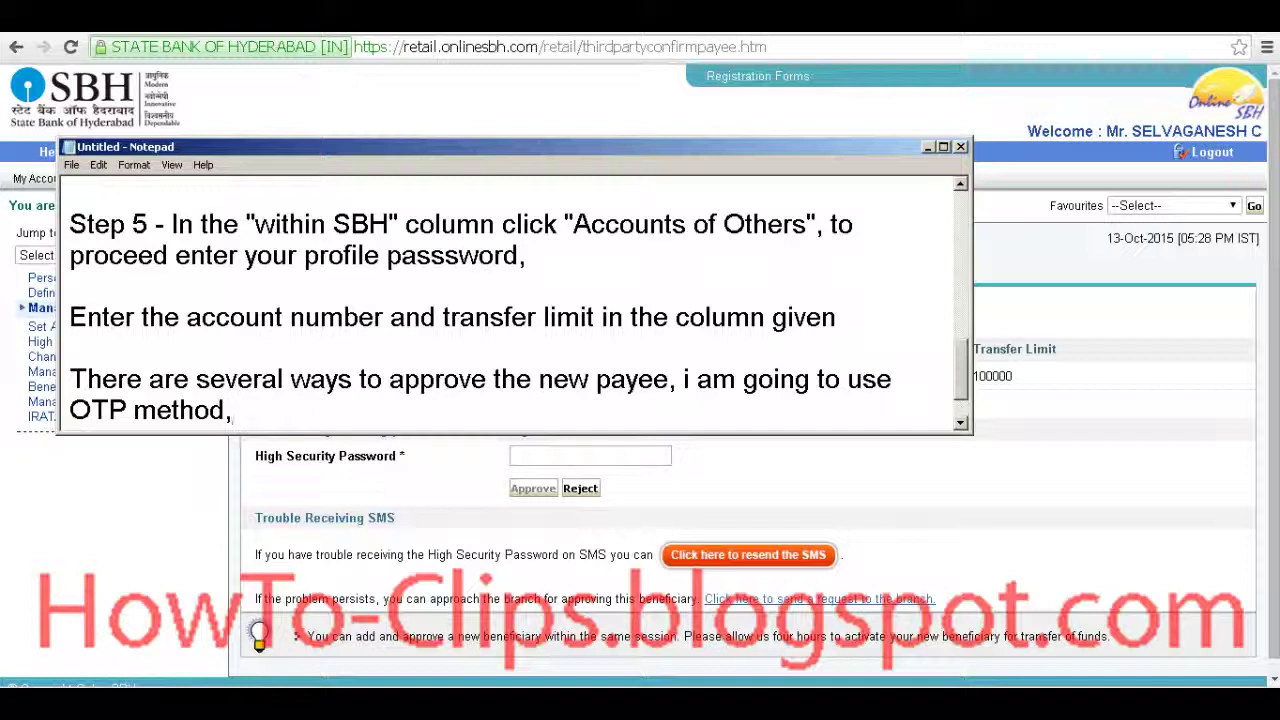
type(" not yet rece")
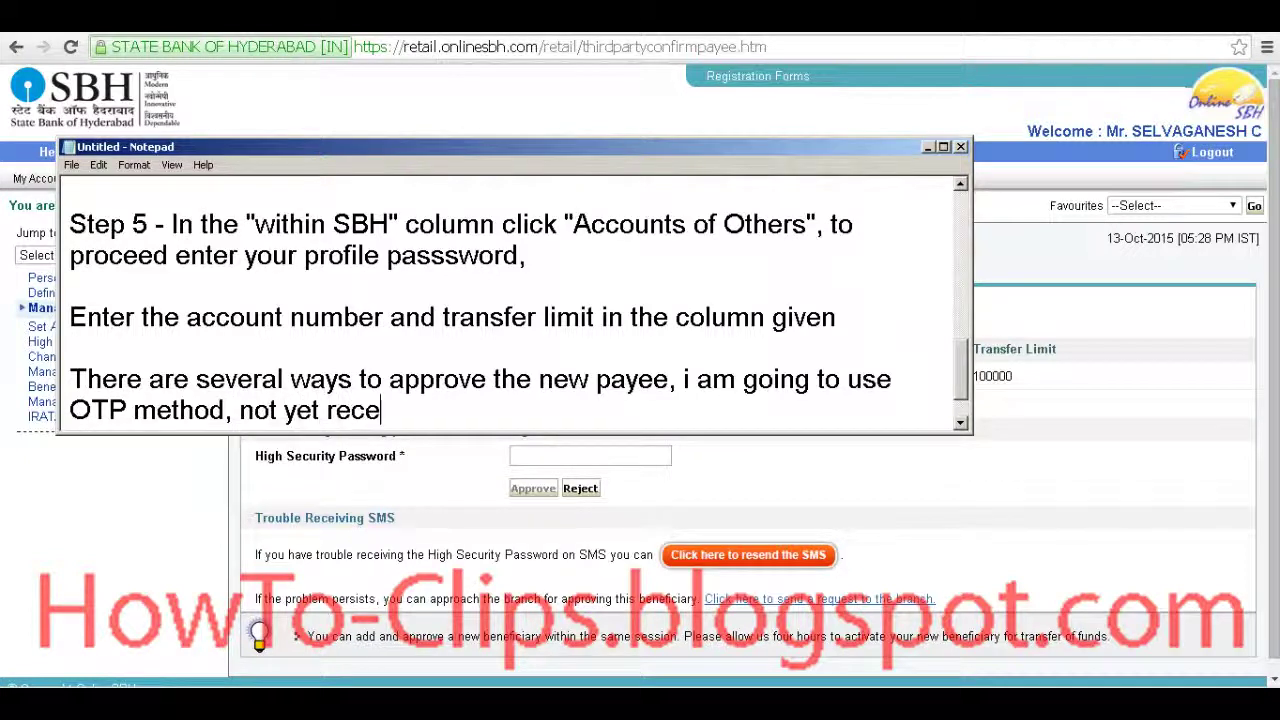
type("ived the SMS")
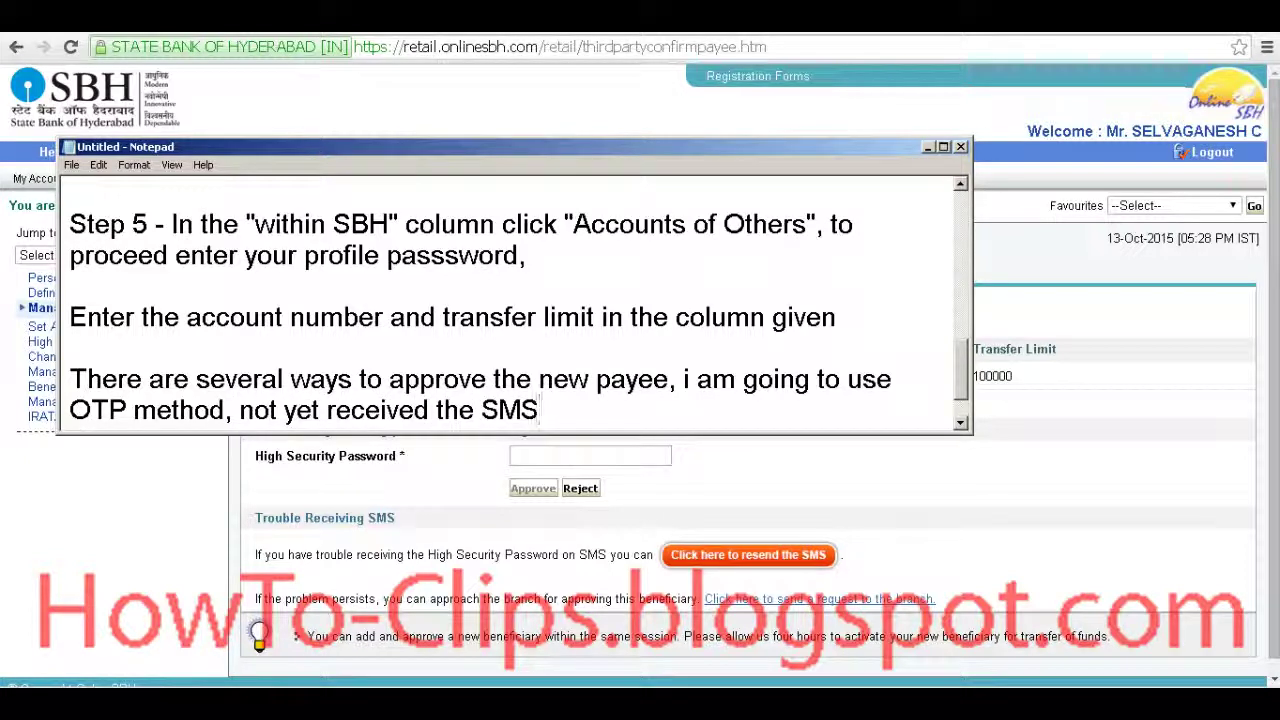
type(", i am going to click ")
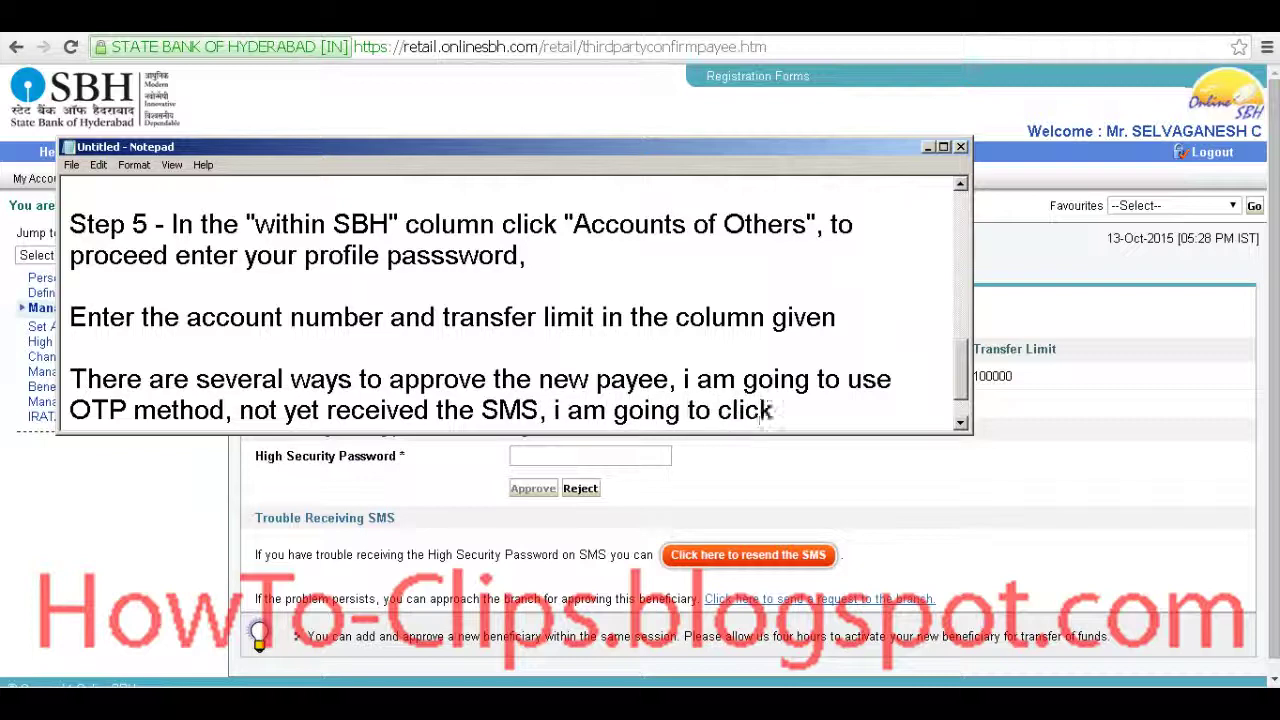
type("\"Click here to")
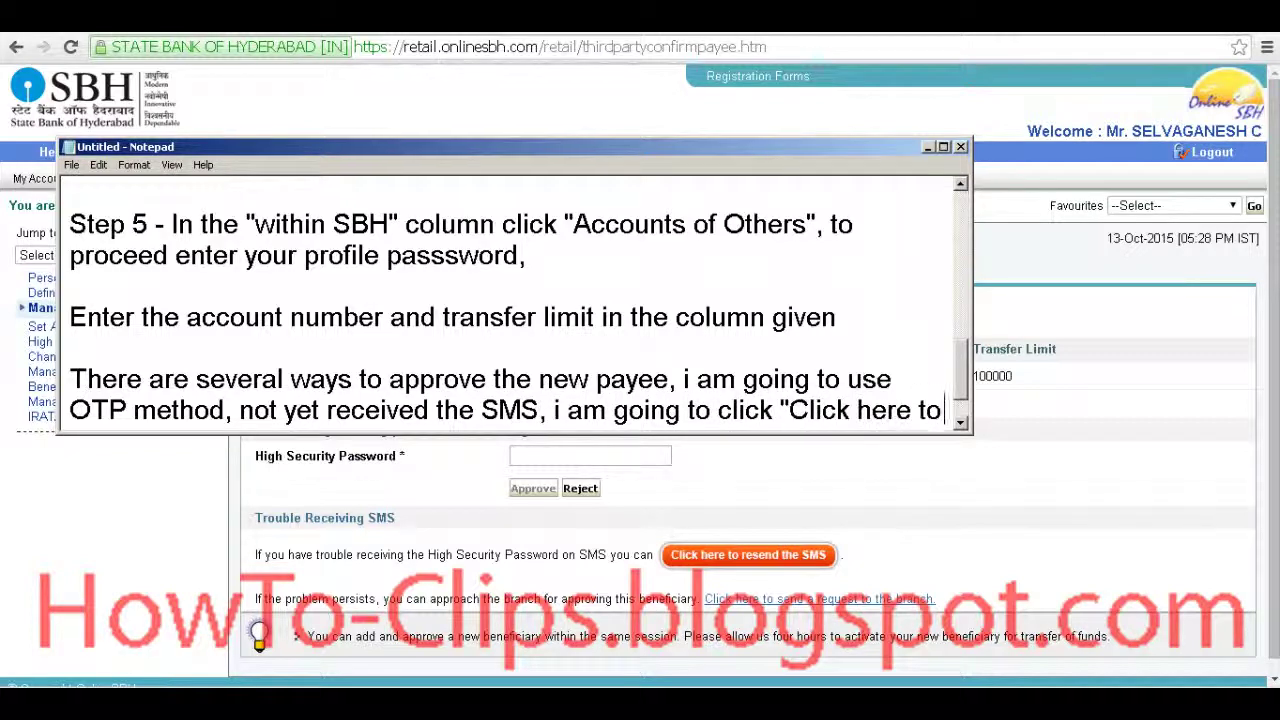
type(" resend the SMS")
Switch to Chrome, select the new beneficiary, have the High Security Password SMS resent and return to the intra-bank beneficiary approval page.
key("alt+Tab")
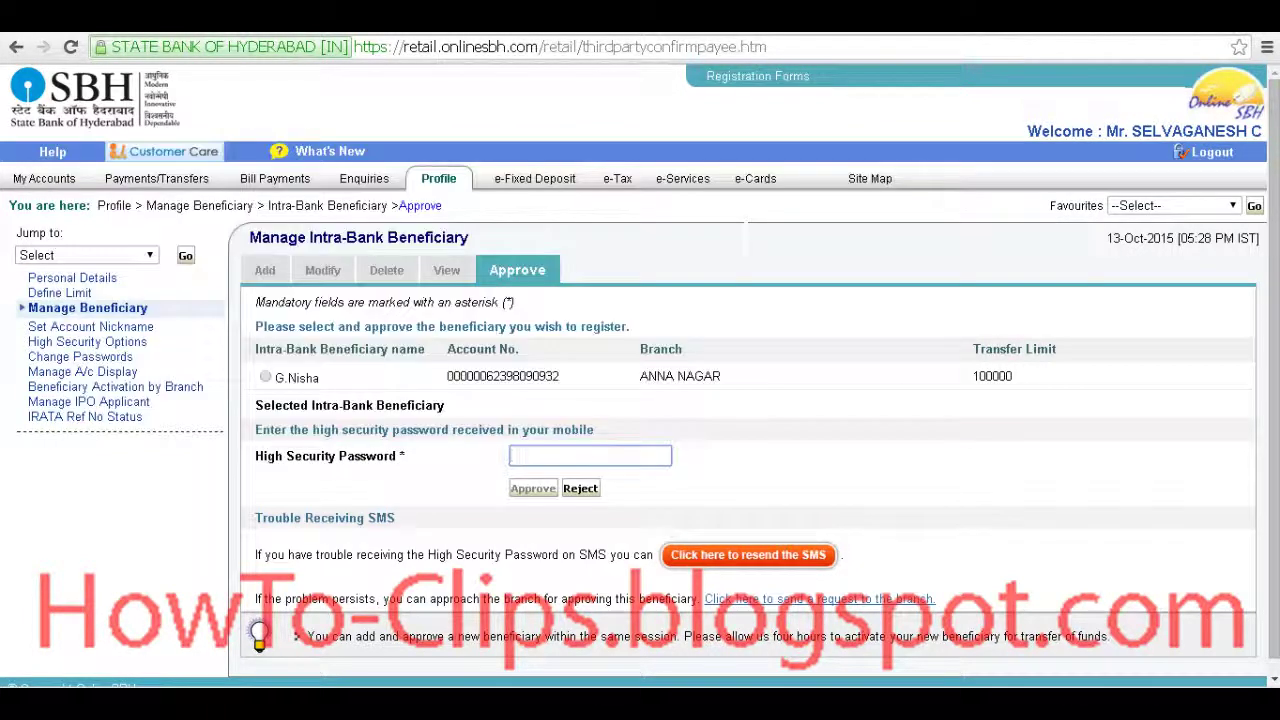
left_click(748, 555)
key("Return")
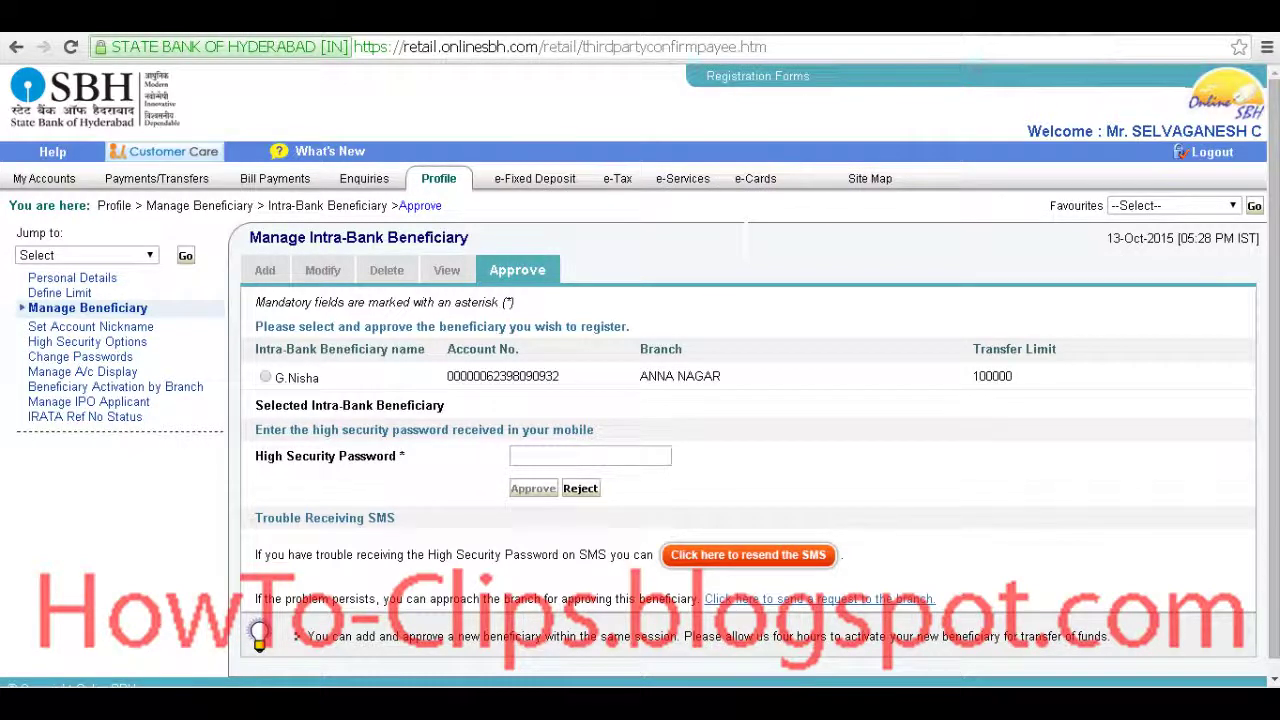
left_click(265, 376)
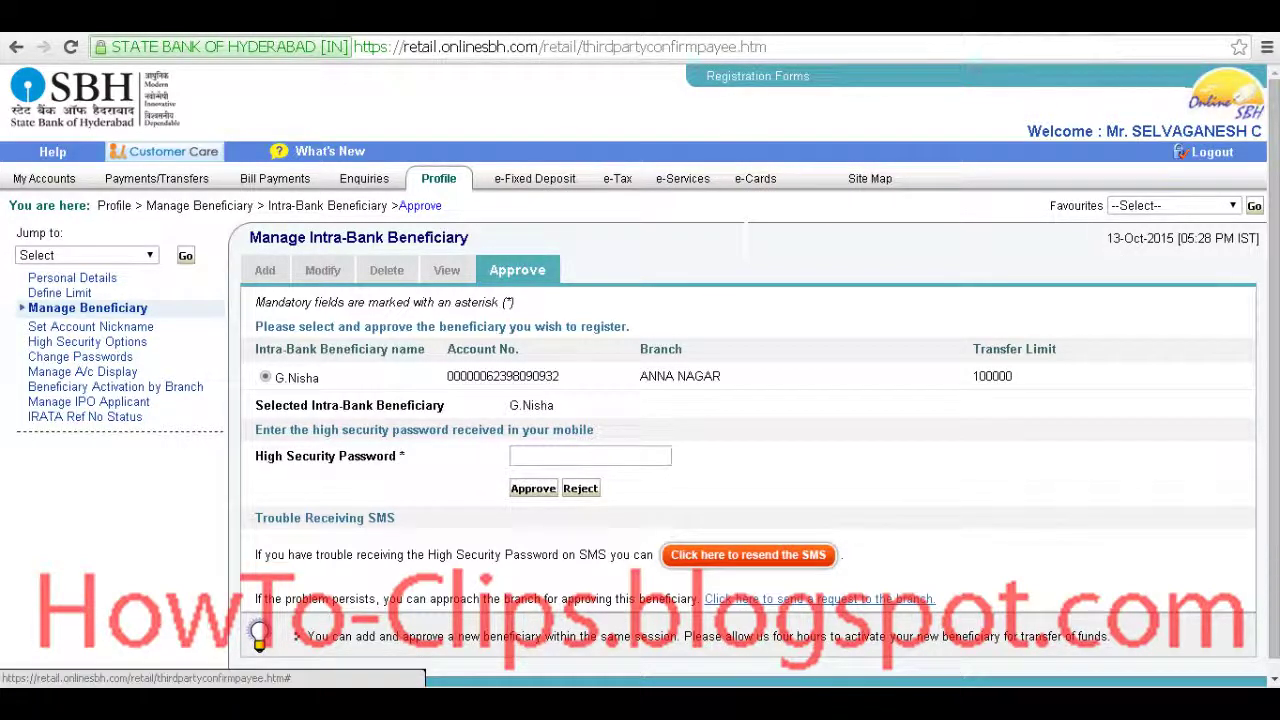
left_click(748, 554)
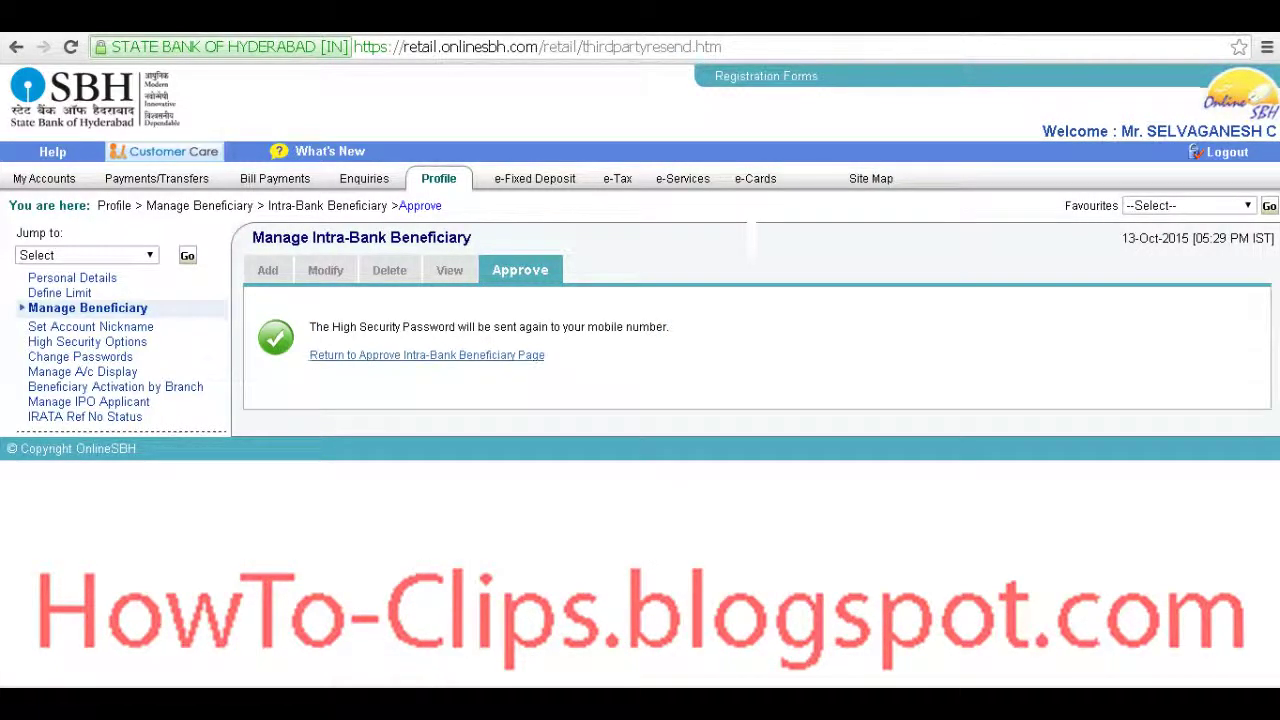
left_click(426, 355)
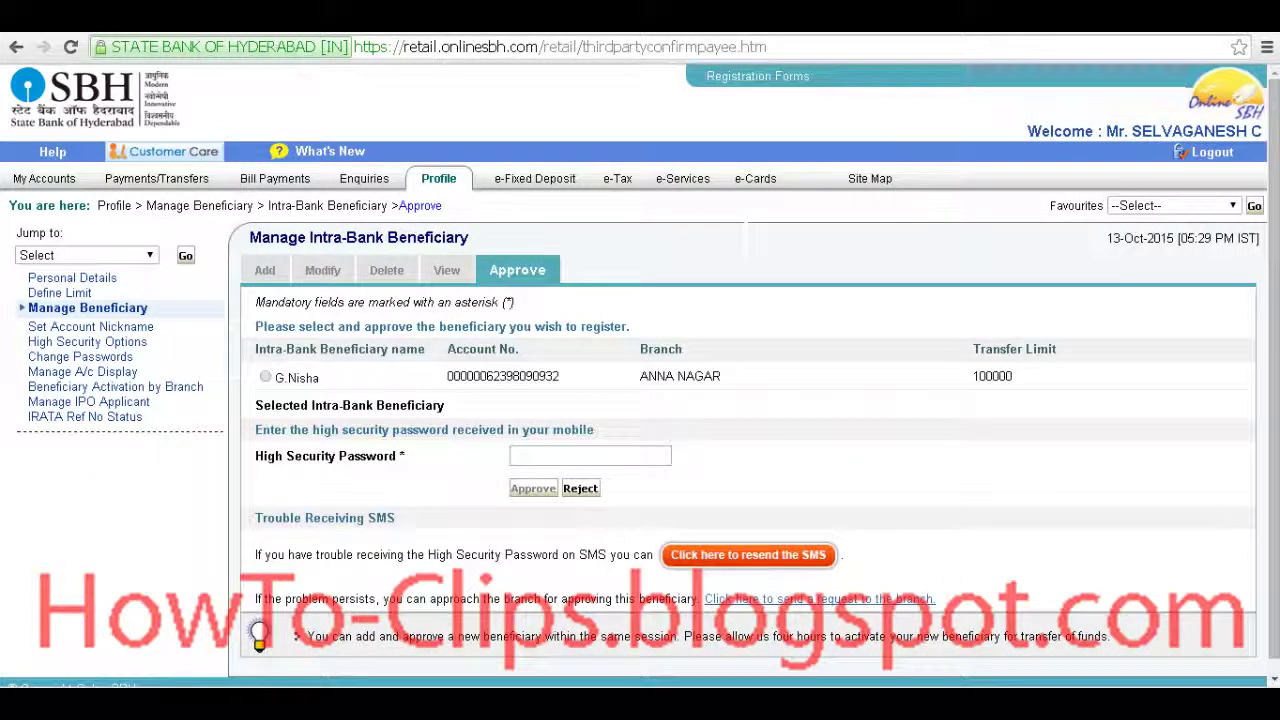
Enter the high security password received by SMS for the selected beneficiary and approve it.
type("•••")
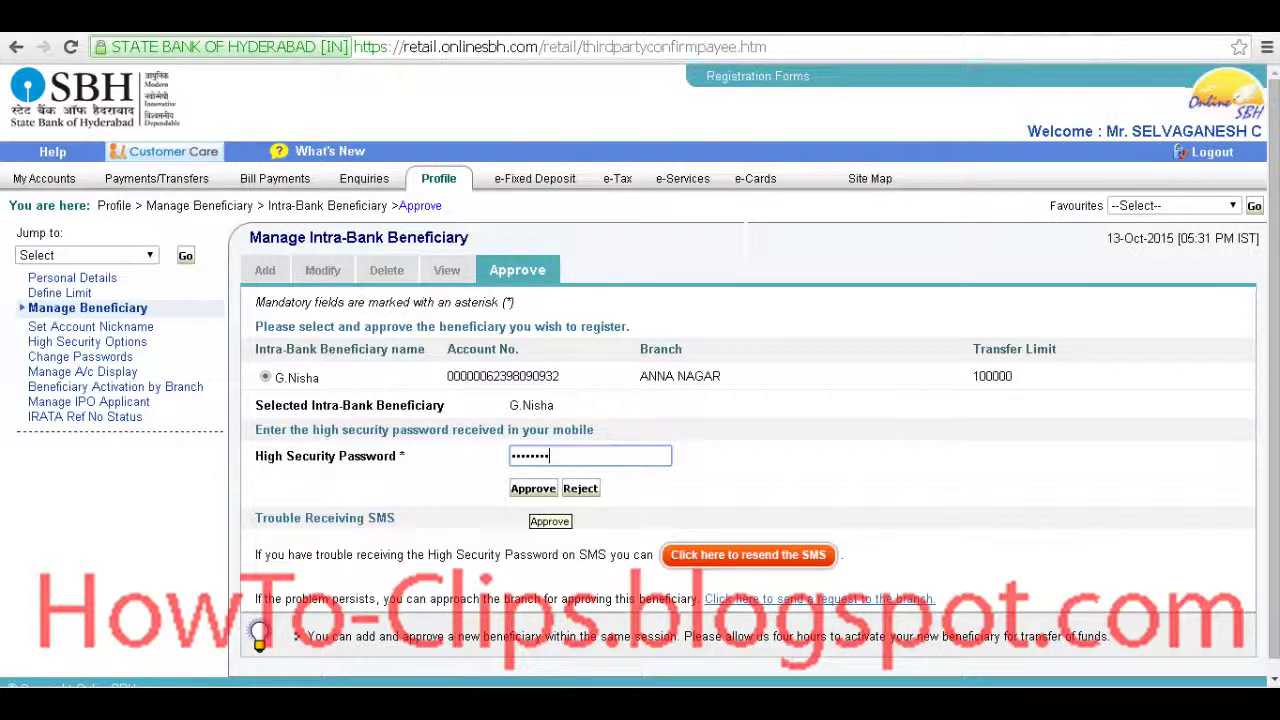
key("ctrl+a")
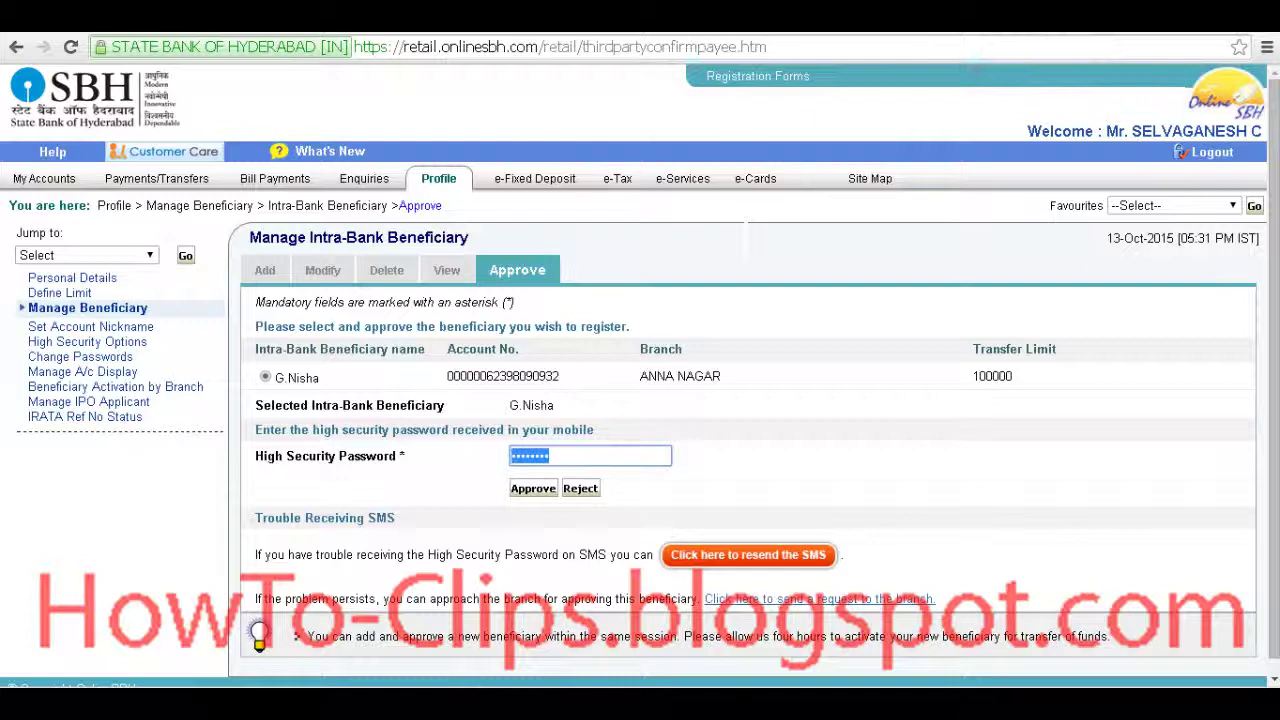
key("Return")
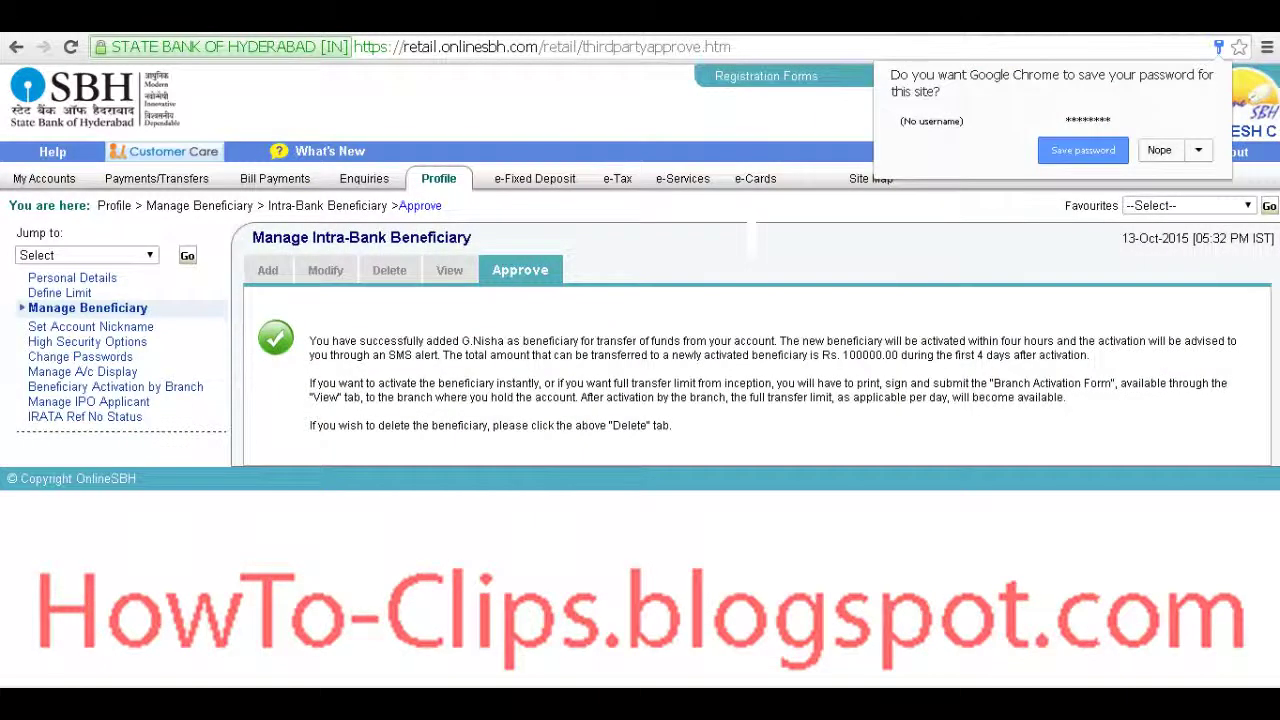
In Notepad, add the paragraph 'I received the SMS and i approved the Paye successfully' and switch back to Chrome.
key("alt+Tab")
key("Return")
key("Return")
type("I")
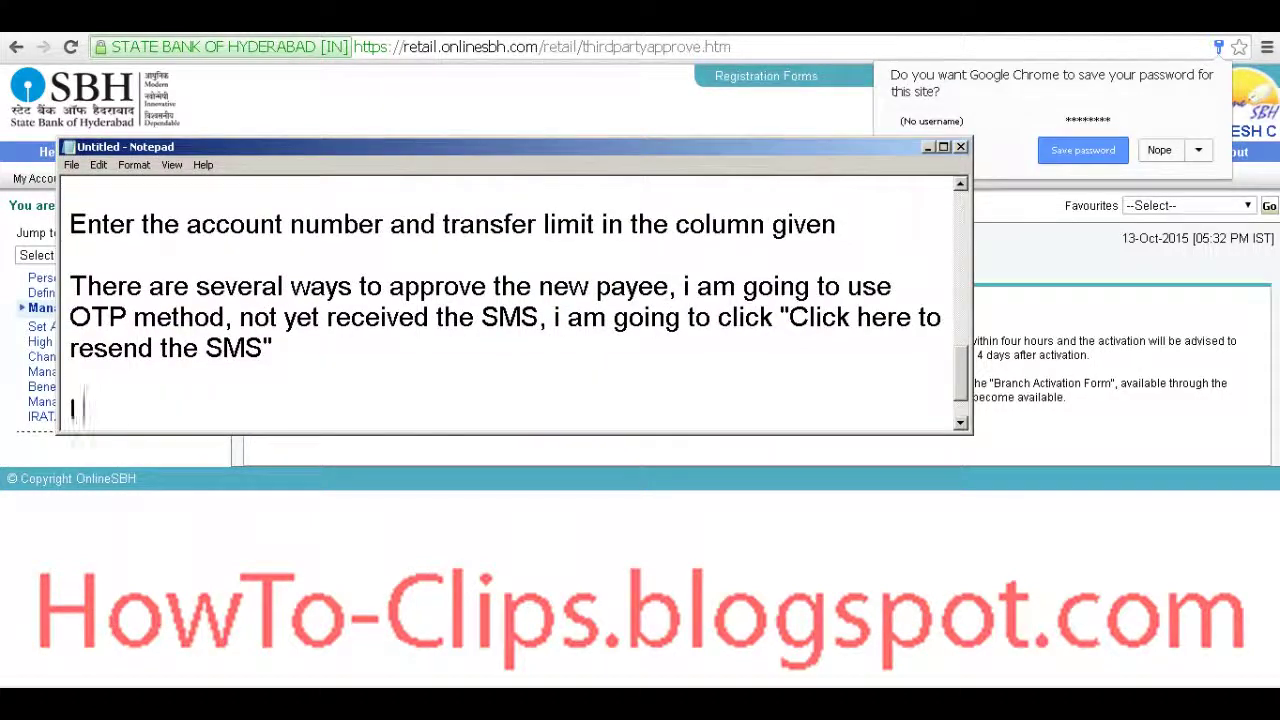
type(" received the SMS and")
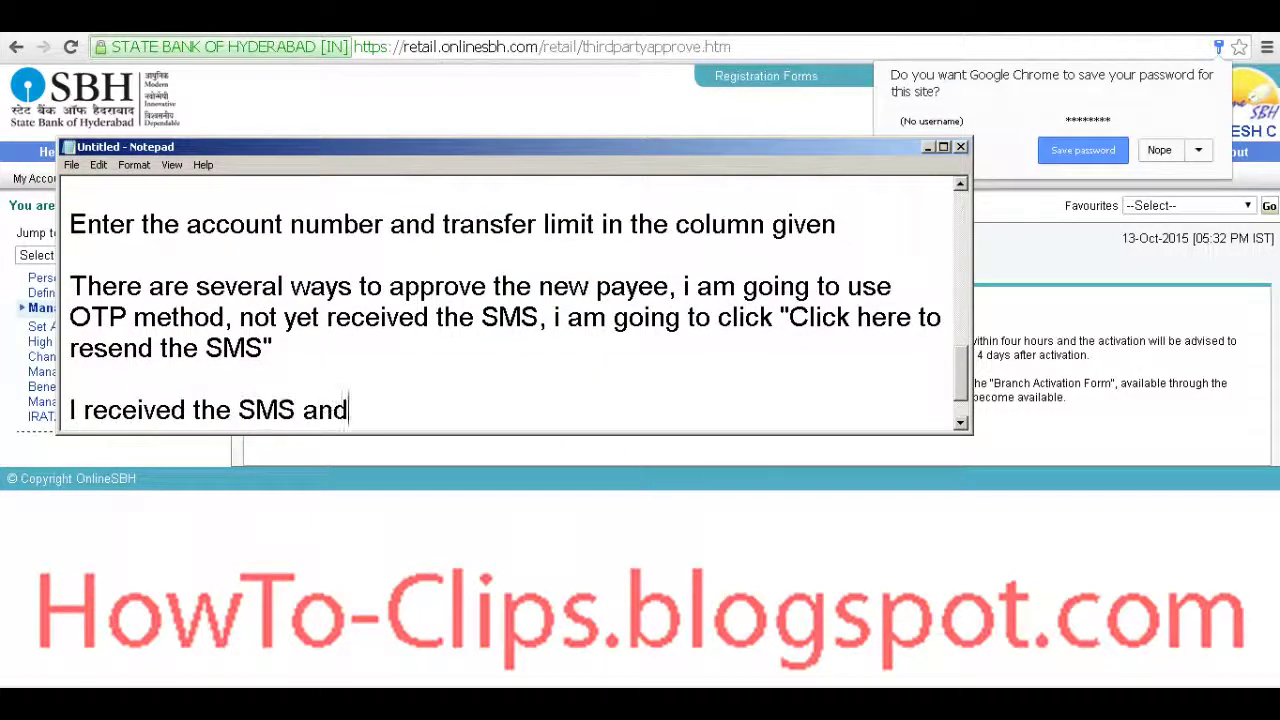
type(" i approved the Pya")
key("BackSpace")
key("BackSpace")
type("aye succ")
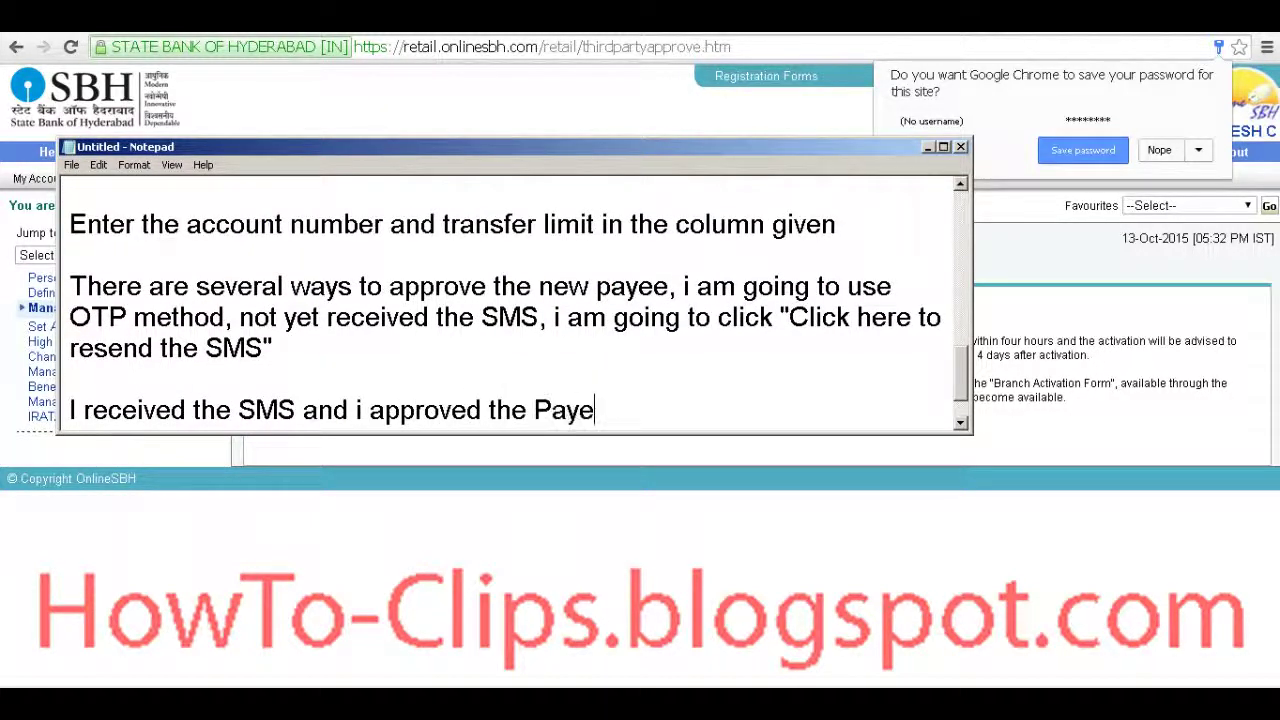
type("essfully")
key("alt+Tab")
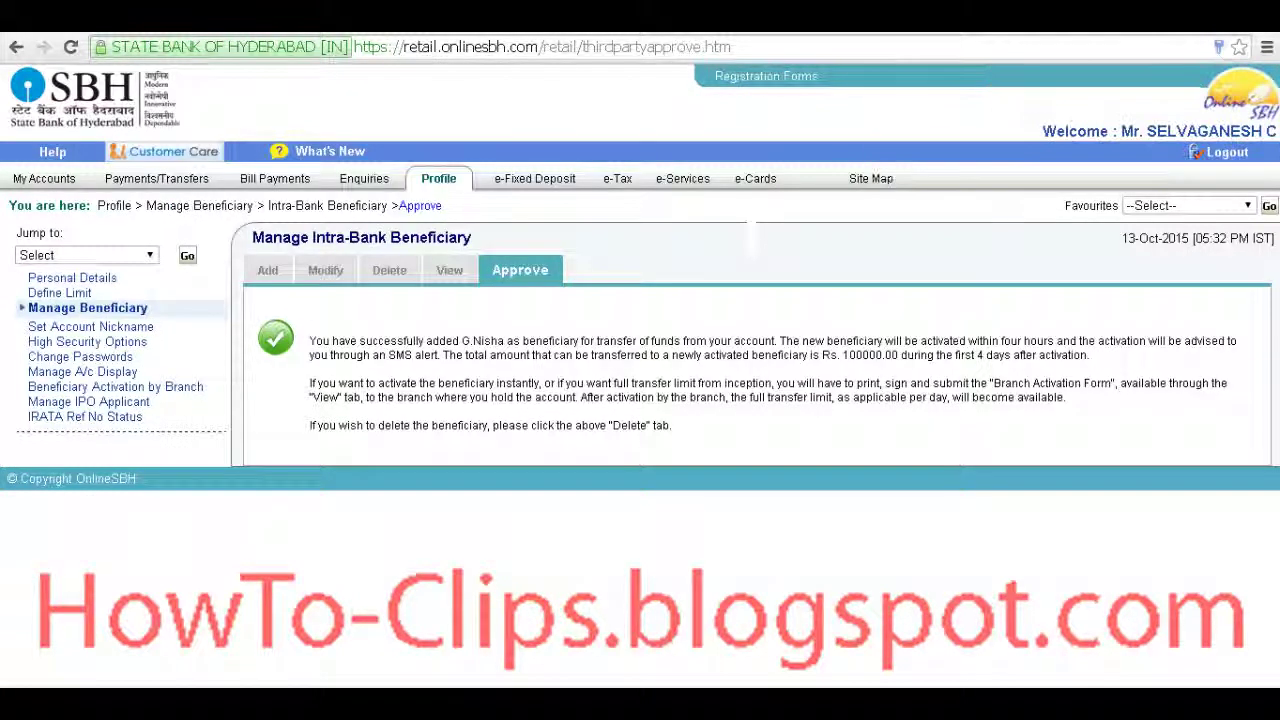
Return to Notepad and write 'Sorry, State bank will approve payee only after 24 hours' as a new paragraph.
type("o")
type("rry, St")
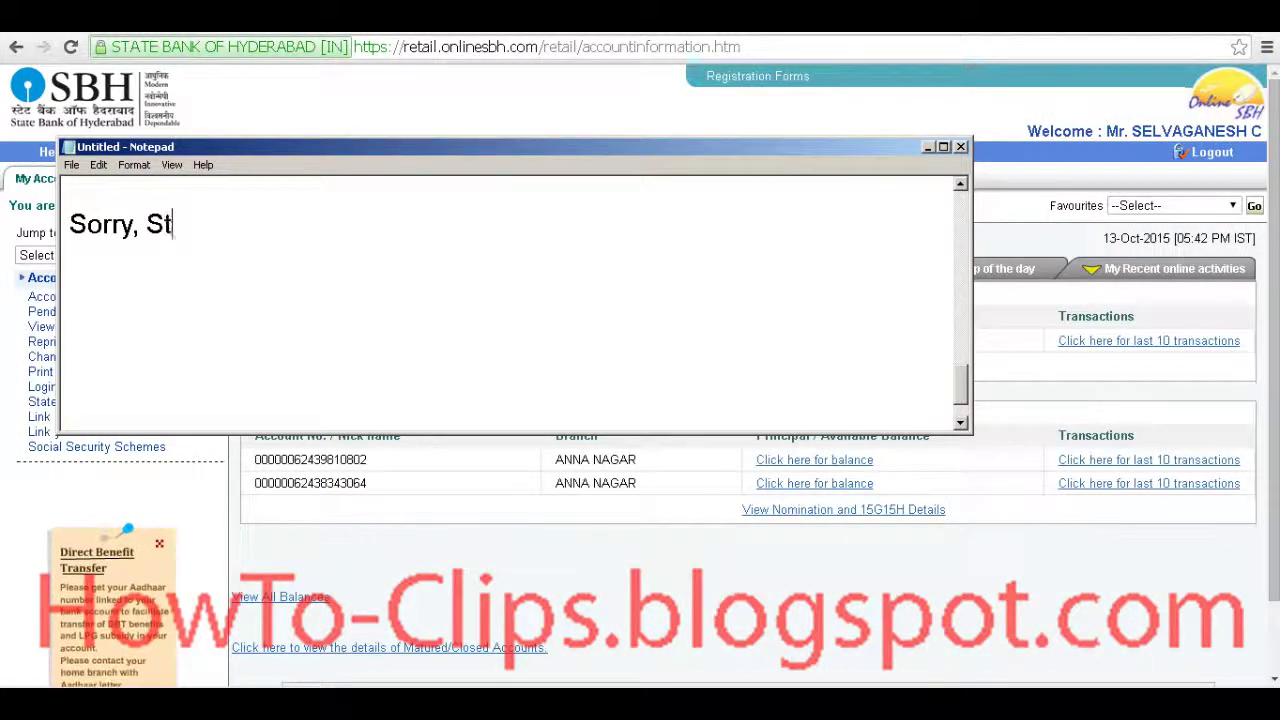
type("ate bank will approve ")
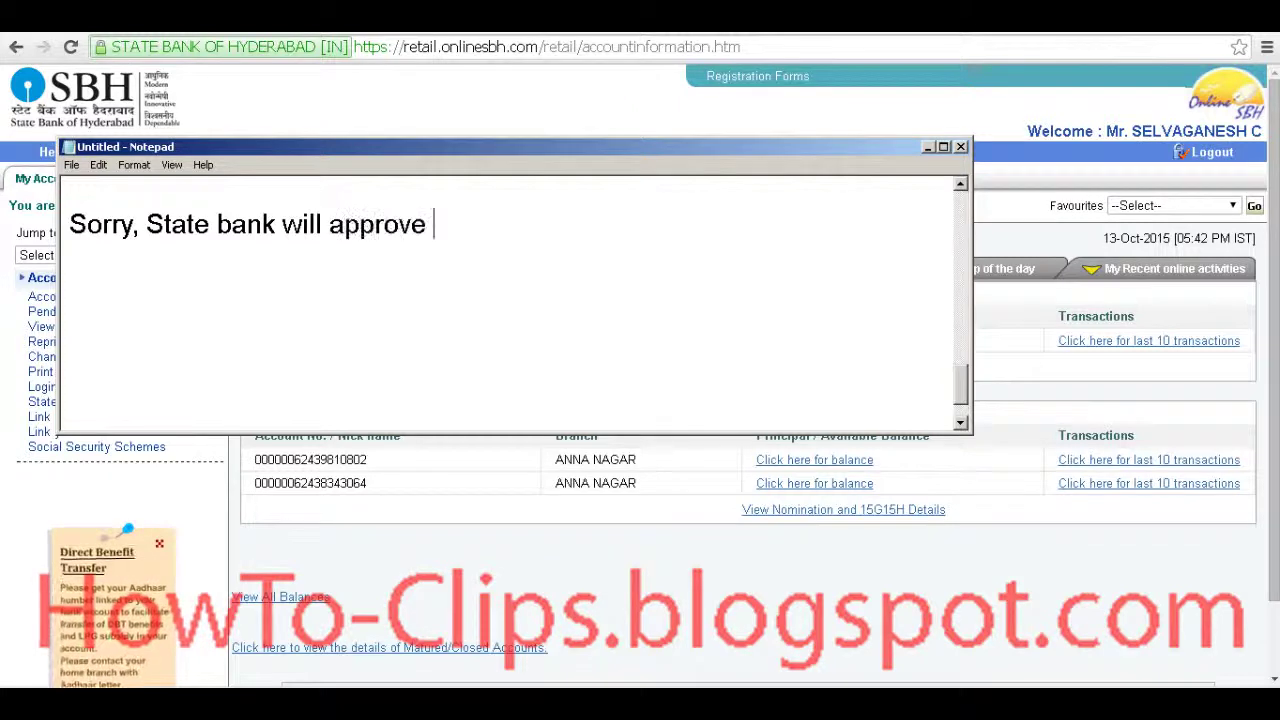
type("payee only after ")
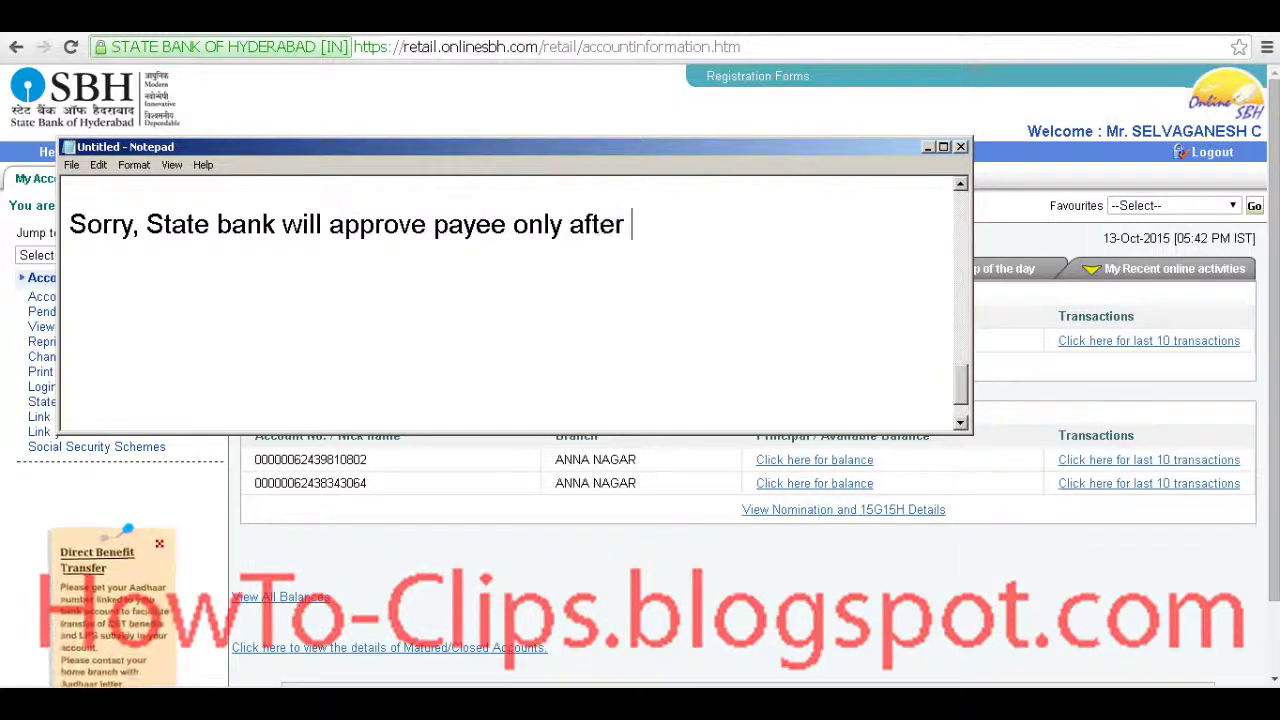
type("24 hours")
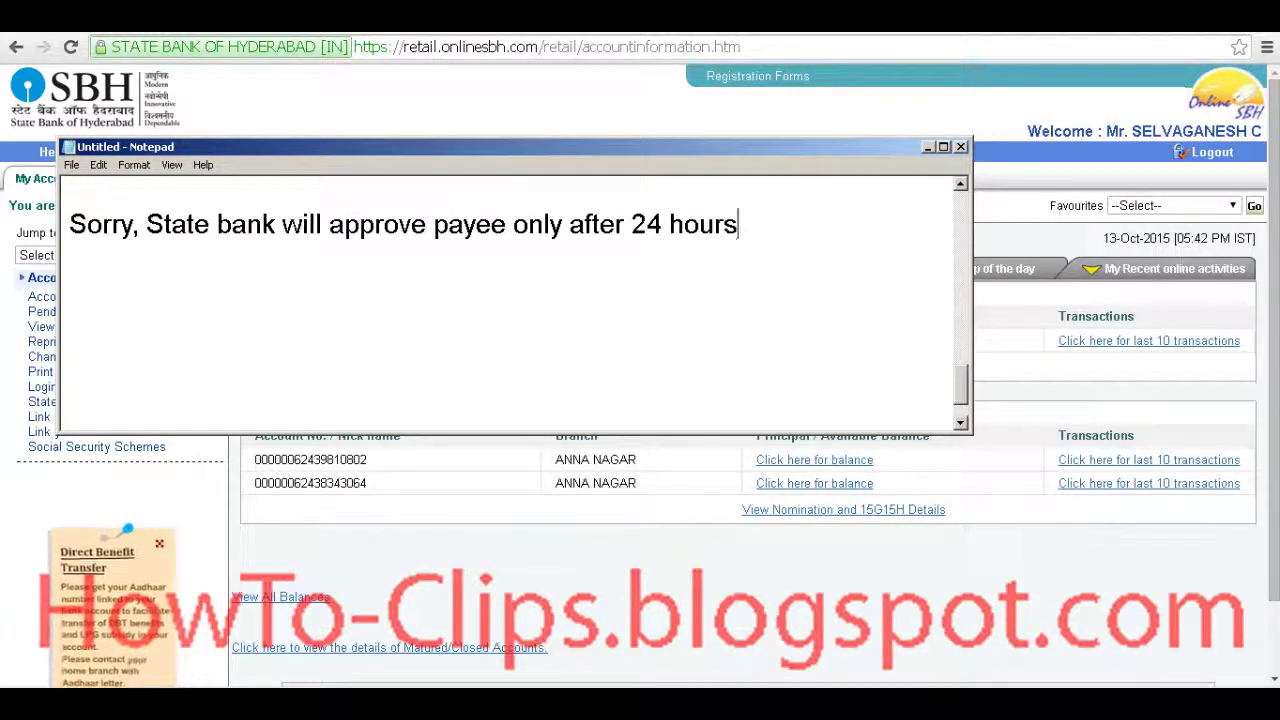
Extend the last Notepad sentence with ', pz come after 24 hour and transfer fund'.
type(", pz c")
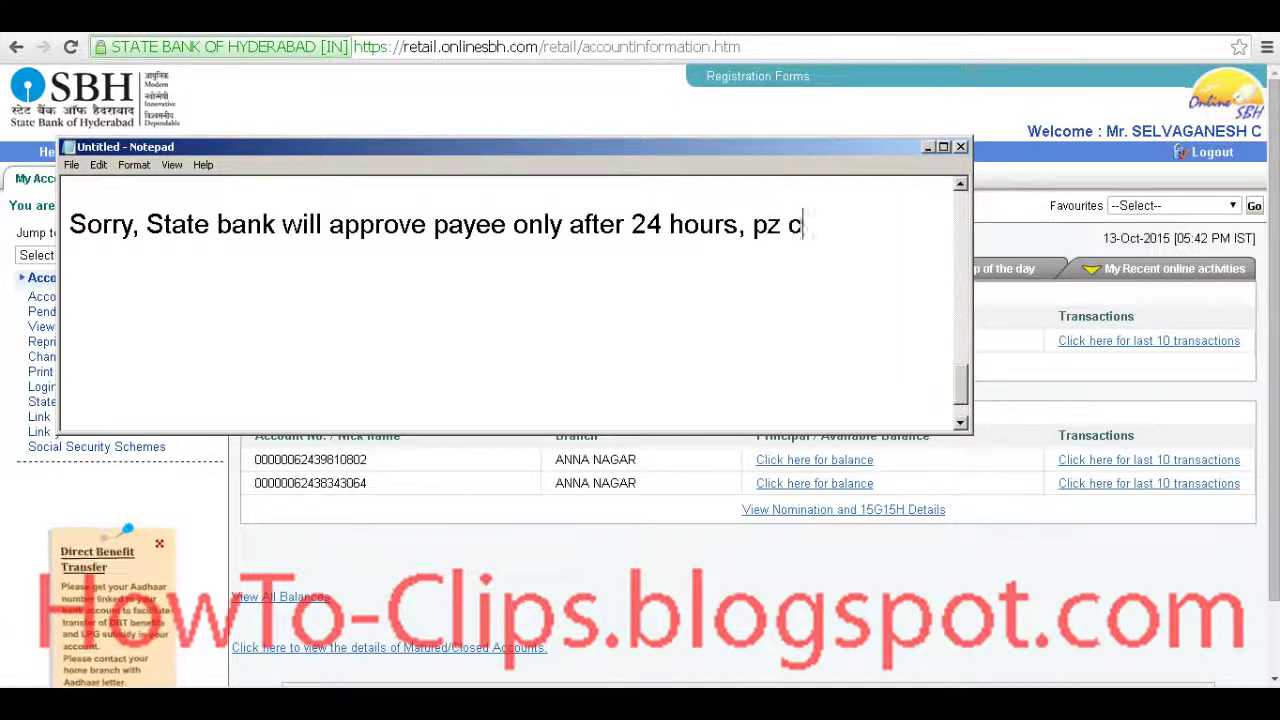
type("ome after 24 hou")
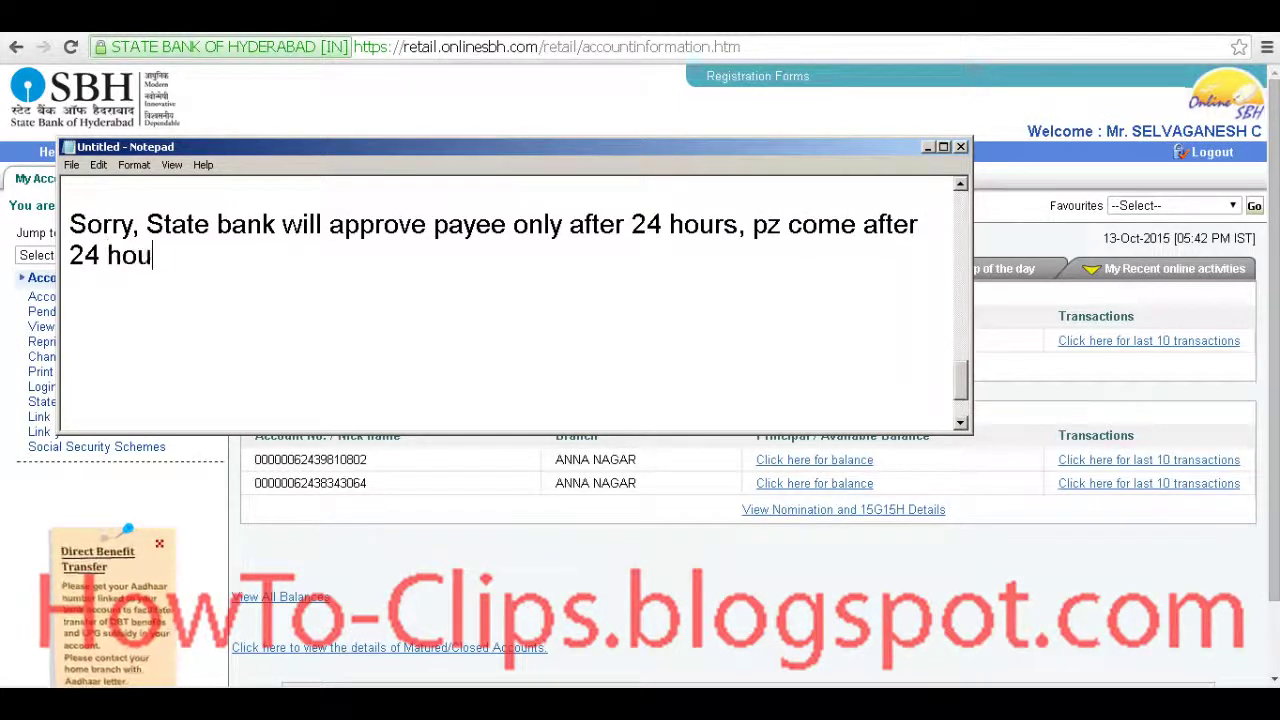
type("r and transfer fund")
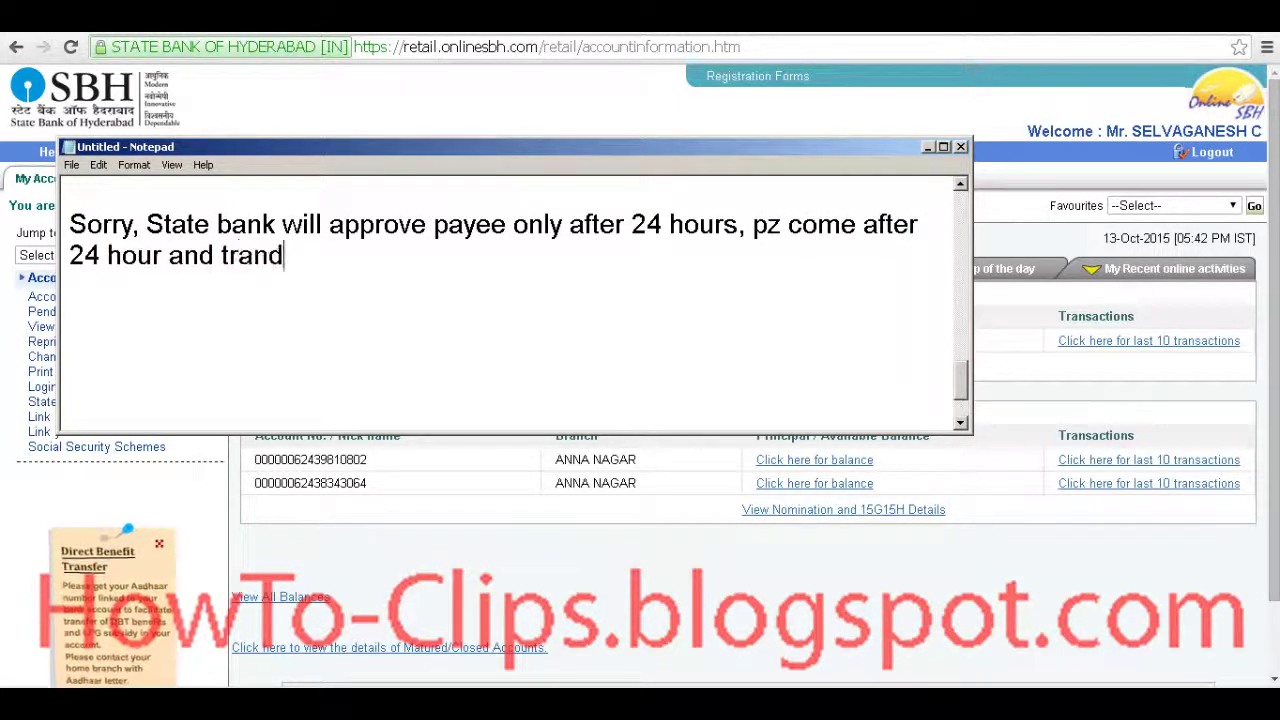
key("BackSpace")
type("sfer fund")
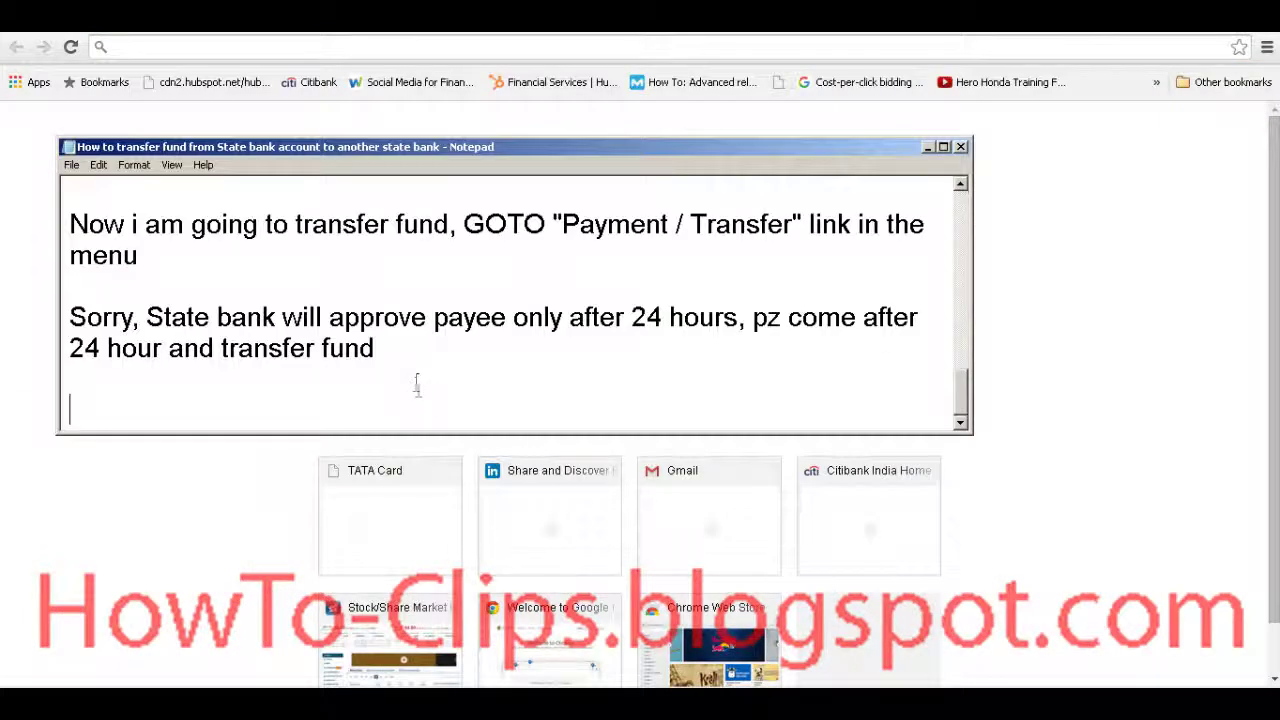
Add the paragraph 'I am back after 8 hours, The new payee has been added to my SBH account, i received the message through my mobile'.
key("Return")
type("e")
key("Return")
key("Return")
type("I am back ")
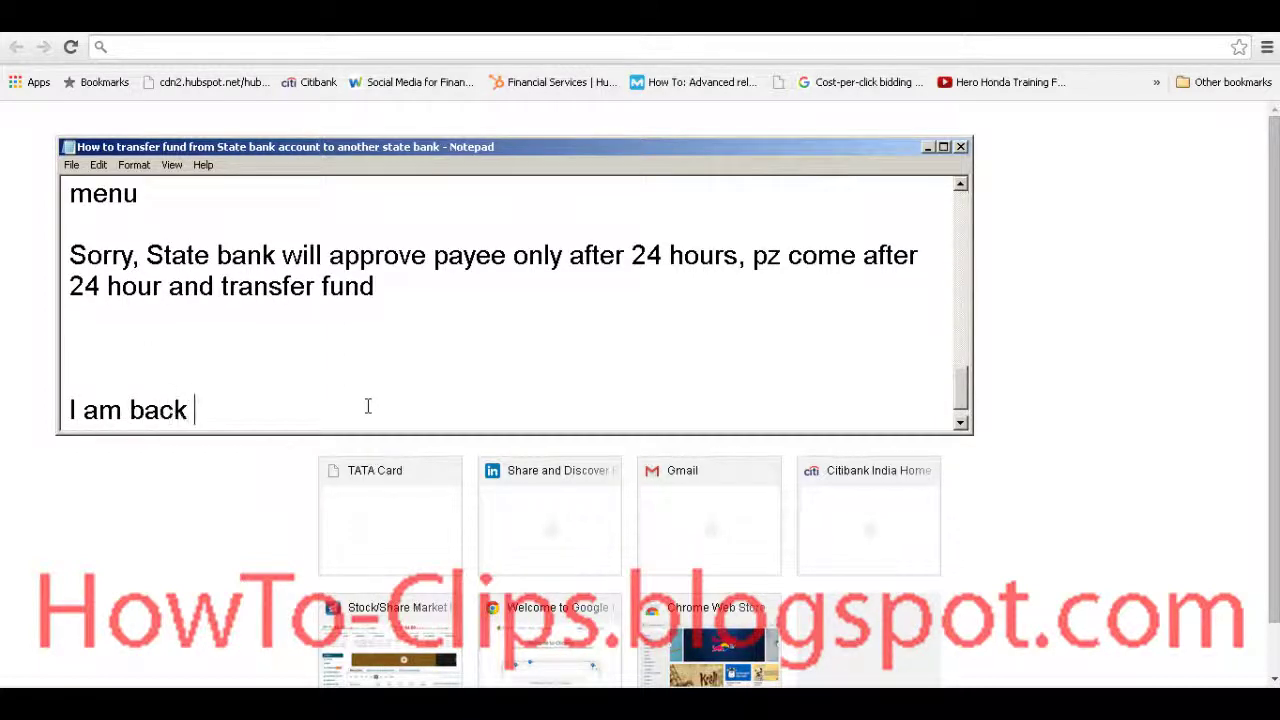
type("after ")
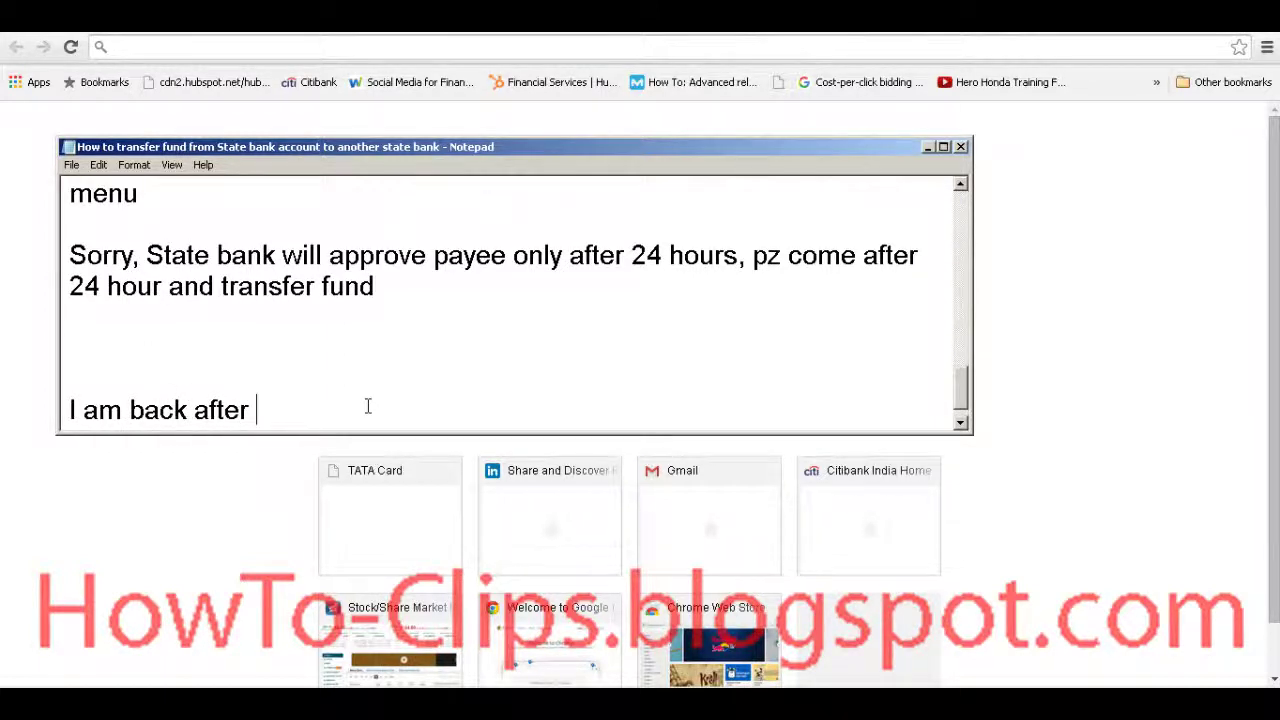
type("8 hours")
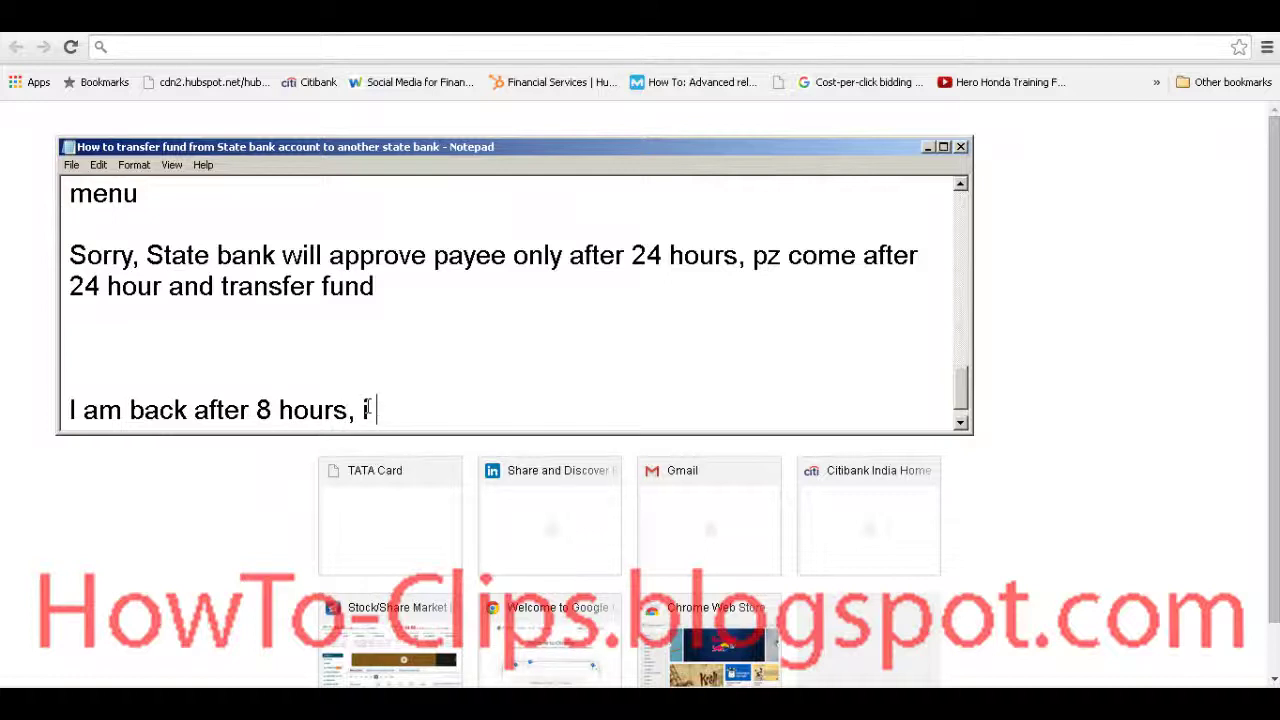
type(", The new")
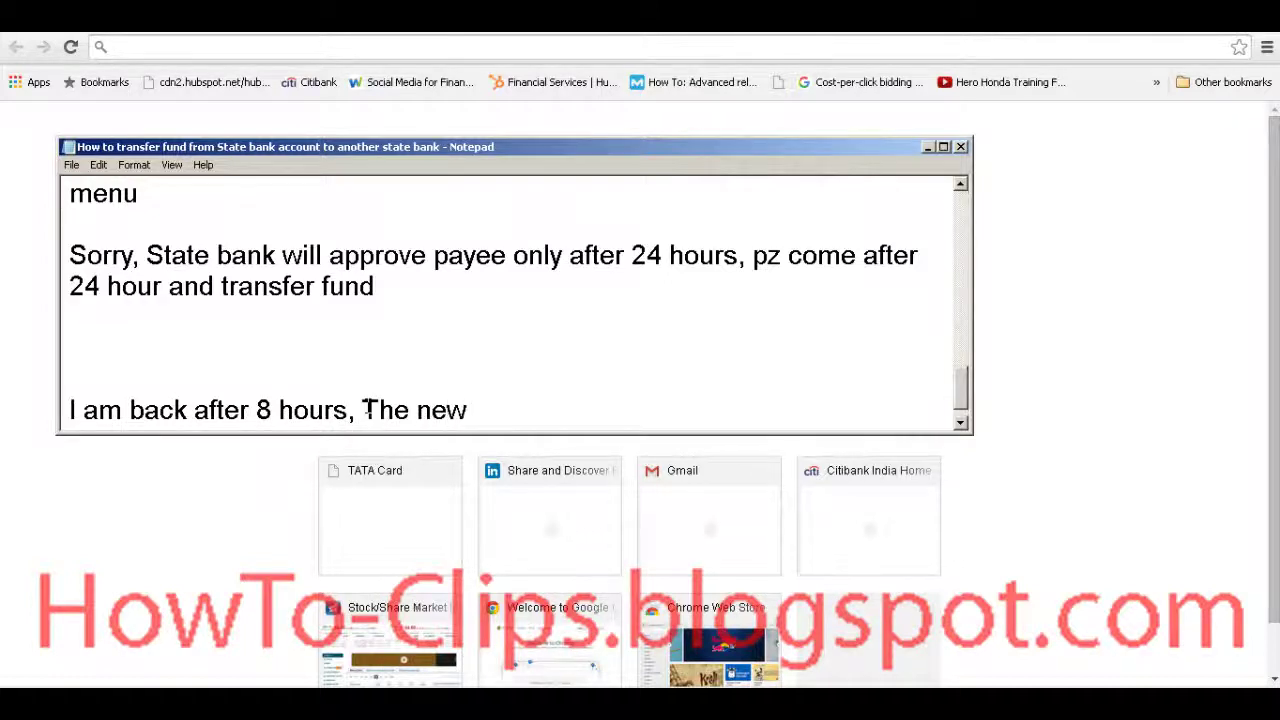
type(" payee has been ")
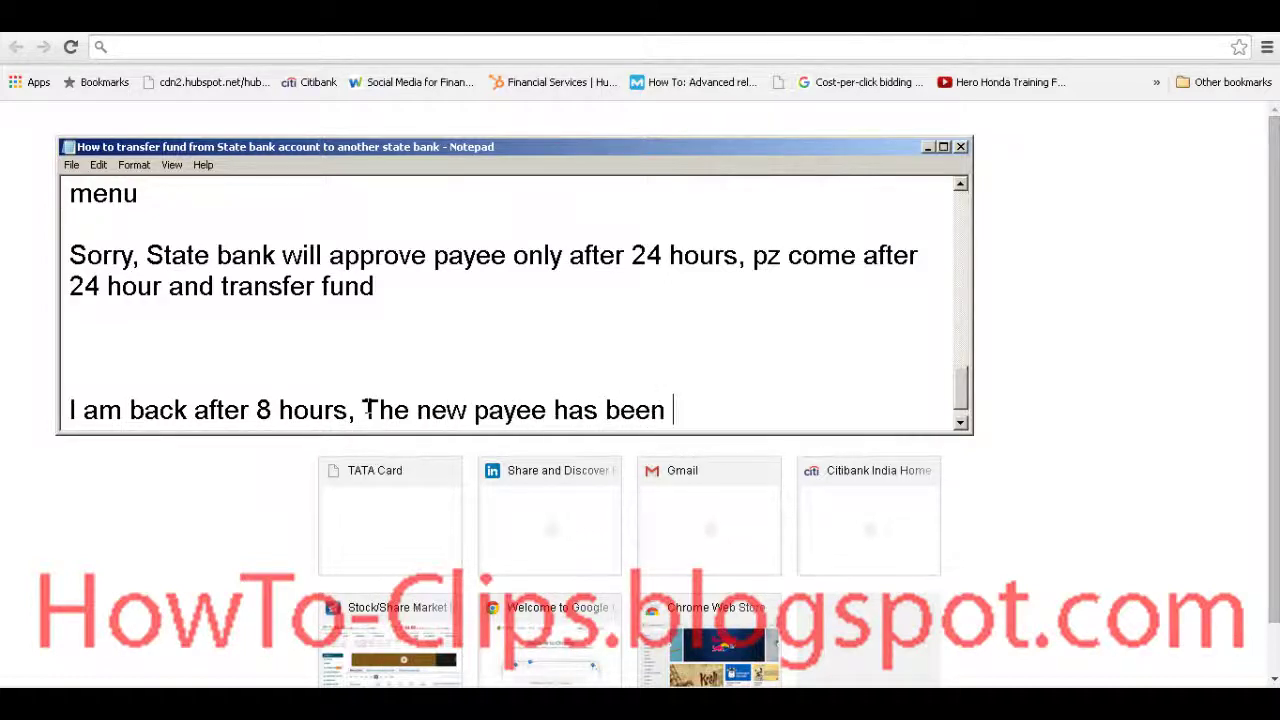
type("added to my ")
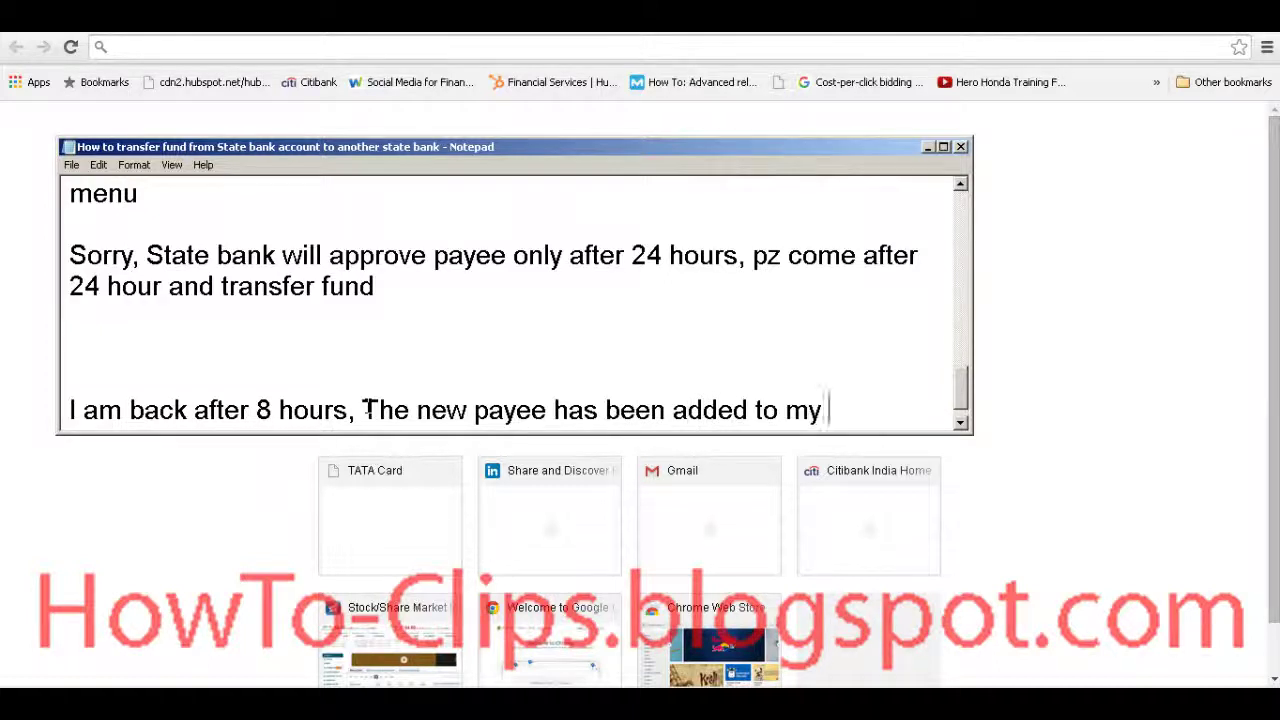
type("SBH account, ")
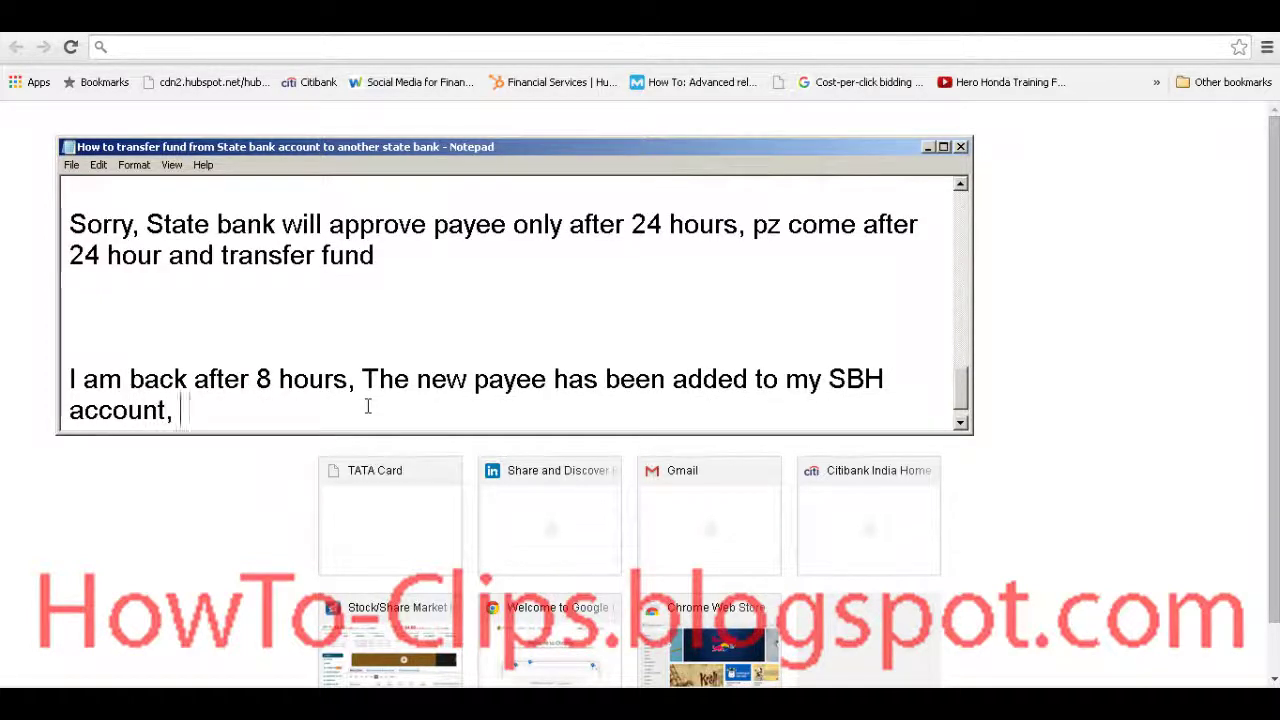
type("i received ")
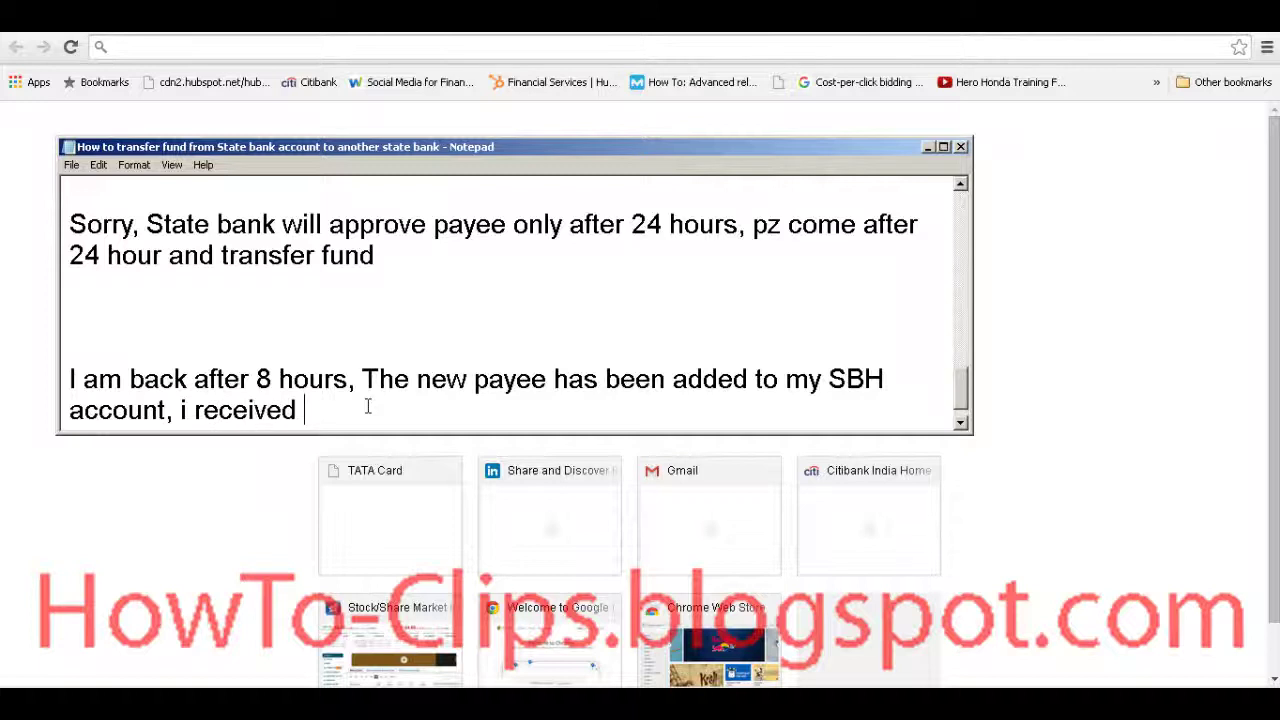
type("the message thr")
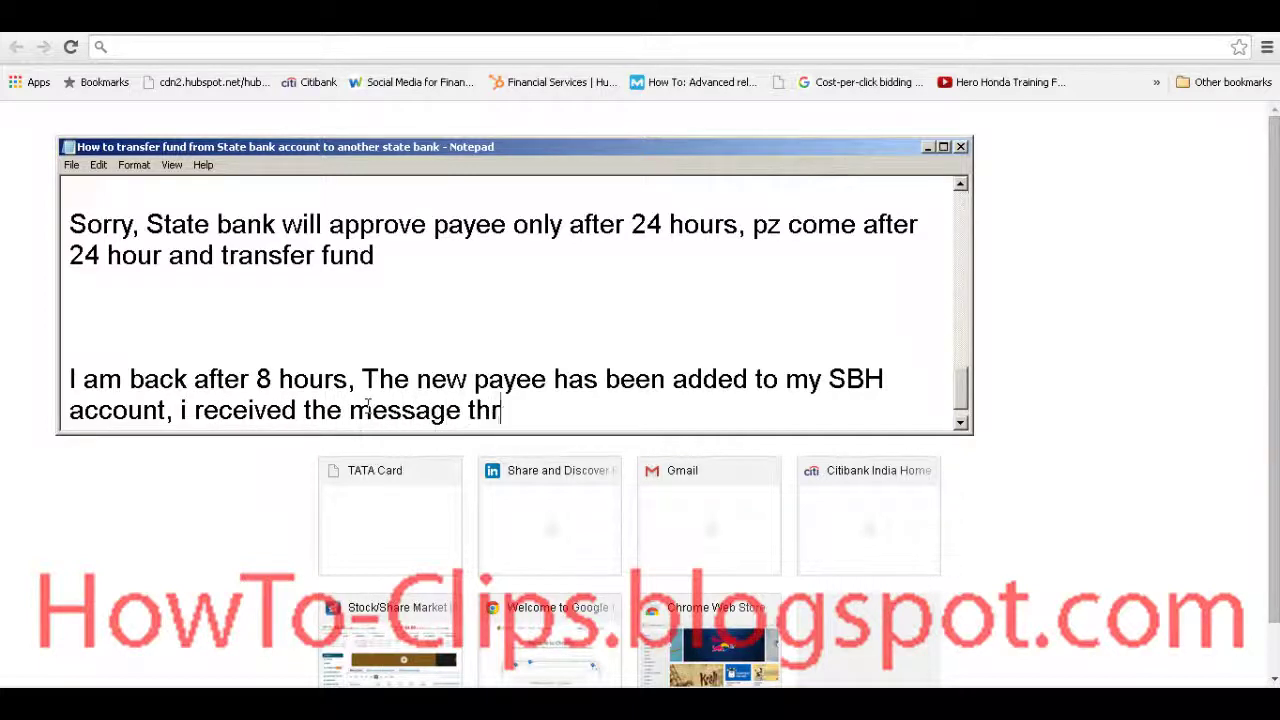
type("ough my mobile")
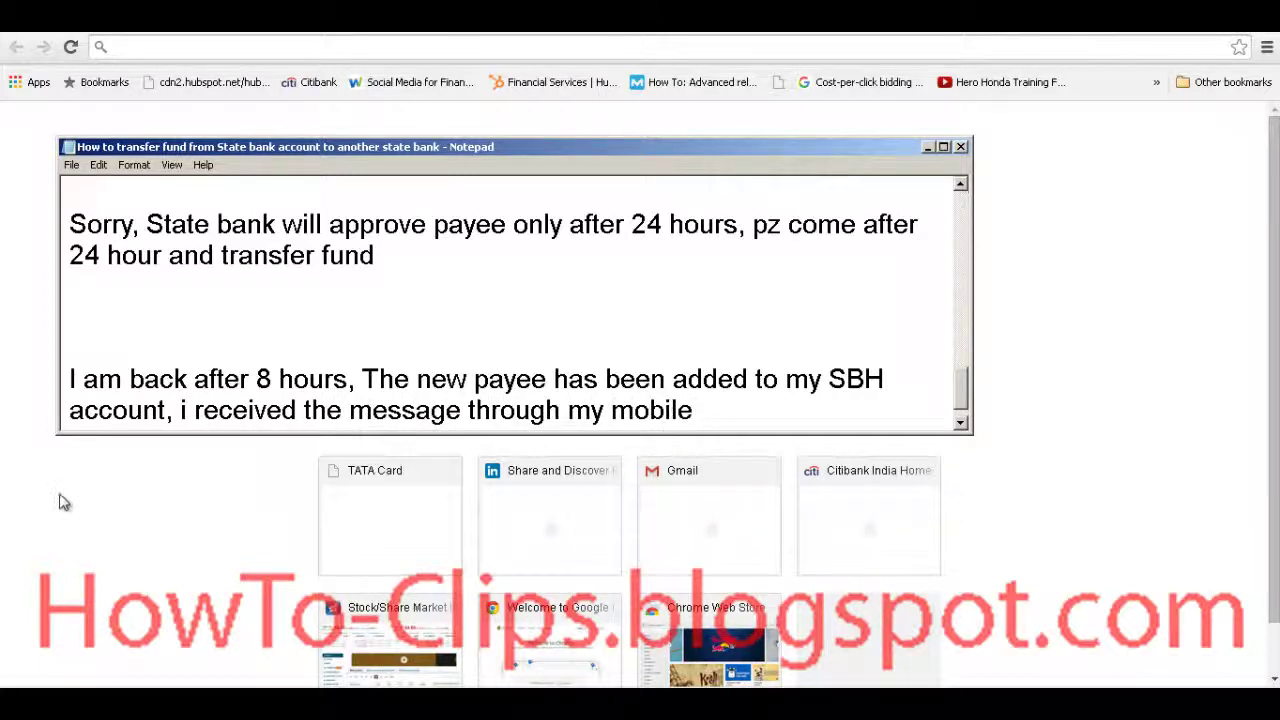
Add the paragraph 'Now i am going to transfer money', followed by a separate paragraph 'Login'.
key("Return")
key("Return")
type("Now i a m")
key("BackSpace")
key("BackSpace")
type("m")
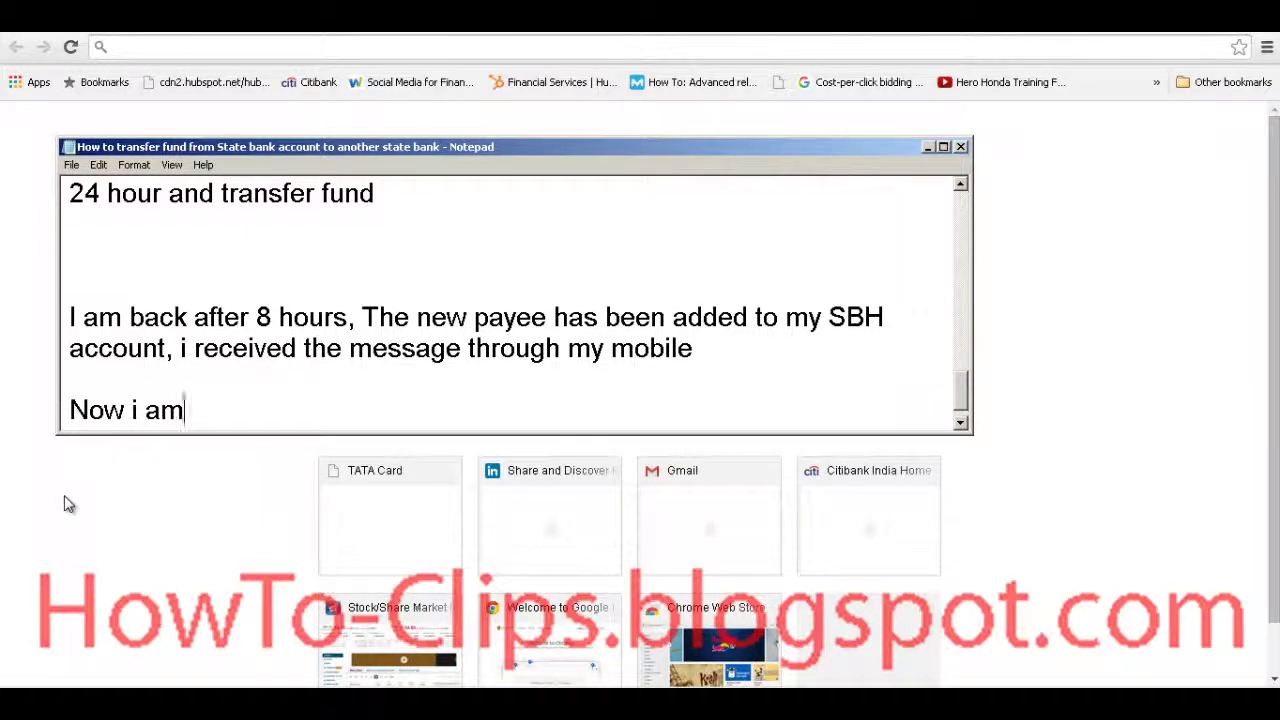
type(" going to transfer ")
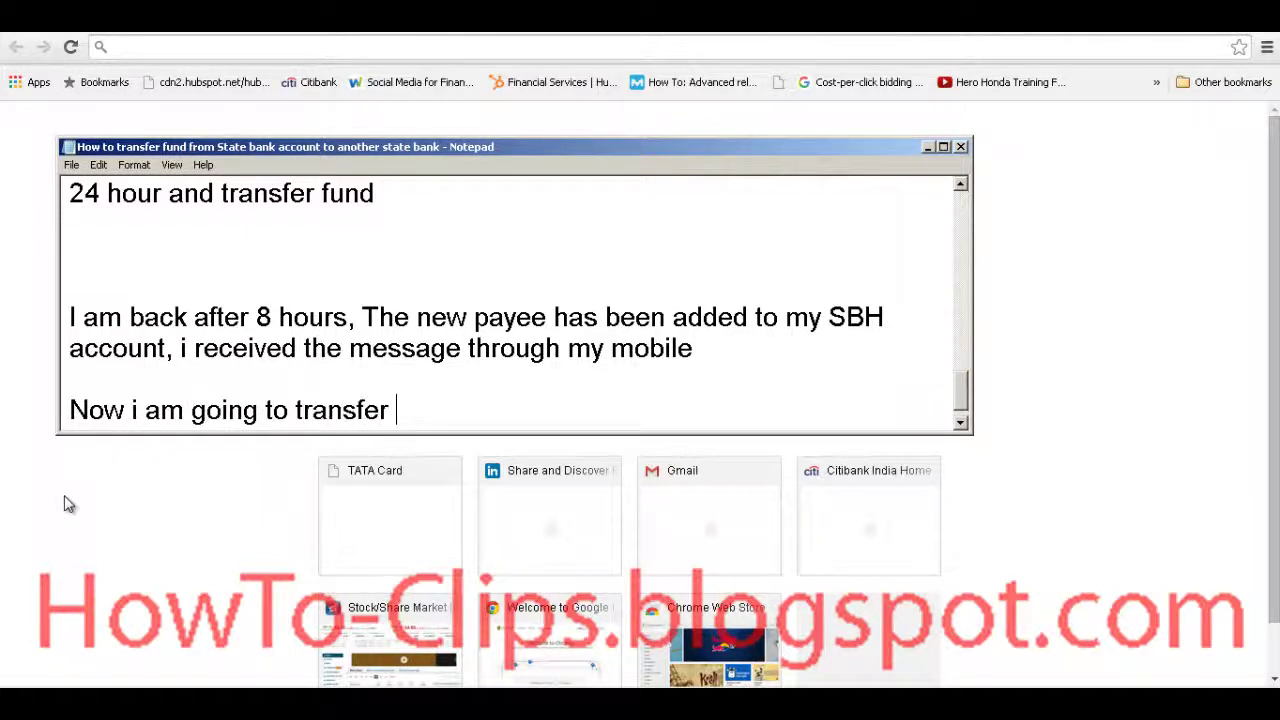
type("money")
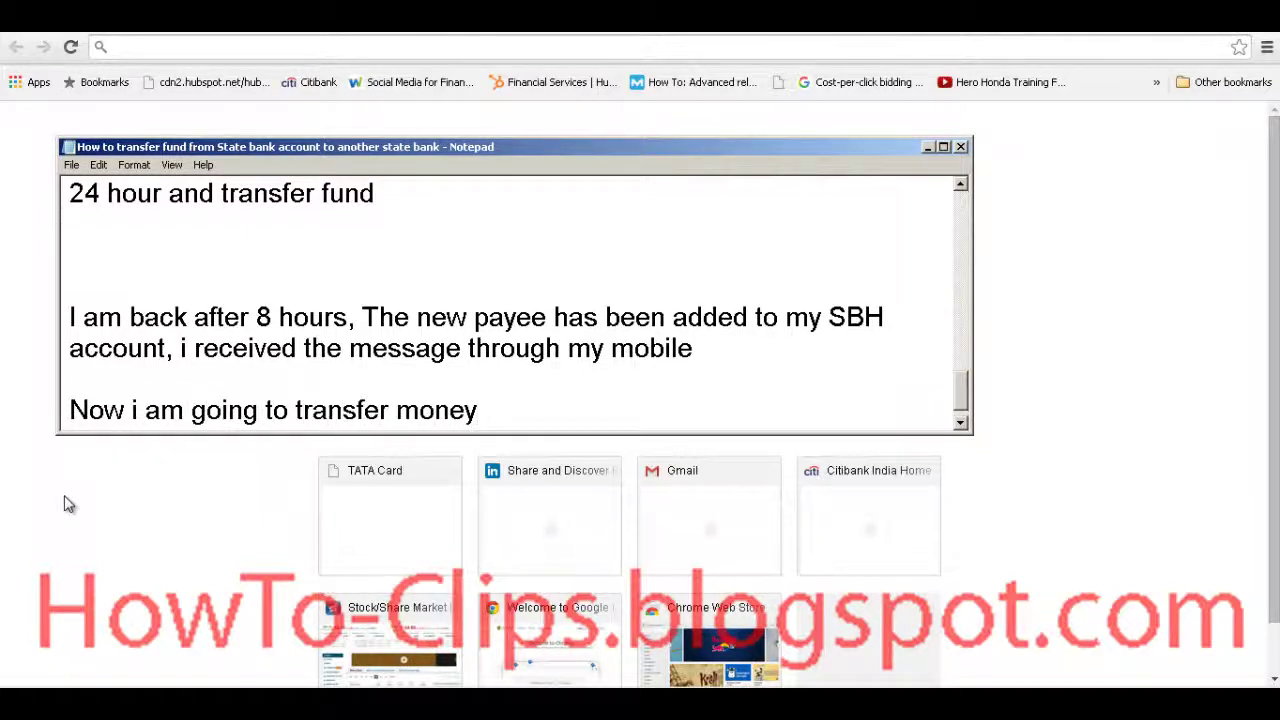
key("Return")
key("Return")
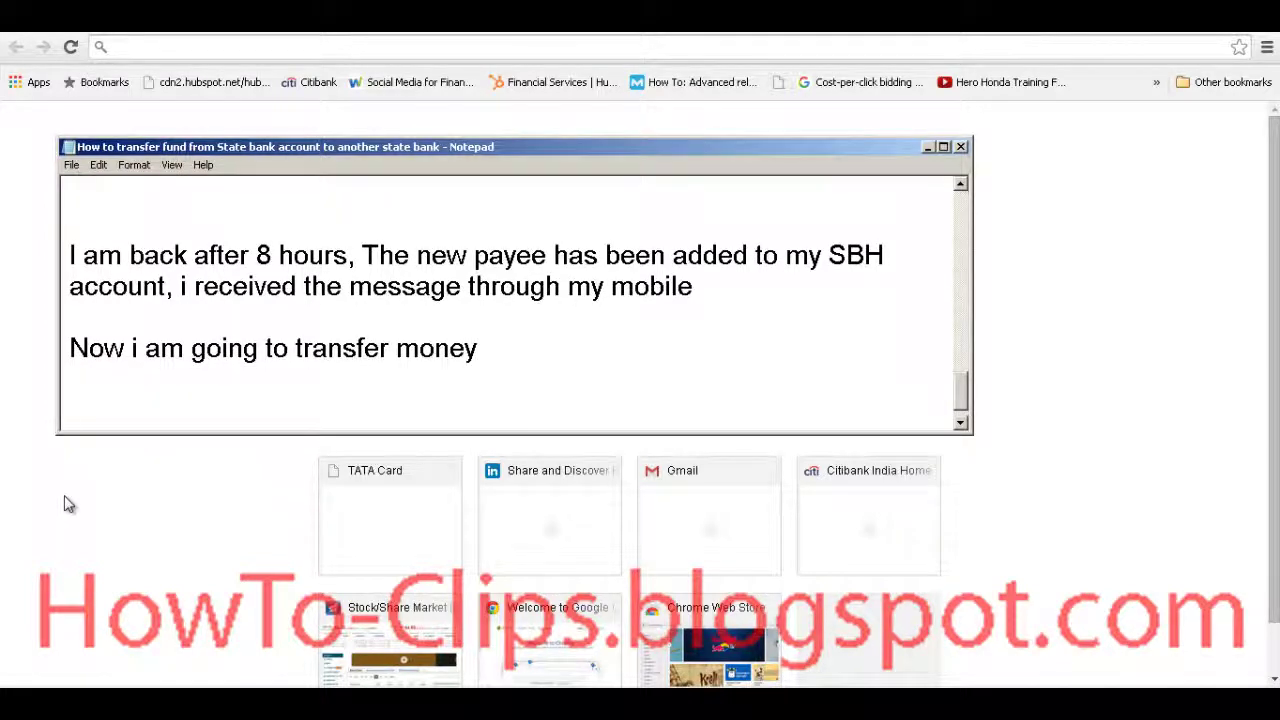
type("Login")
key("shift+Home")
Switch to Chrome and search Google for 'sbh login'.
key("alt+Tab")
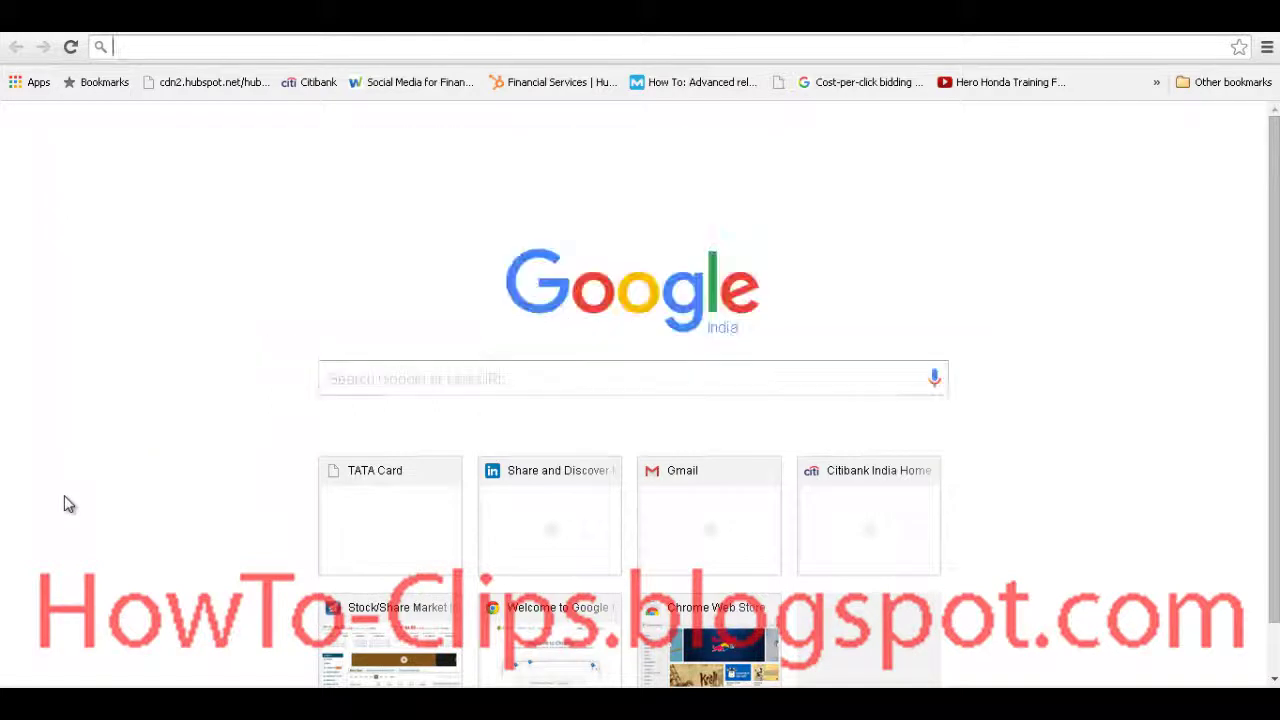
type("sbh login")
key("Return")
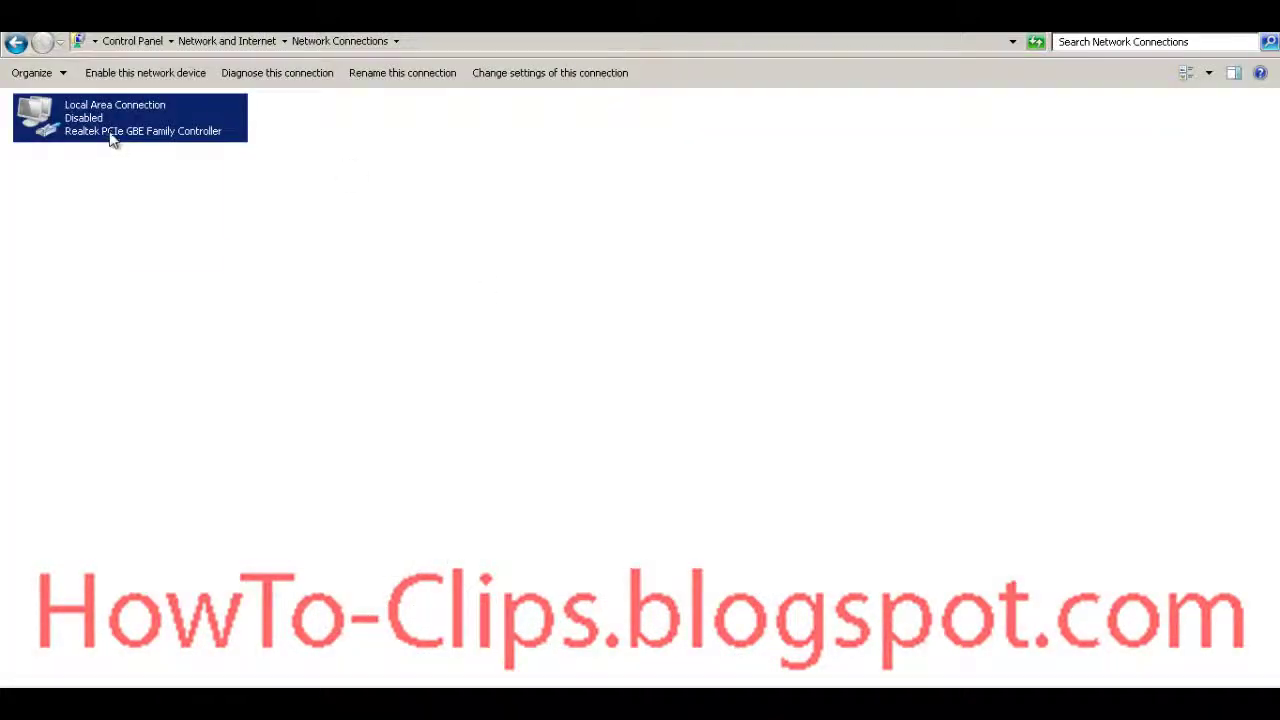
Enable the disabled Local Area Connection in Network Connections and switch back to Chrome.
right_click(110, 131)
left_click(143, 146)
key("alt+Tab")
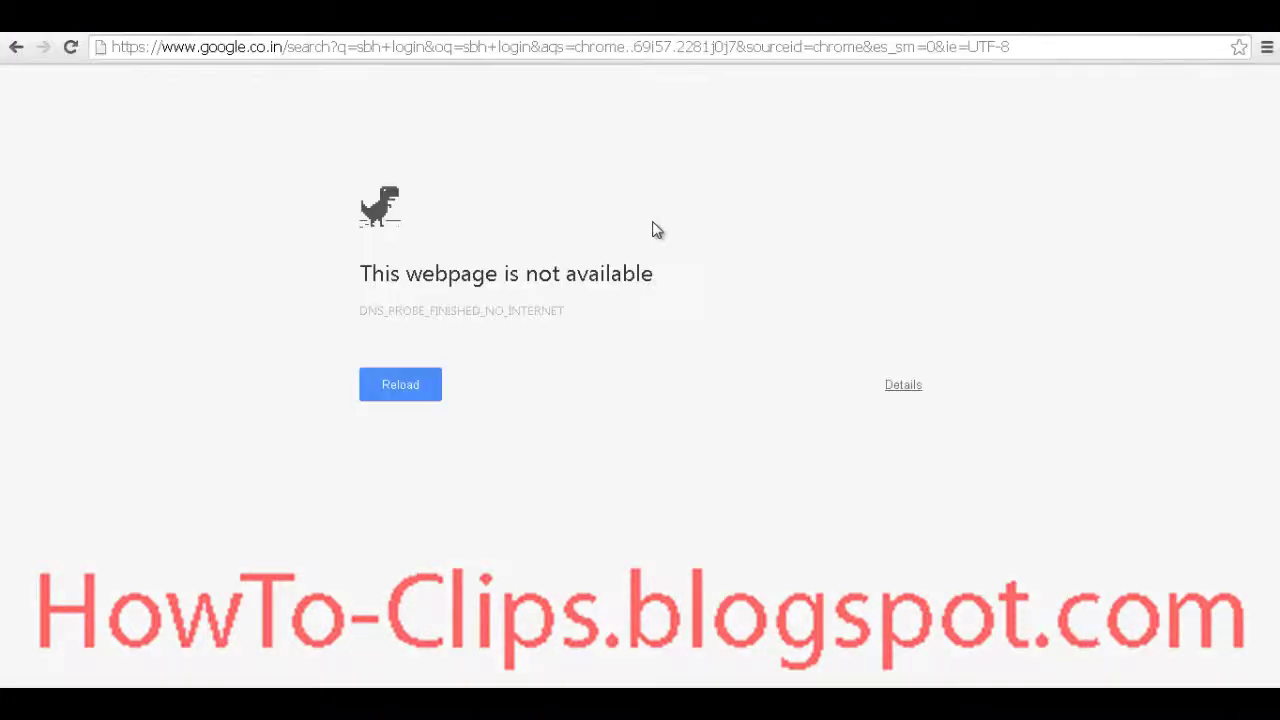
Reload the 'sbh login' search, proceed through the State Bank of Hyderabad login and close the recent online activities pop-up.
left_click(425, 394)
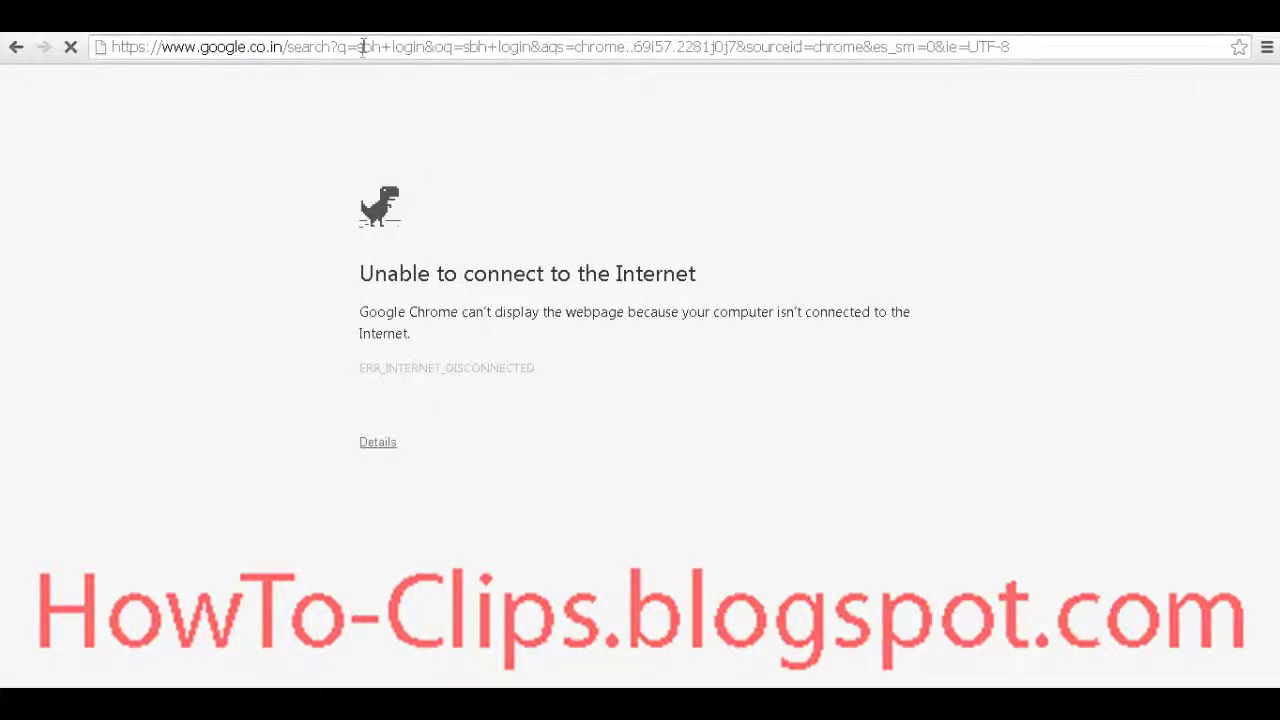
left_click(177, 247)
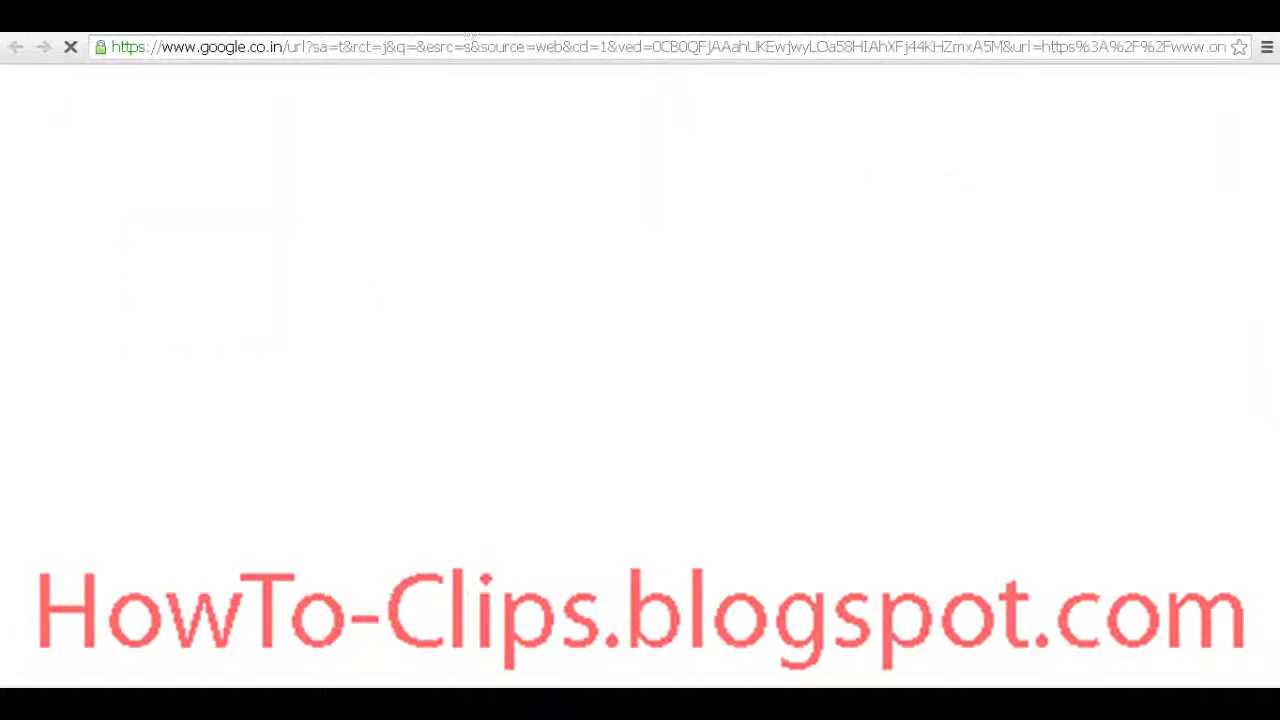
left_click(650, 612)
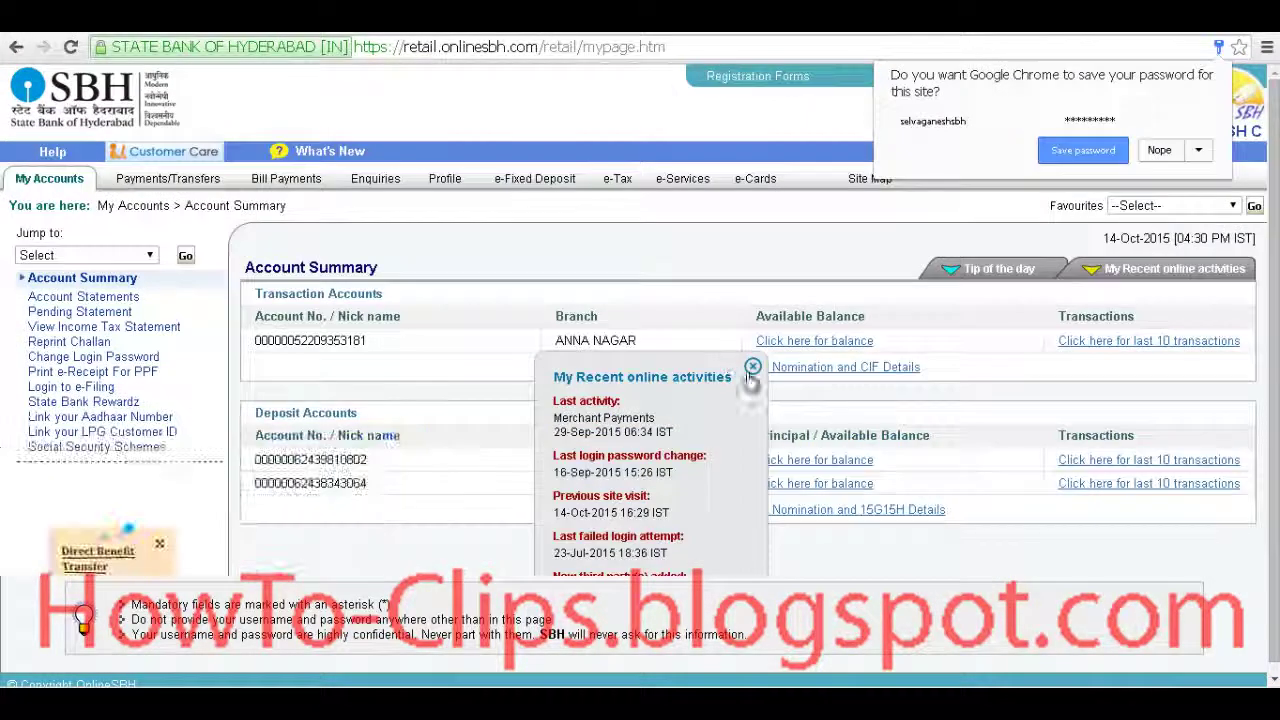
left_click(752, 368)
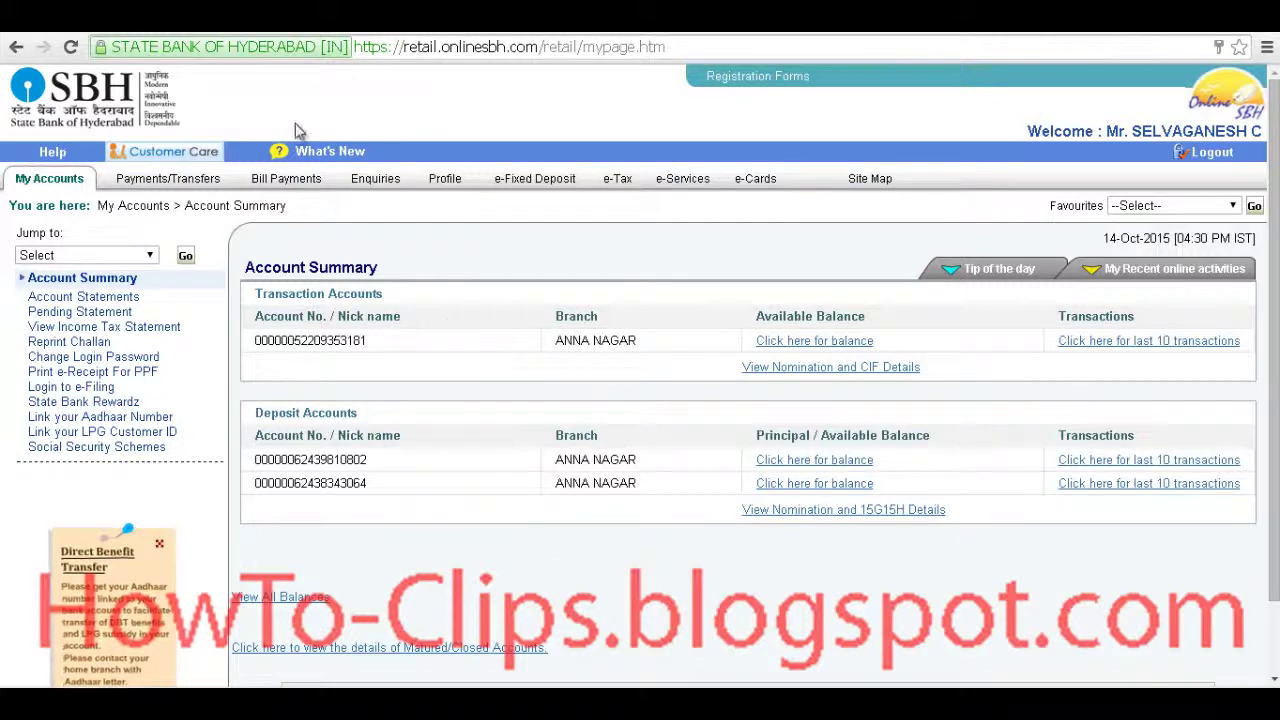
Switch to Notepad and extend the 'Login' paragraph with ', i have successfully loged in. I am going to transfer now'.
key("alt+Tab")
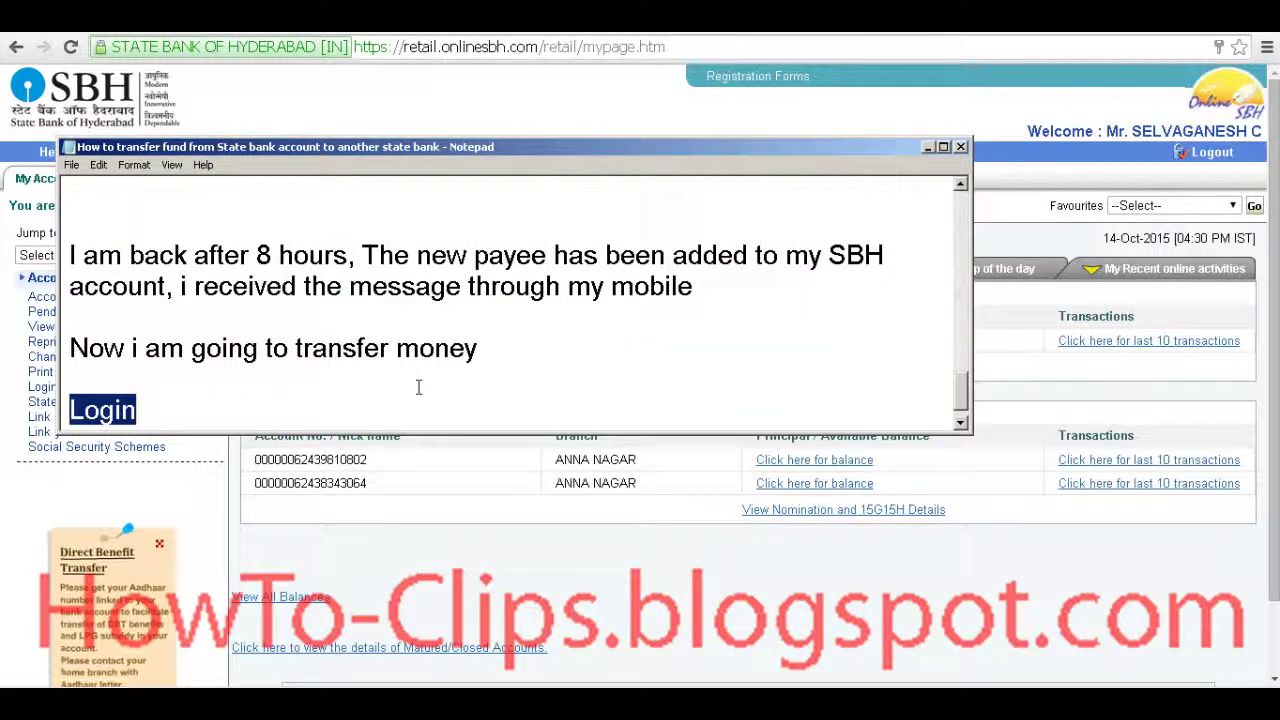
left_click(418, 387)
type("i have suc")
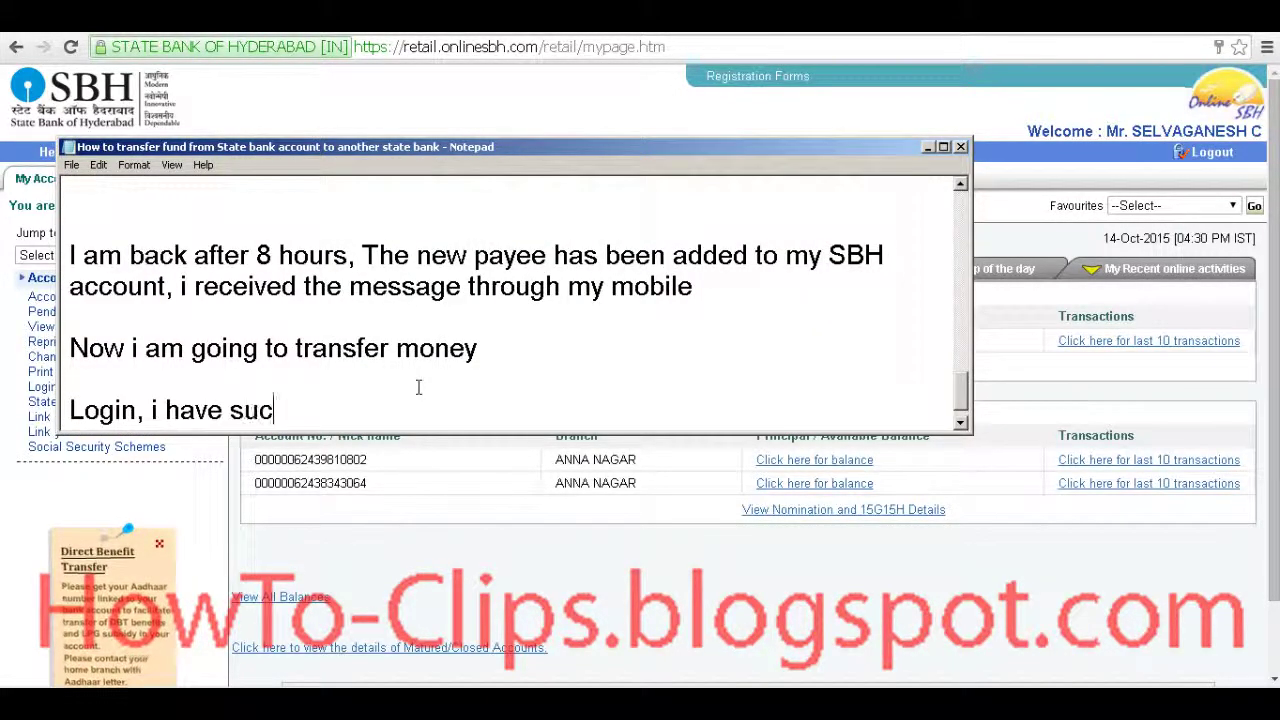
type("cessfully loged in ")
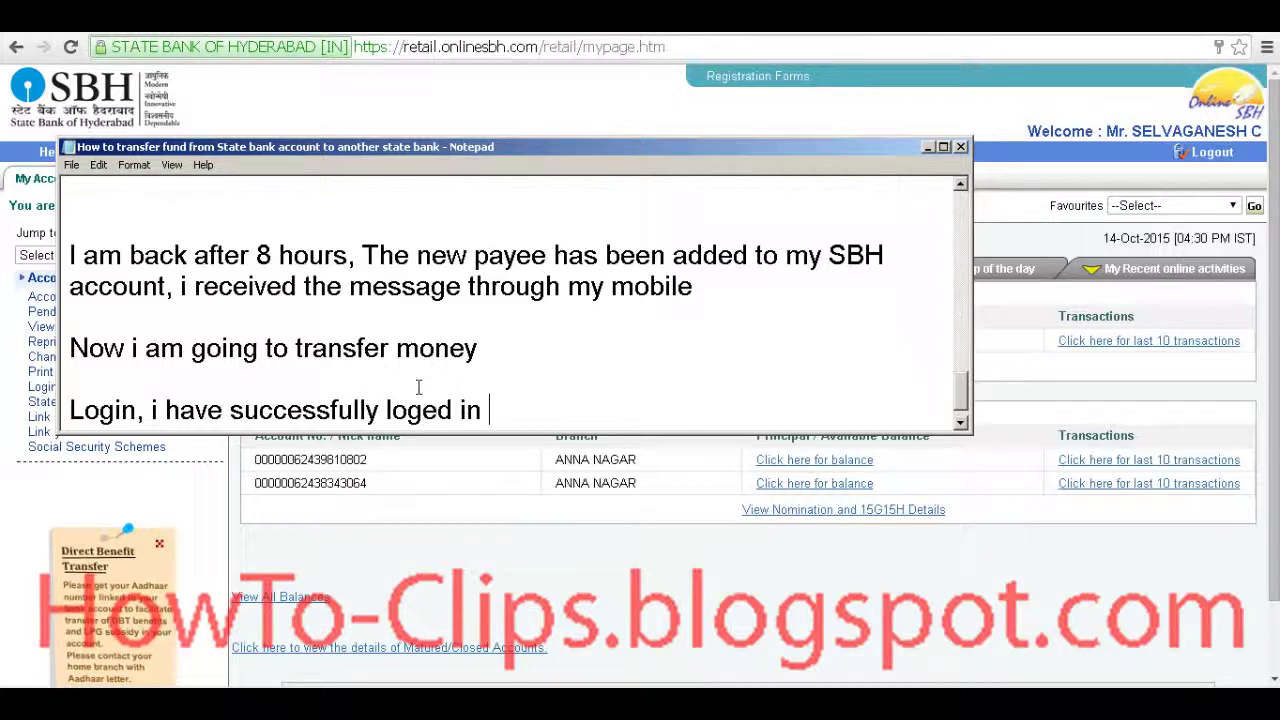
type(". I am going")
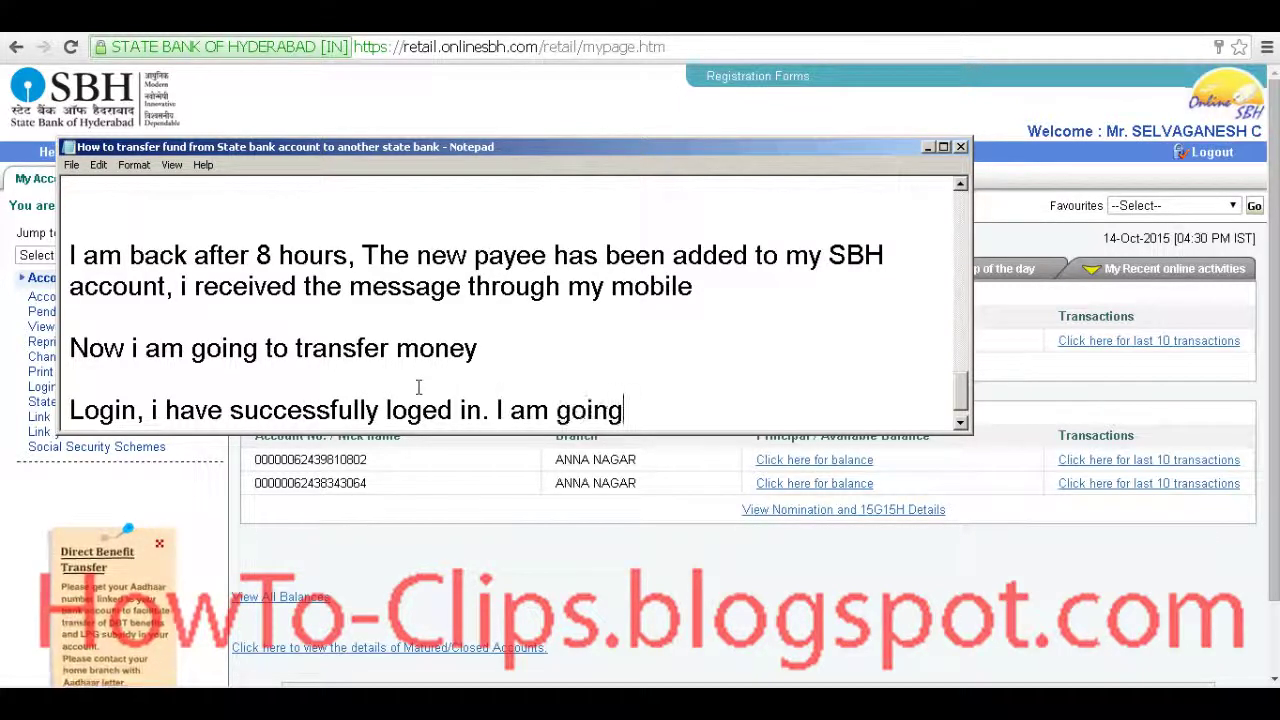
type(" to transfer now")
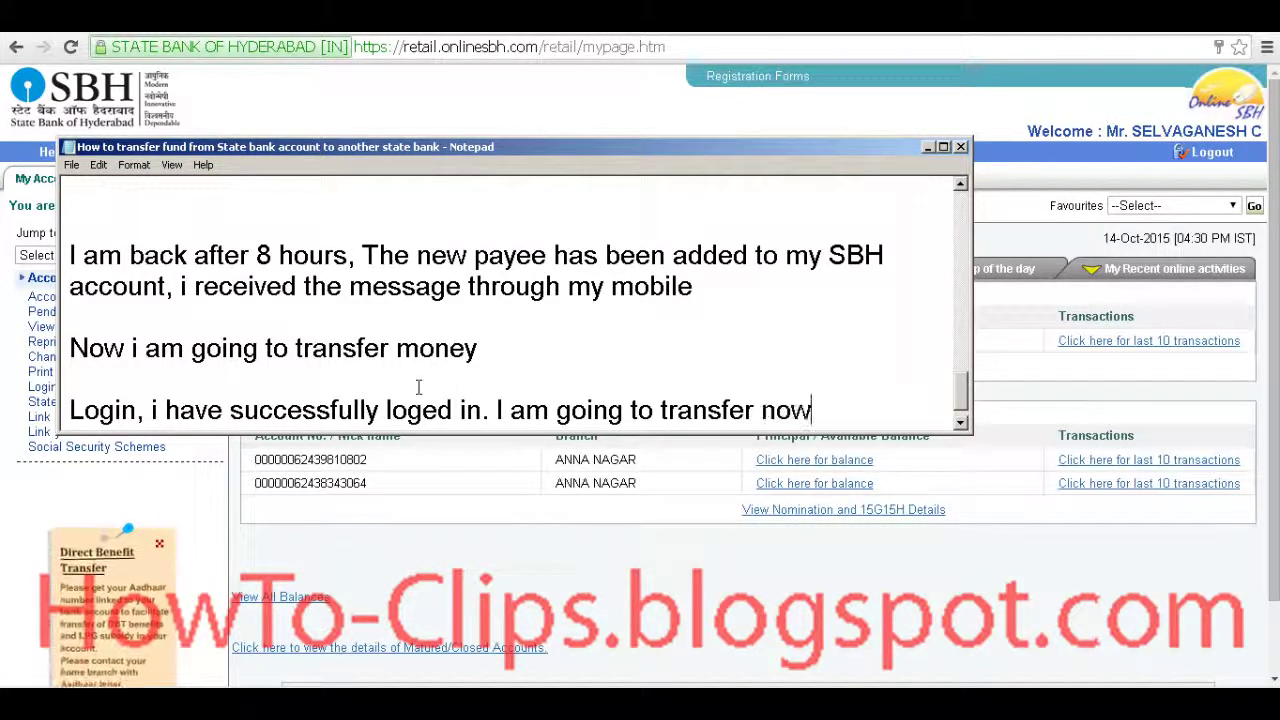
key("Return")
key("Return")
Check the OnlineSBH page in Chrome, return to Notepad and write 'GOTO "Payments / Transfer" in the top menu' as a new paragraph.
key("alt+Tab")
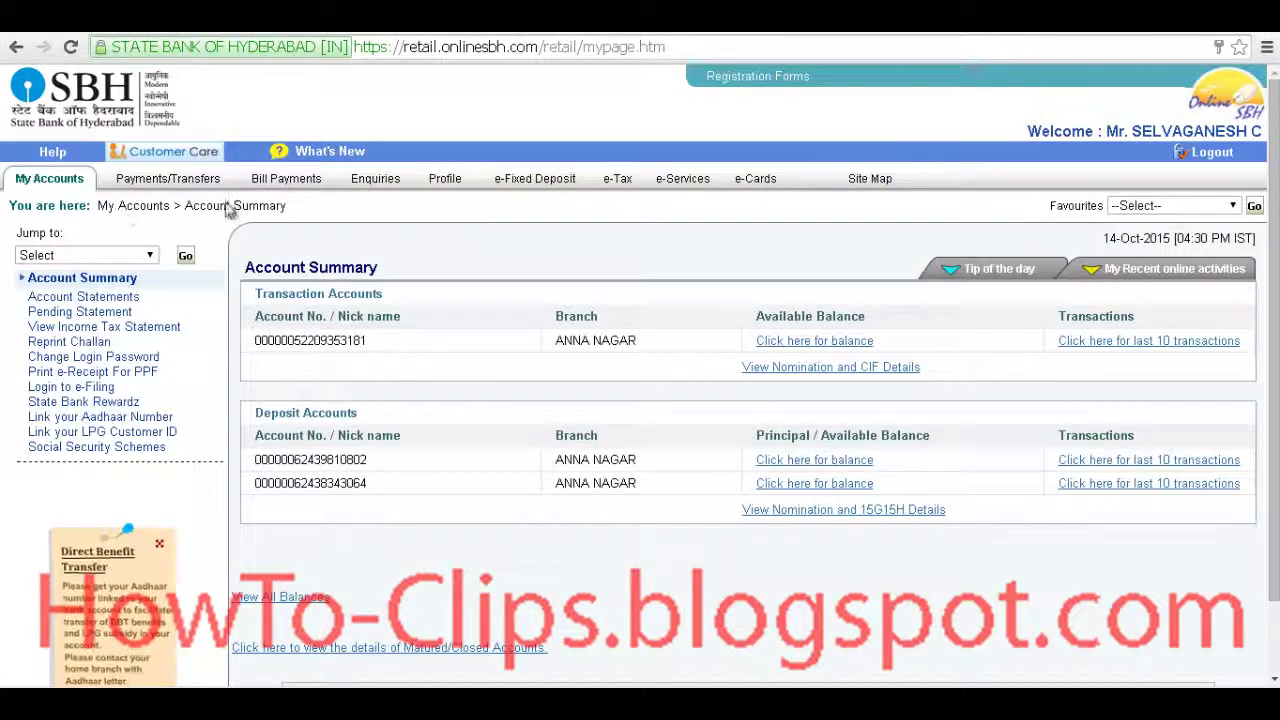
key("alt+Tab")
type("GOTO")
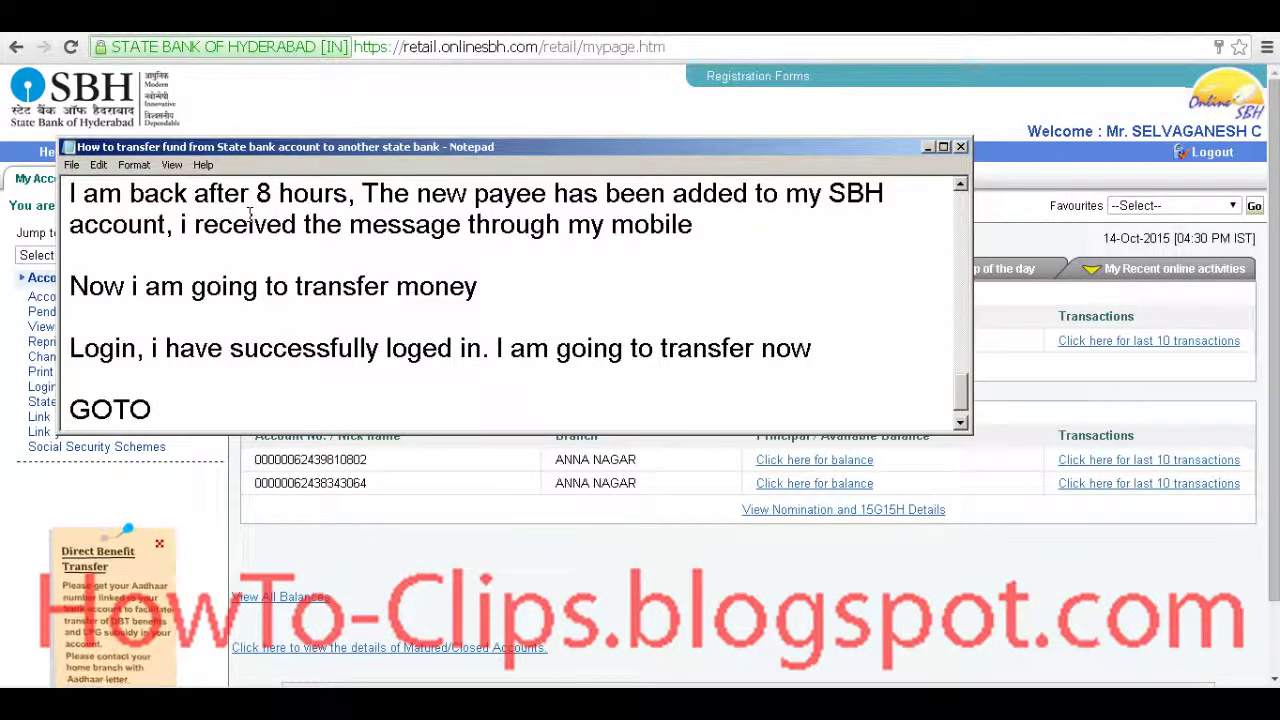
type(" \"Payment")
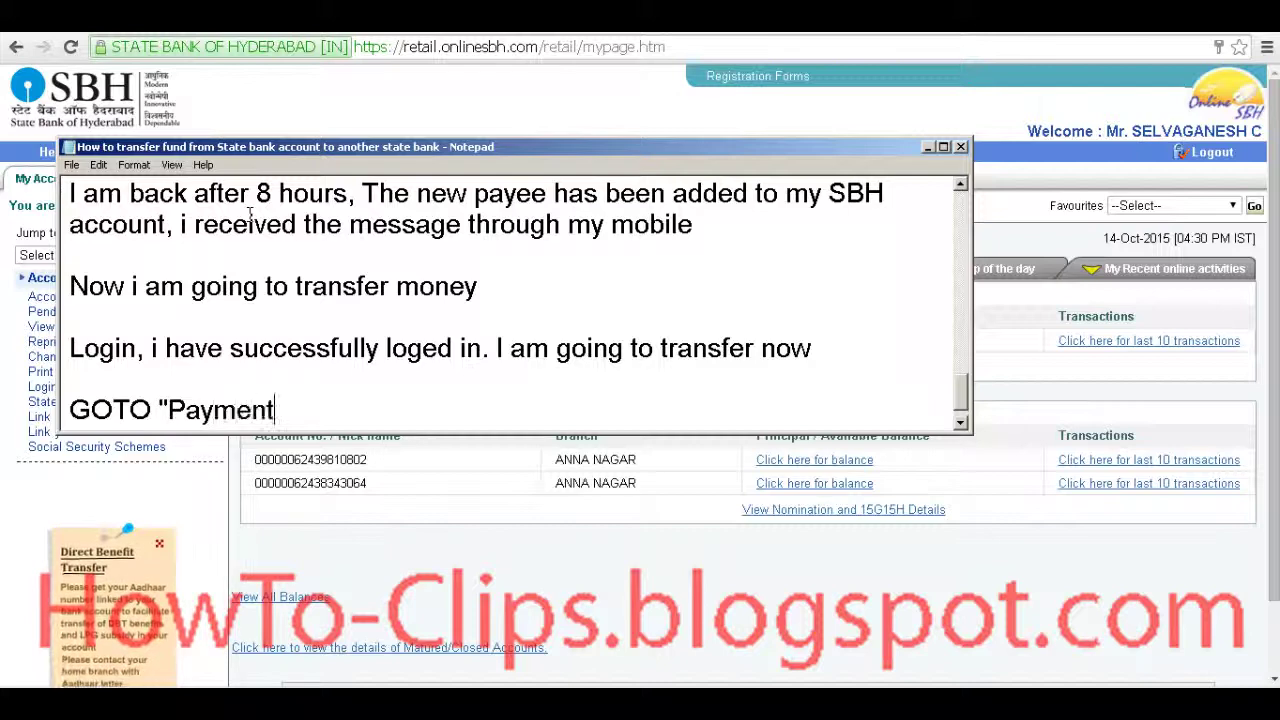
type("s / Transfer\" in ")
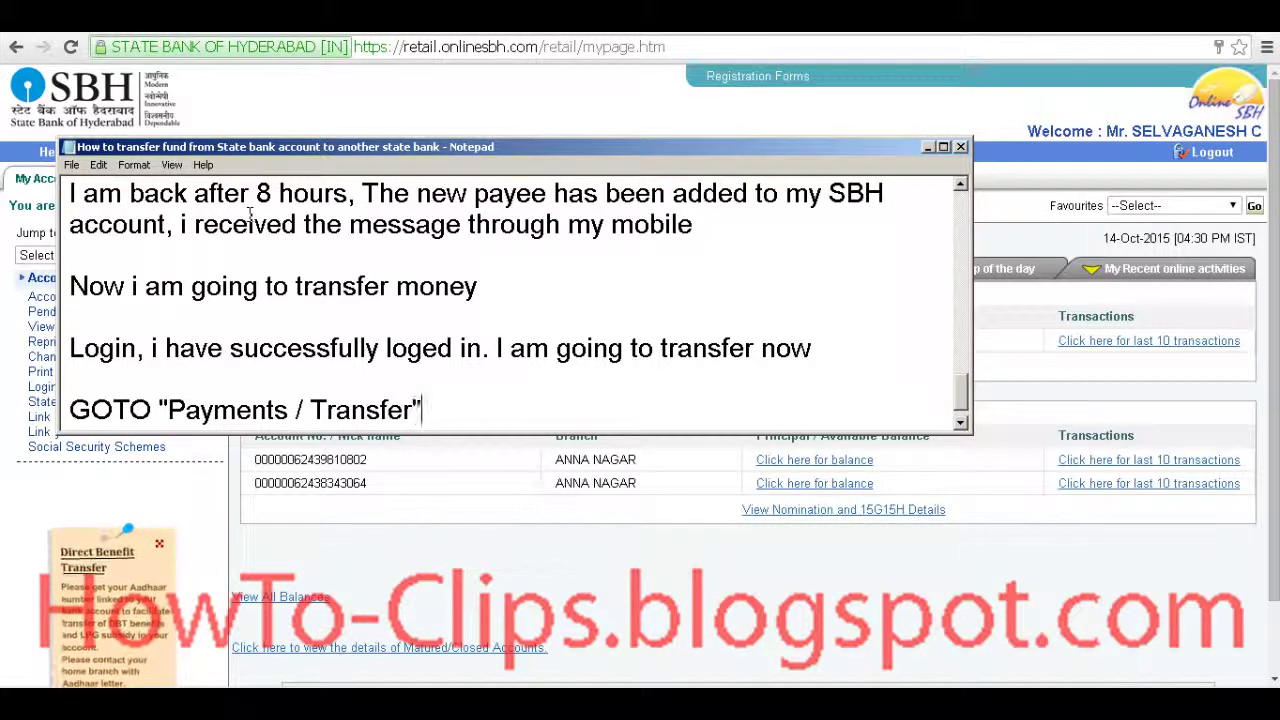
type("the top menu")
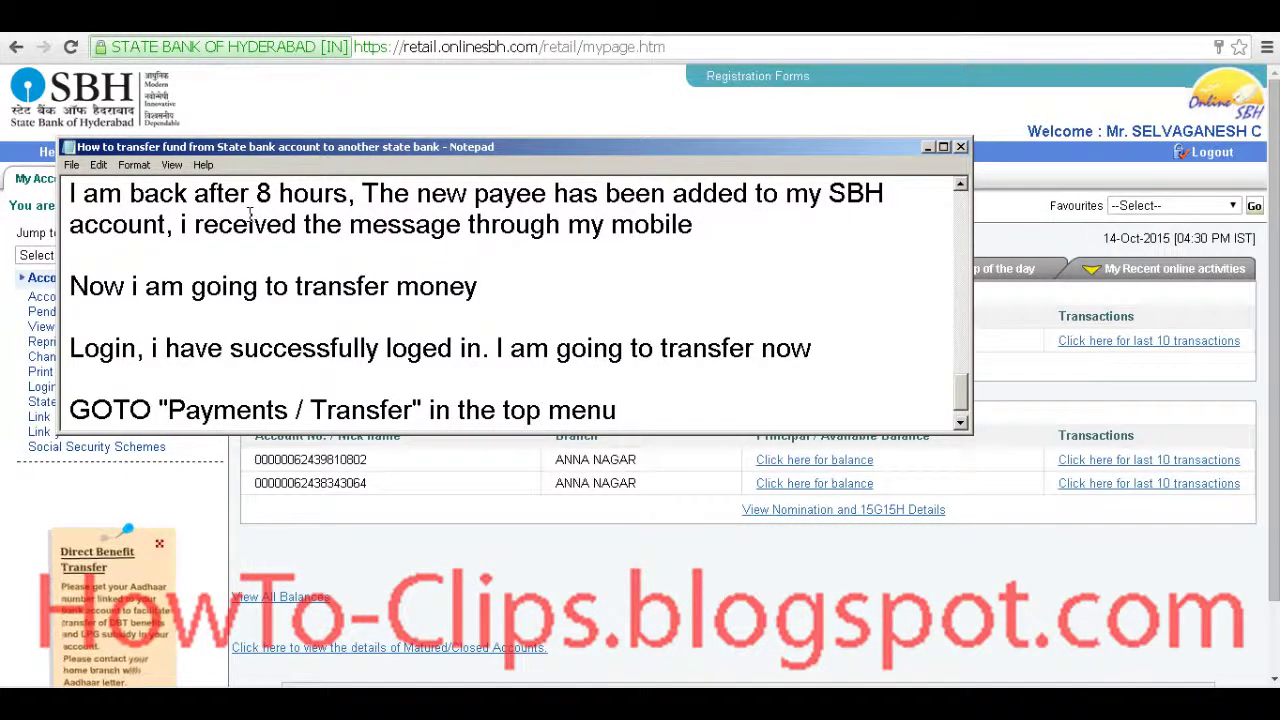
Switch to Chrome, open the Payments/Transfers page and highlight the 'Accounts of Others' link under Within SBH.
key("alt+Tab")
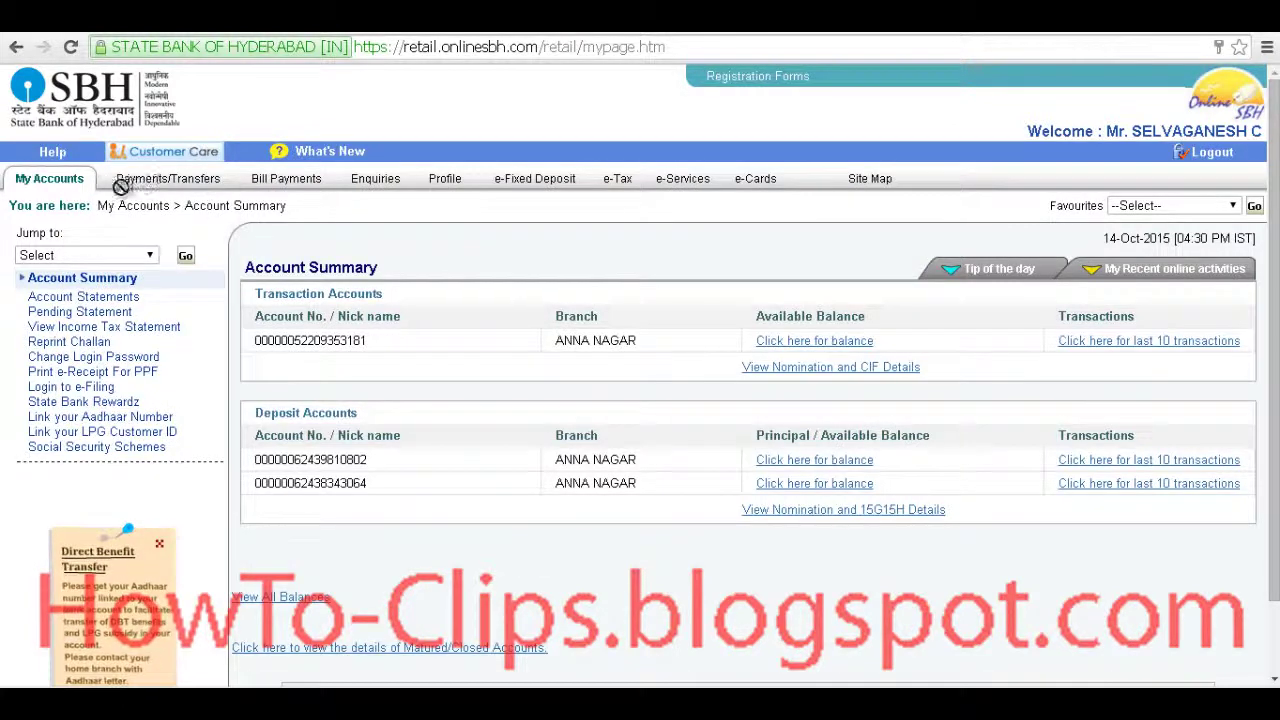
left_click_drag(127, 183, 194, 185)
left_click_drag(112, 179, 203, 183)
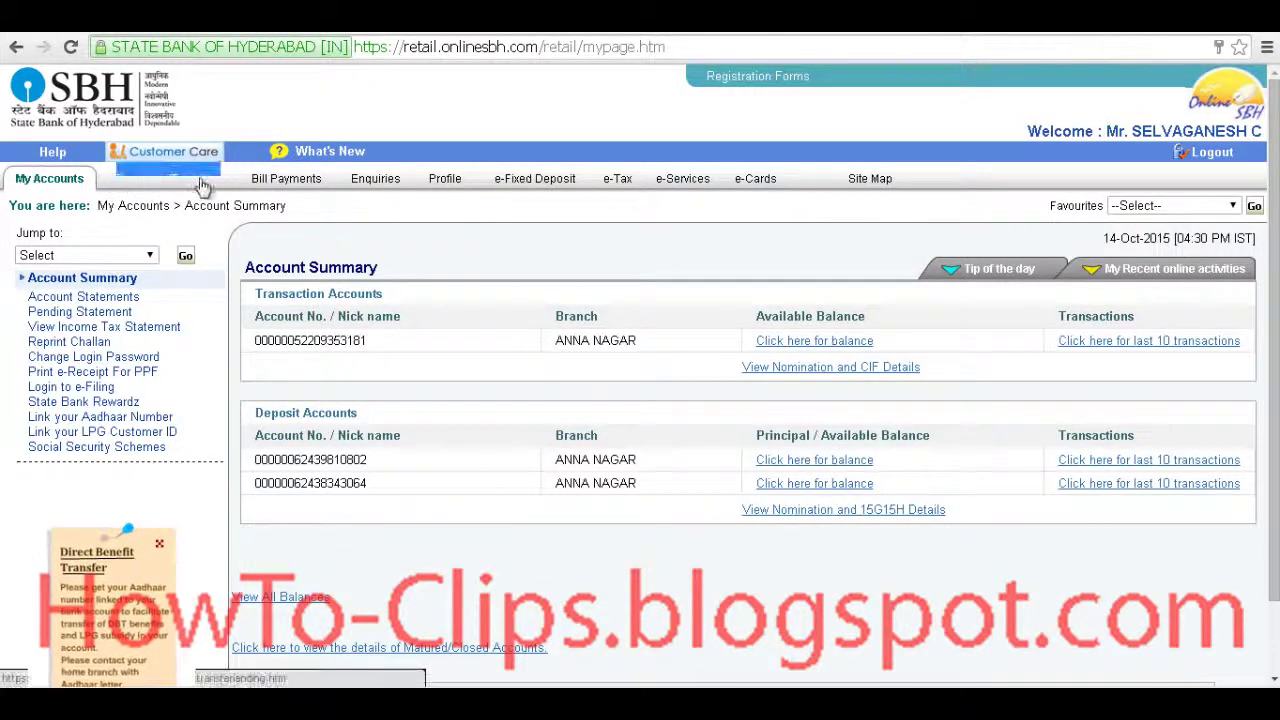
left_click(190, 180)
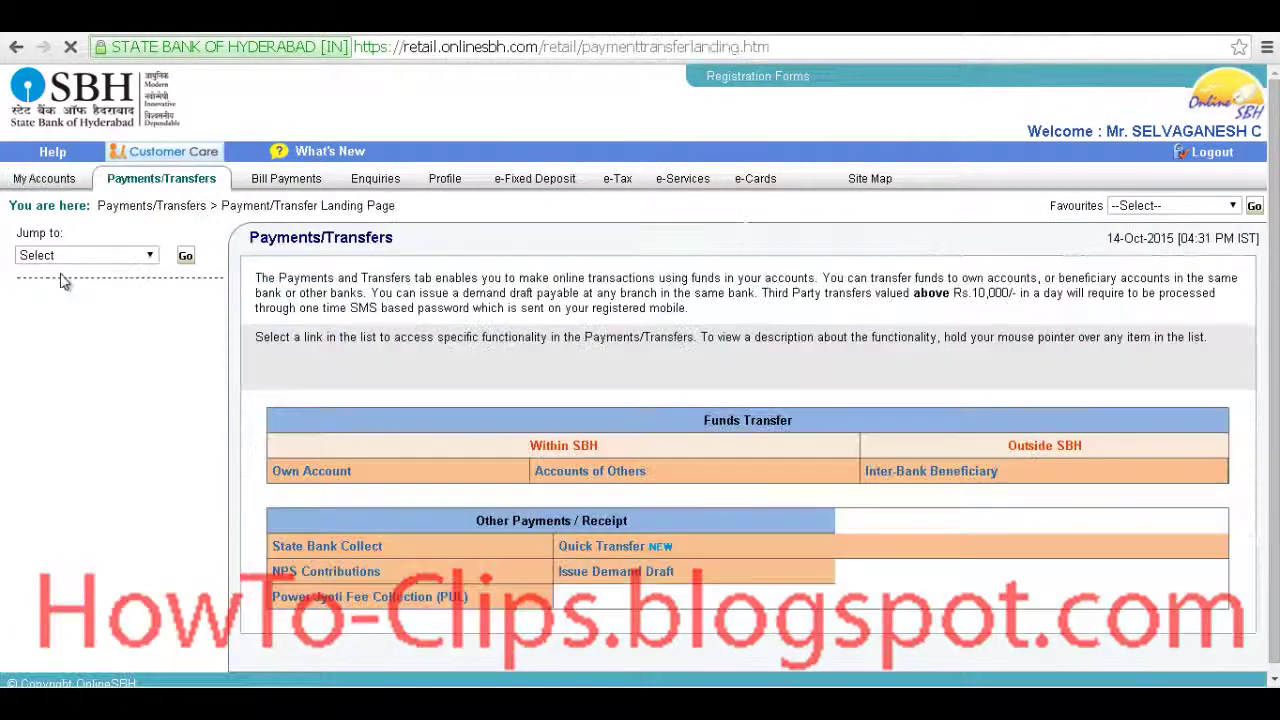
mouse_move(592, 472)
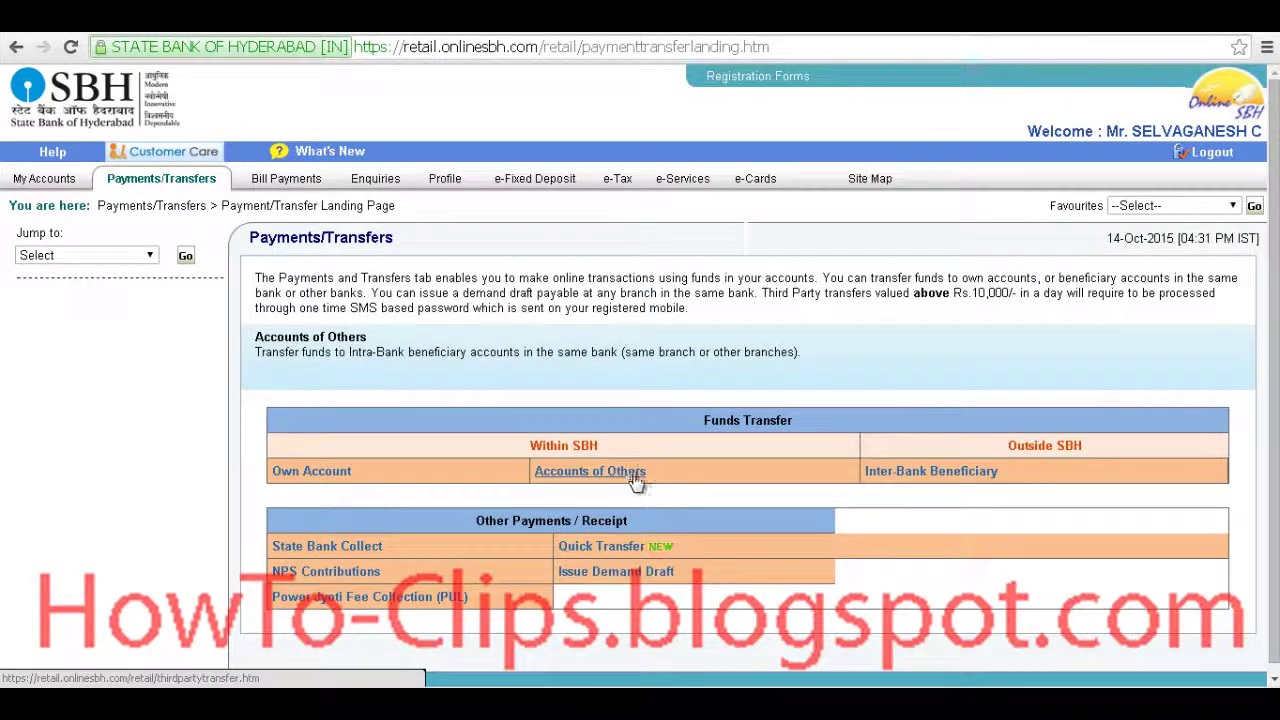
left_click_drag(650, 476, 537, 485)
Switch to Notepad and extend the GOTO paragraph with ', click "Accounts of Others"'.
key("alt+Tab")
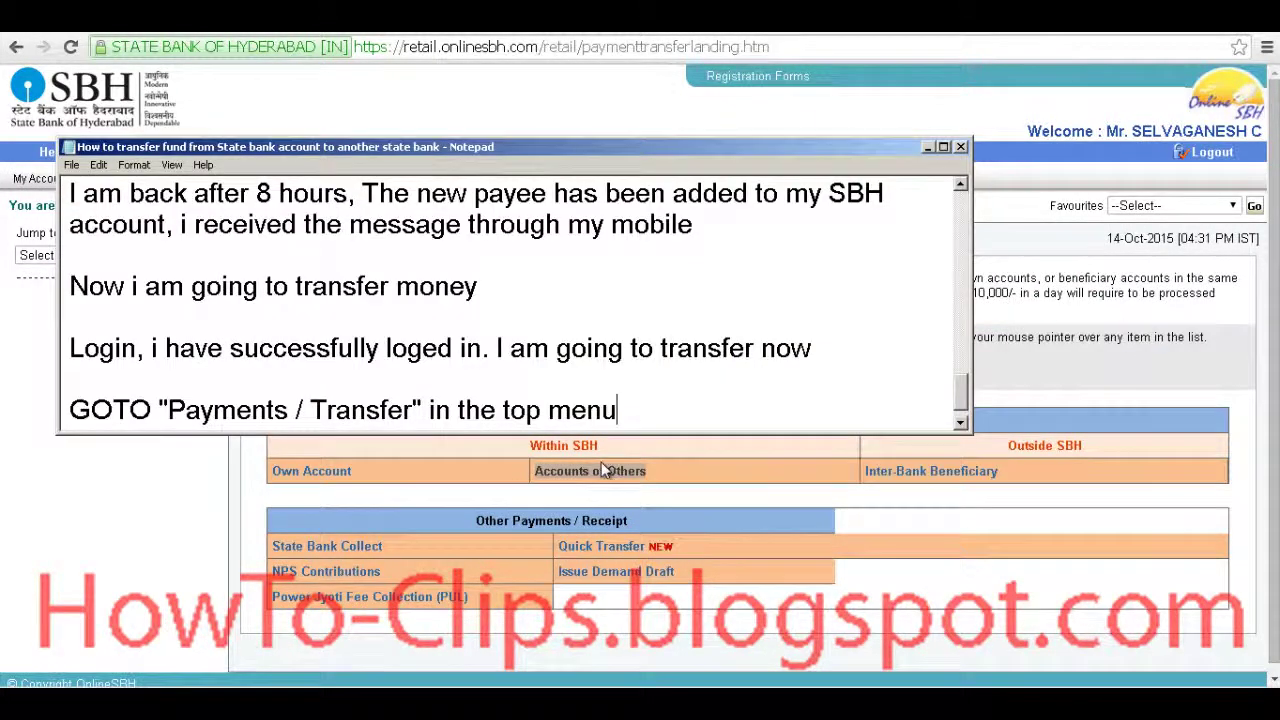
type(", click account")
key("ctrl+shift+Left")
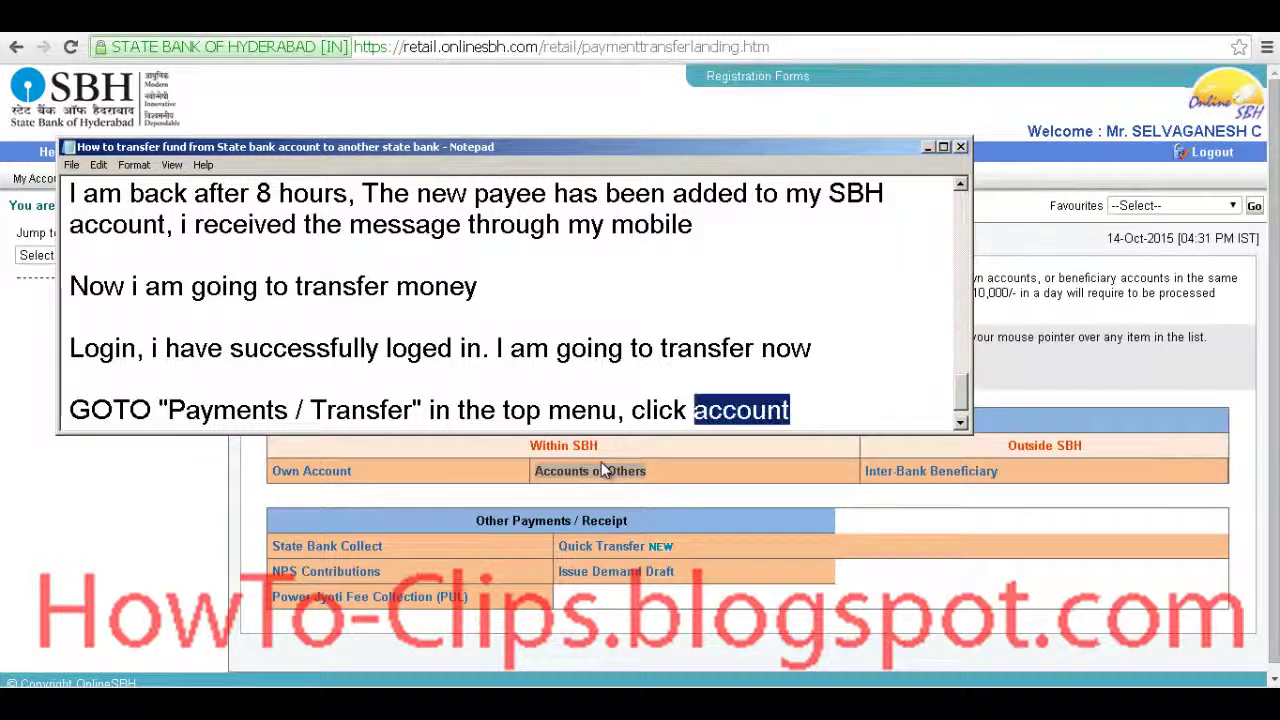
type("Accounts of Others")
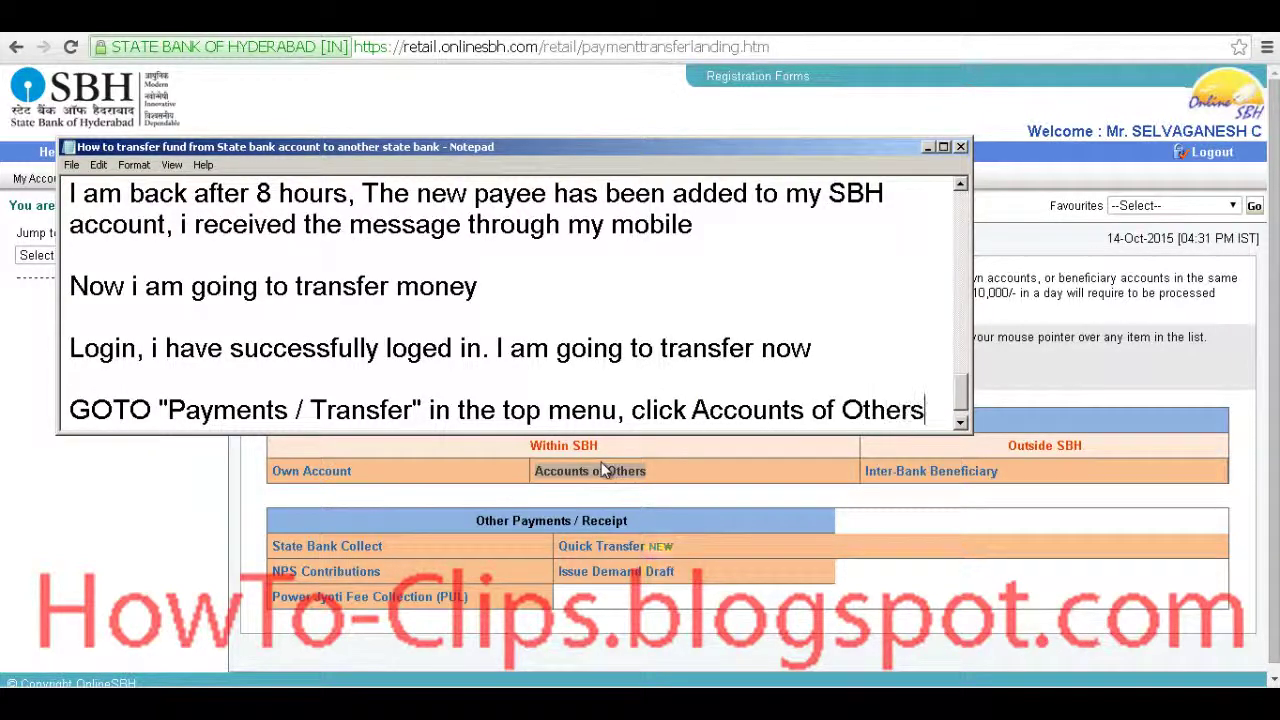
type("\"")
key("ctrl+Left")
key("ctrl+Left")
key("ctrl+Left")
type("\"")
Switch to Chrome and open the Accounts of Others transfer page within SBH.
key("alt+Tab")
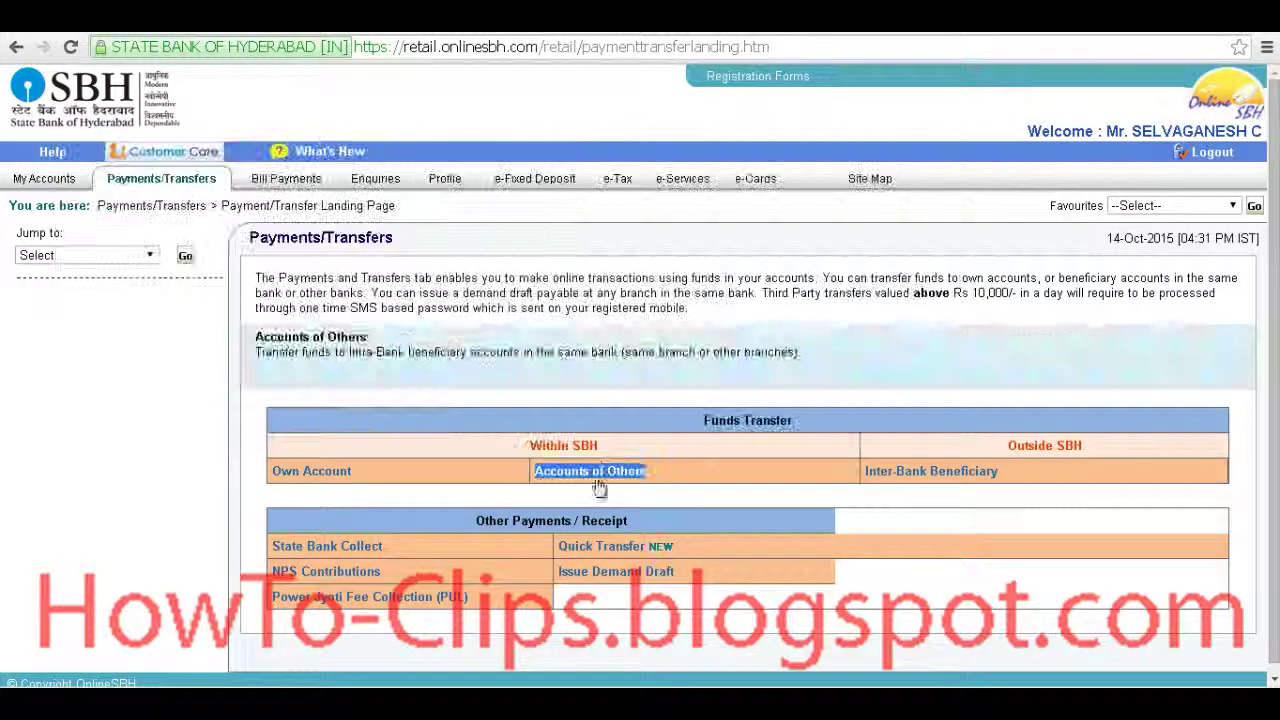
left_click(619, 476)
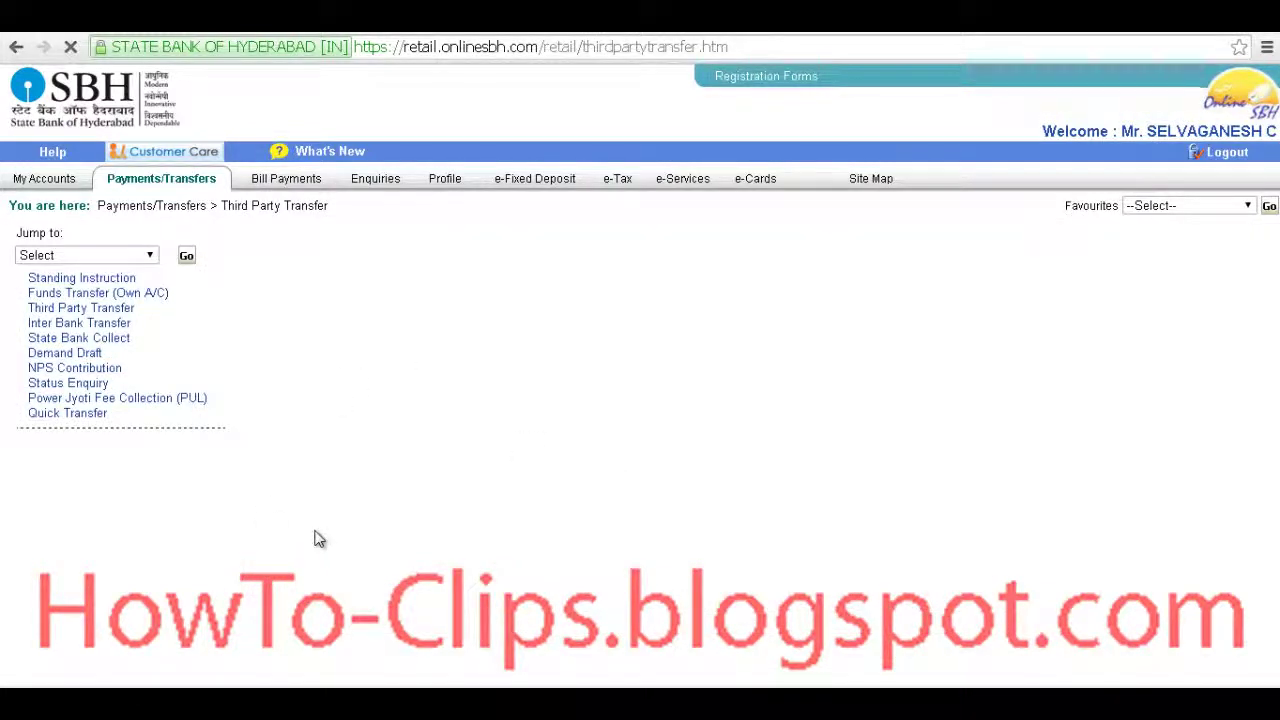
key("alt+Tab")
key("alt+Tab")
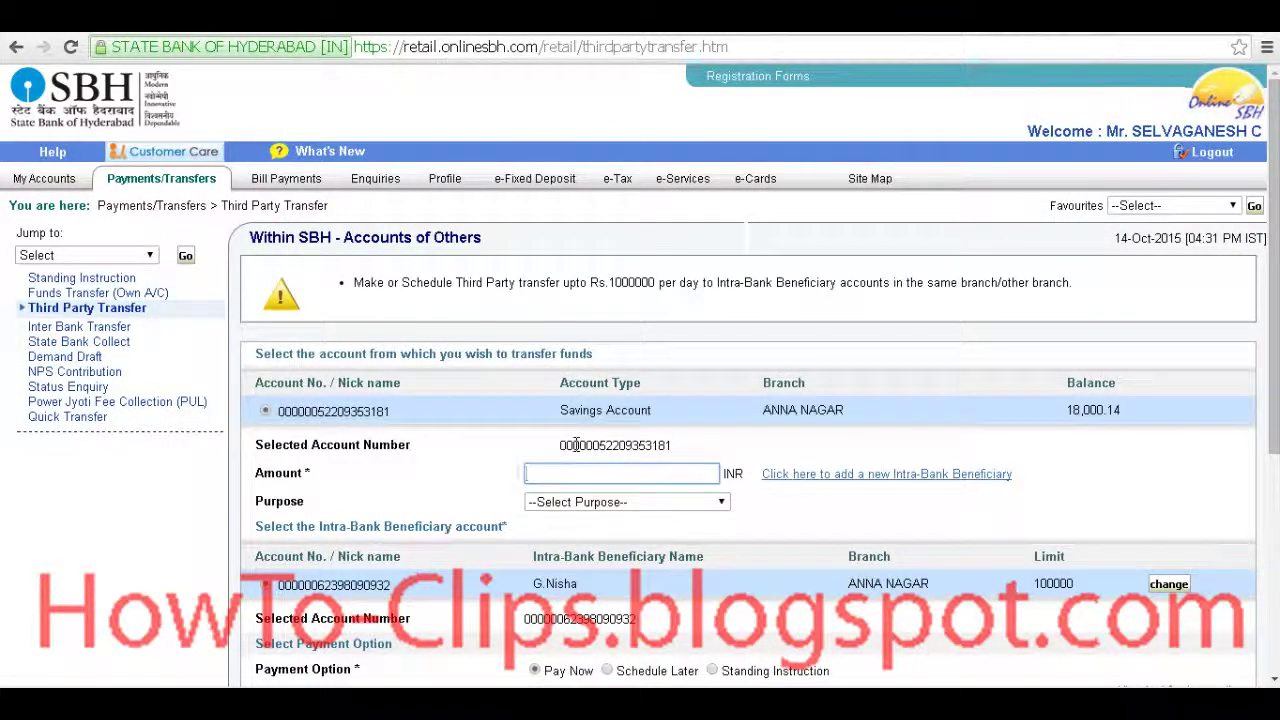
Switch to Notepad and write 'In the amount column enter the amount you wish to transfer' as a new paragraph, checking the Amount field in Chrome.
key("alt+Tab")
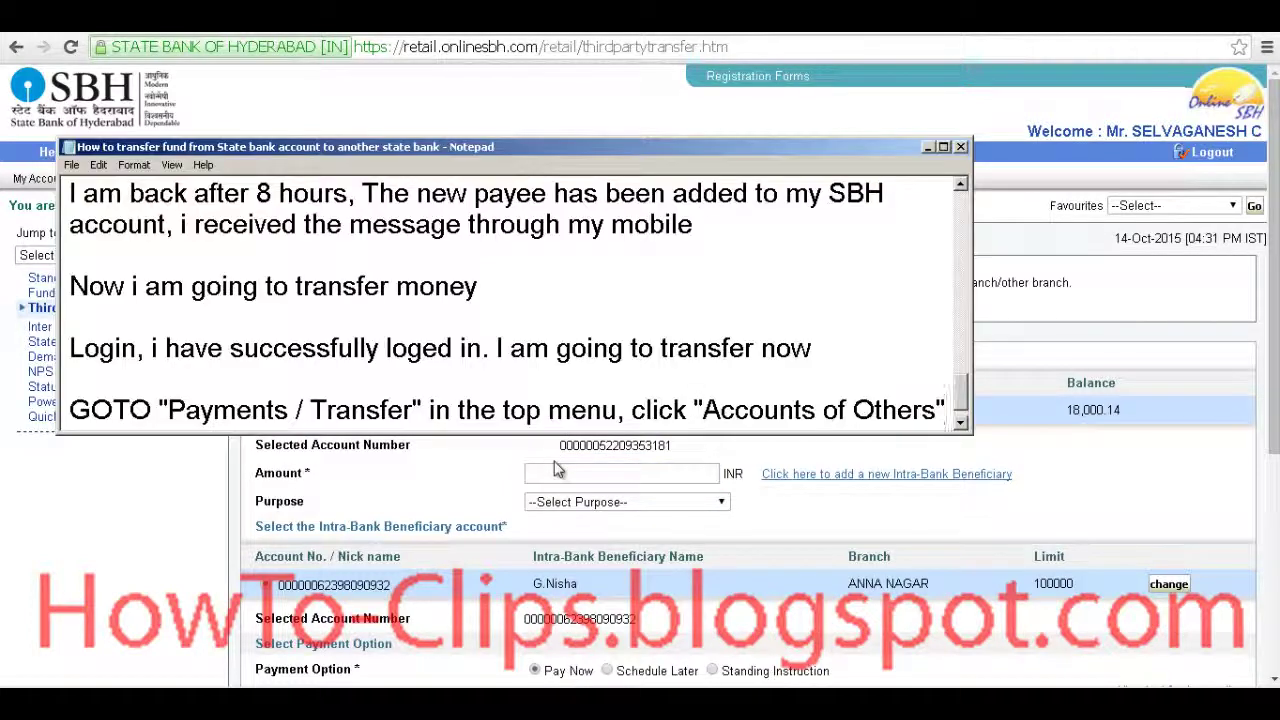
key("Return")
key("Return")
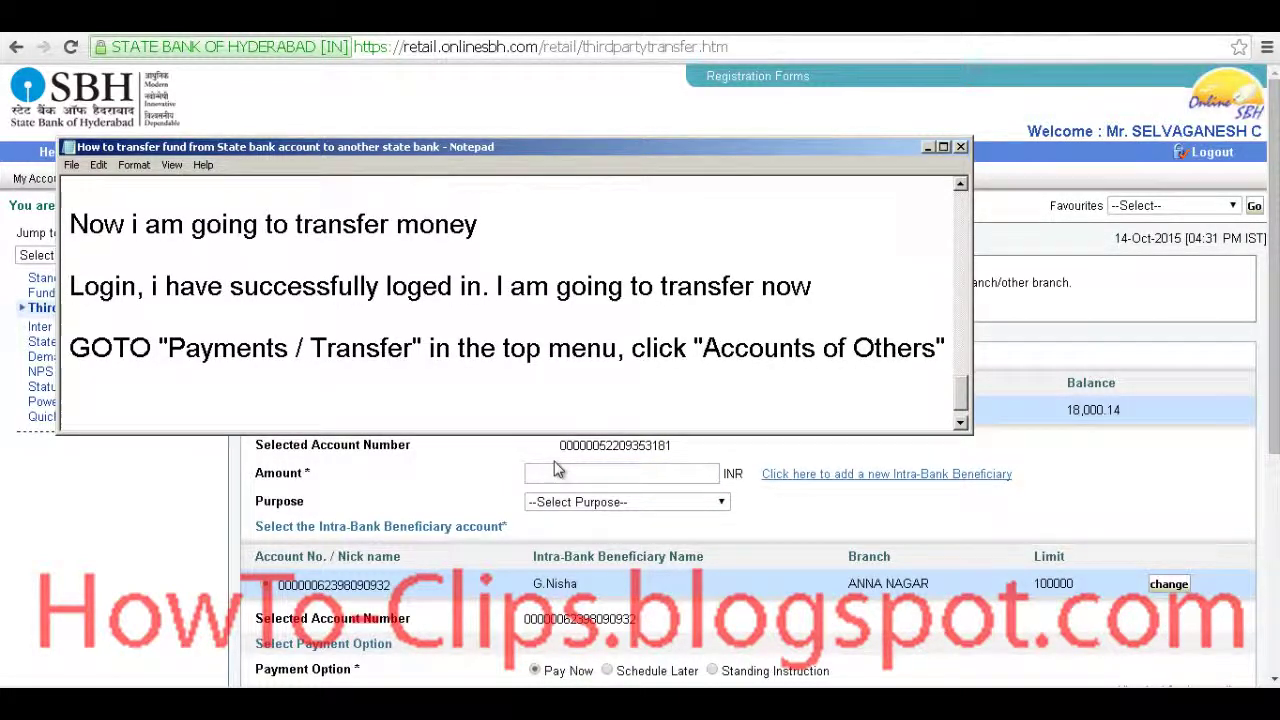
key("alt+Tab")
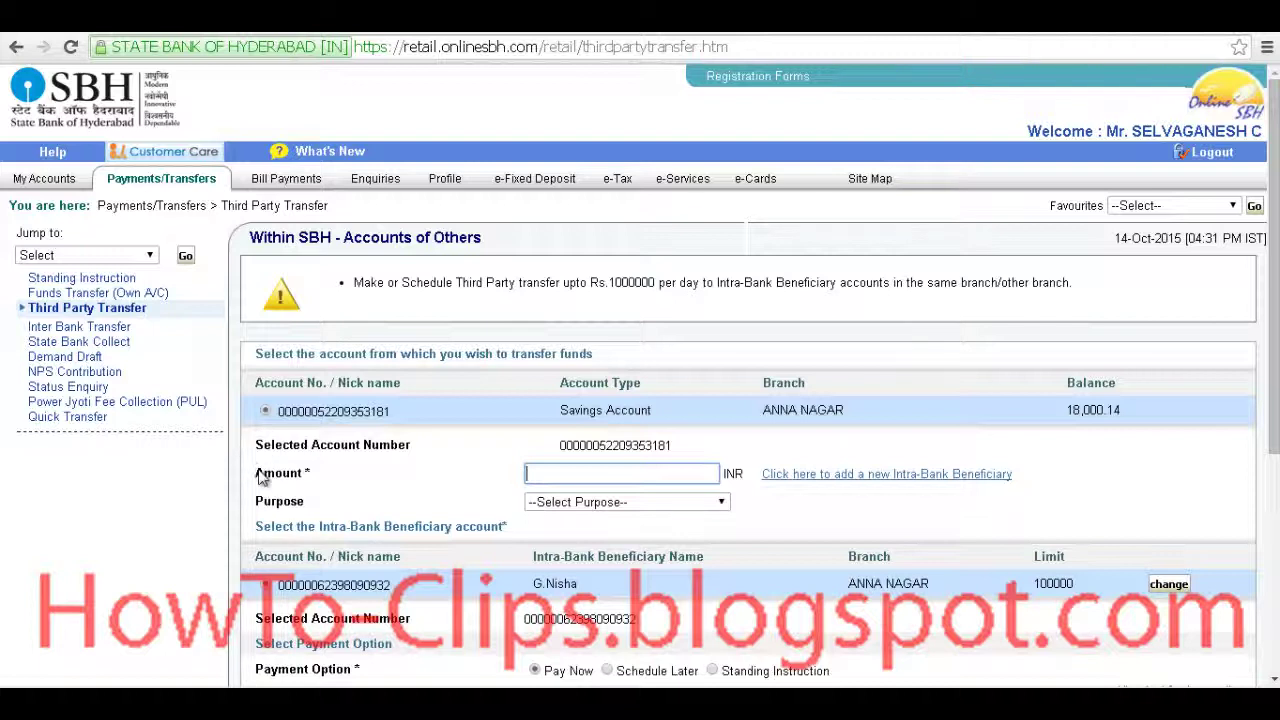
key("alt+Tab")
type("In the am")
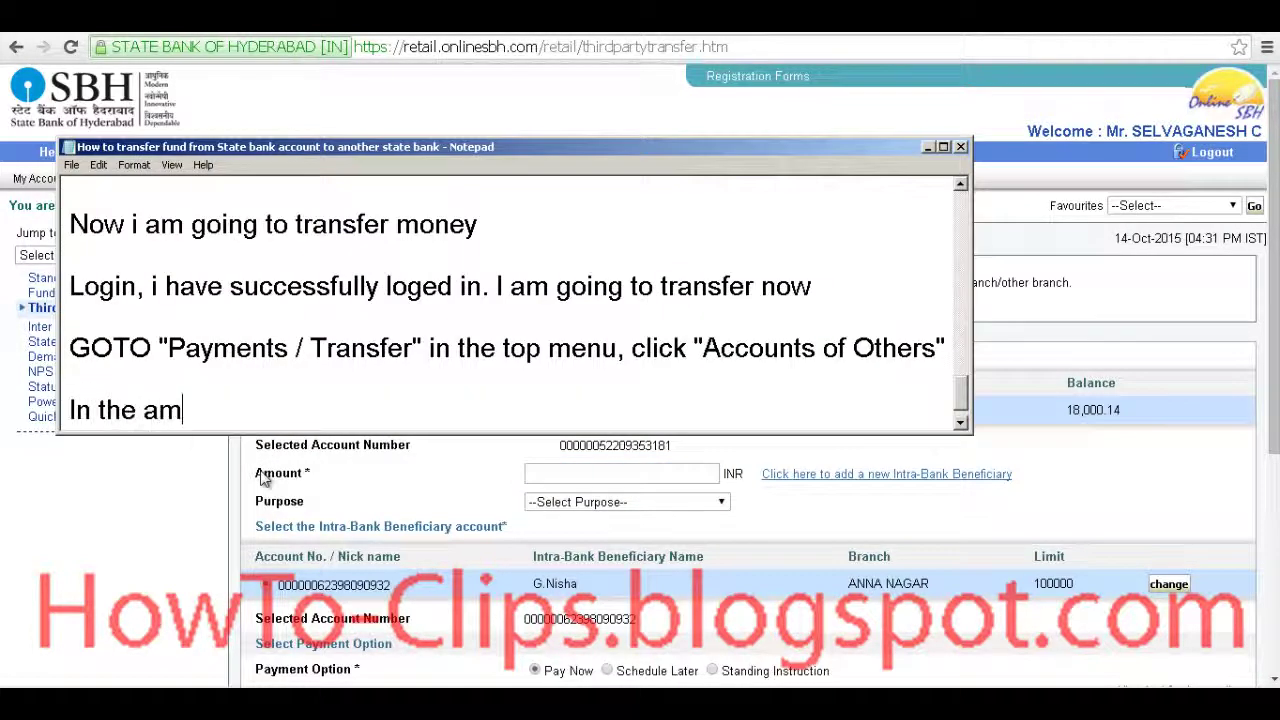
type("ount column")
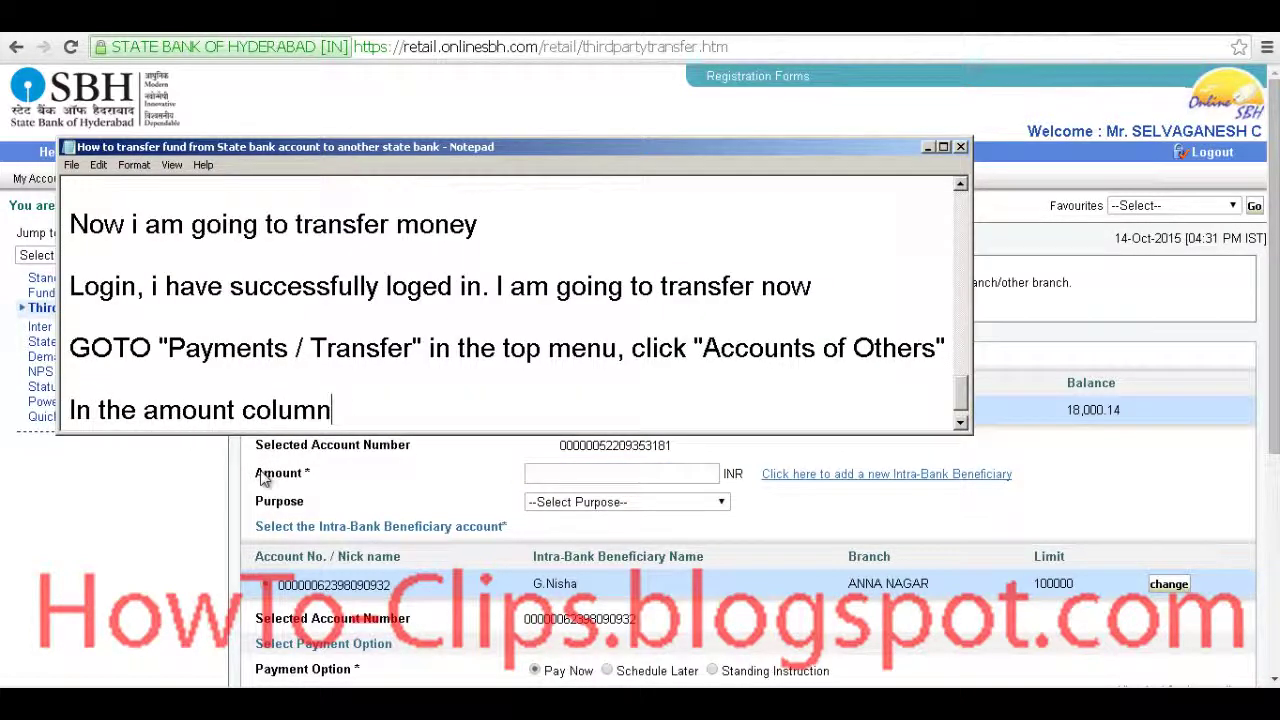
type(" enter the amount ")
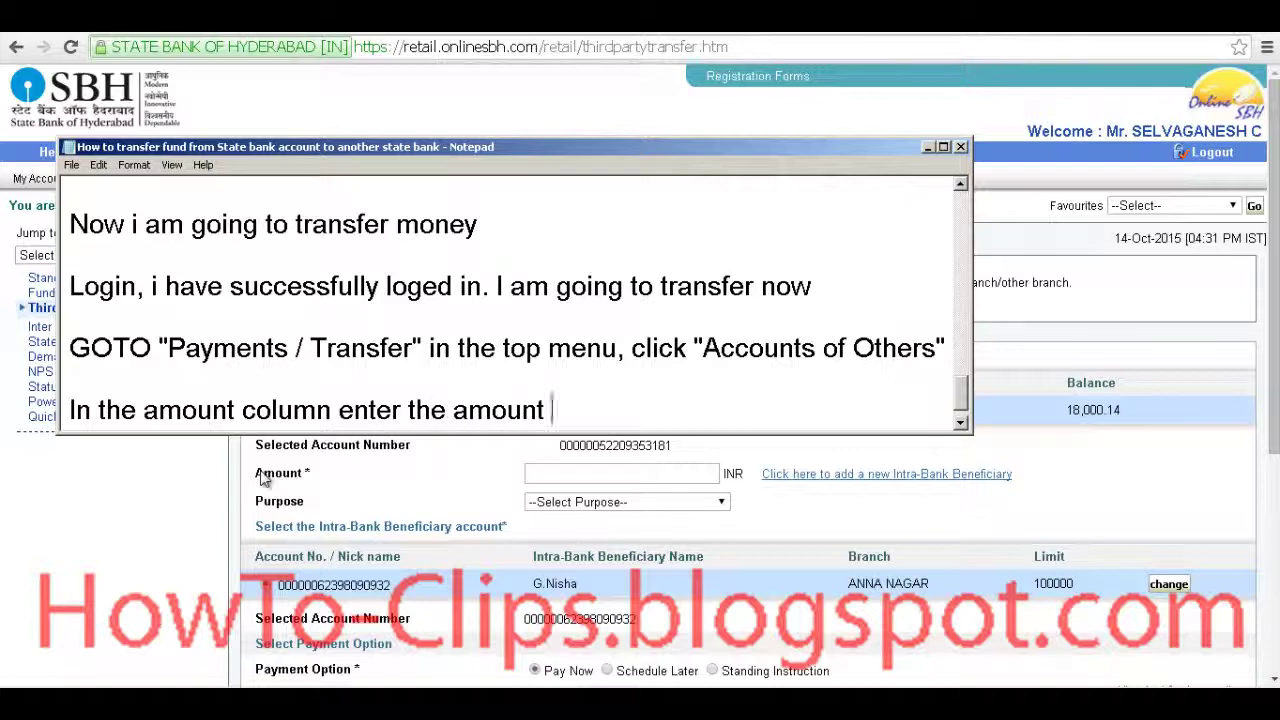
type("you wish to transfer")
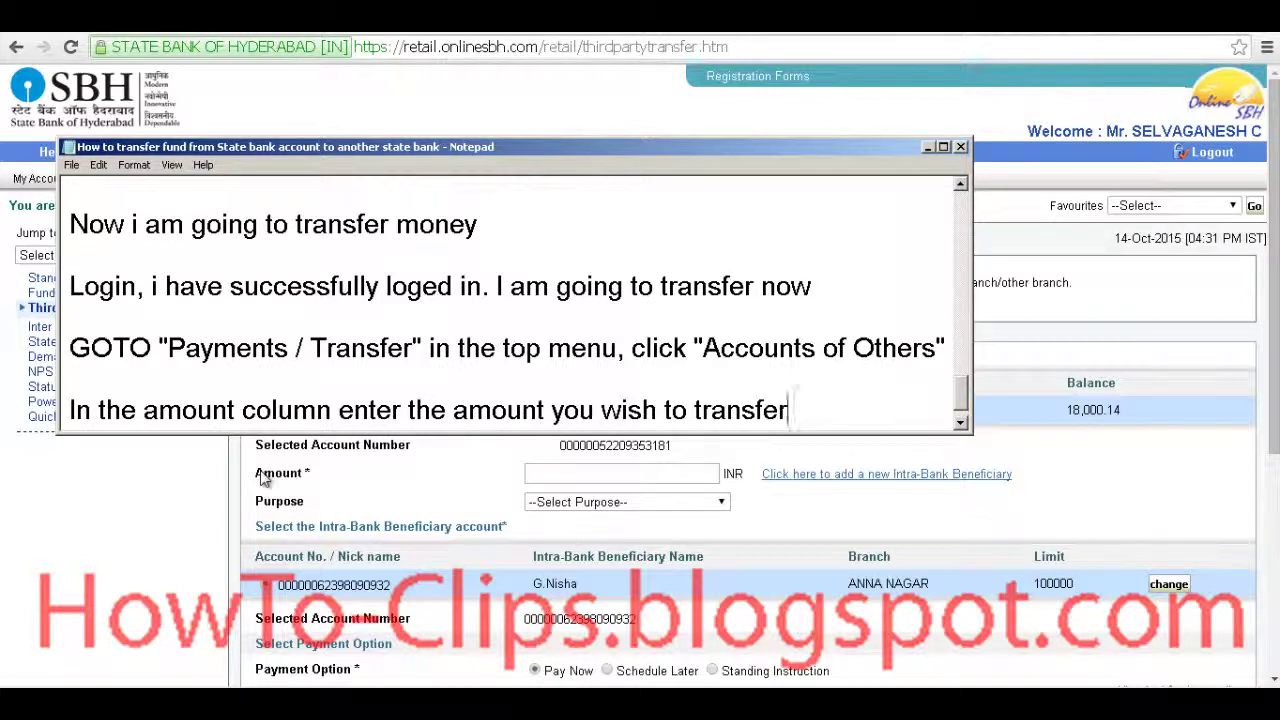
On the OnlineSBH transfer form, enter 17000 INR as the amount and choose Deposit / Investment as the purpose.
left_click(263, 478)
left_click(538, 476)
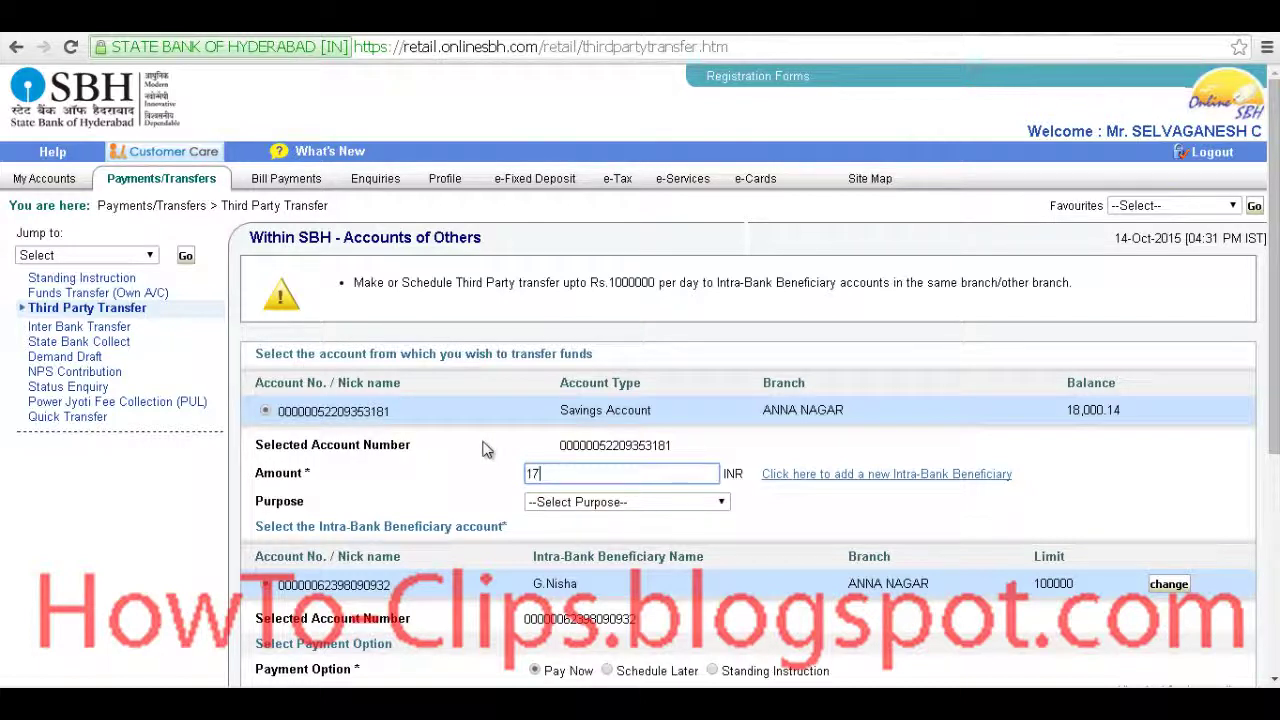
type("17000")
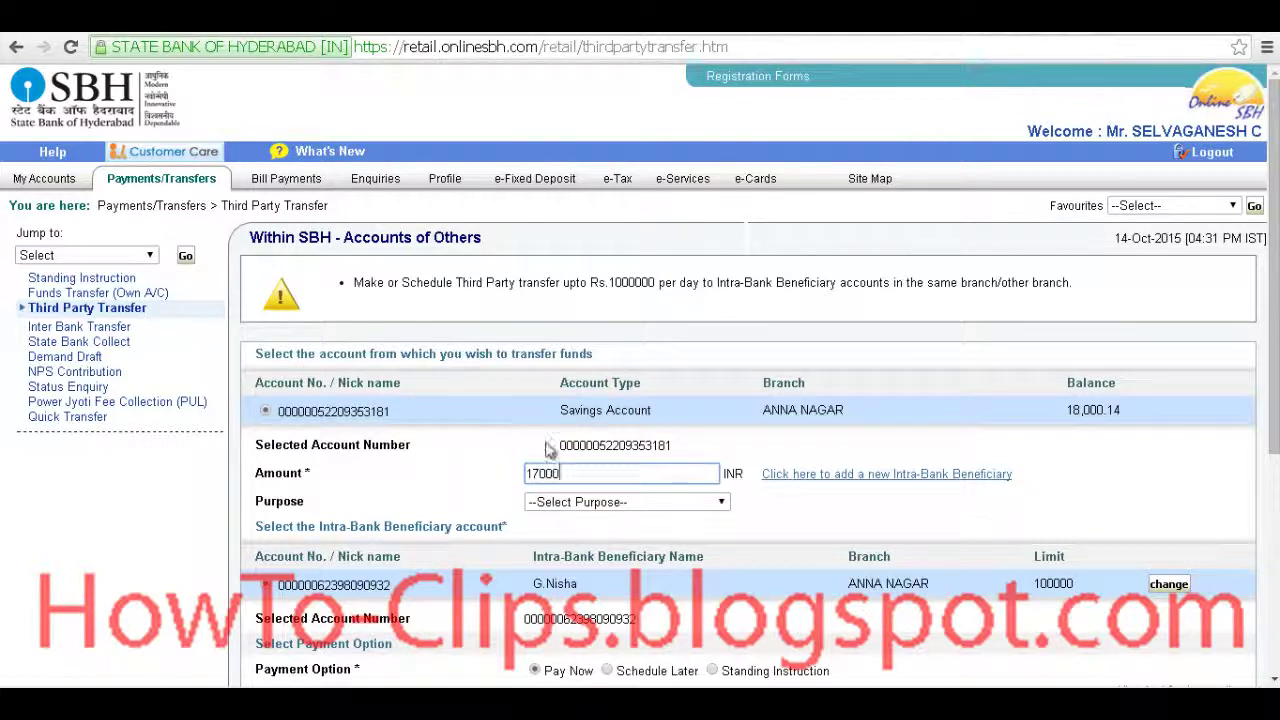
left_click(579, 503)
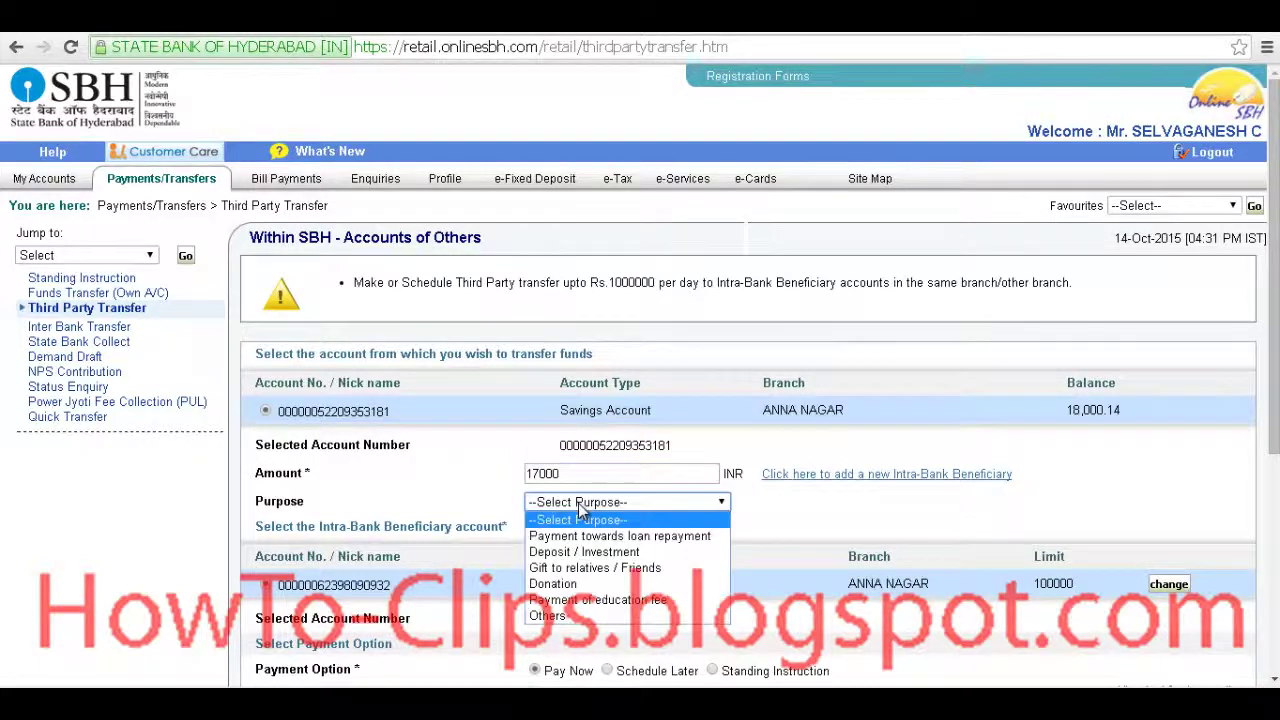
left_click(573, 553)
scroll(289, 557, "down", 2)
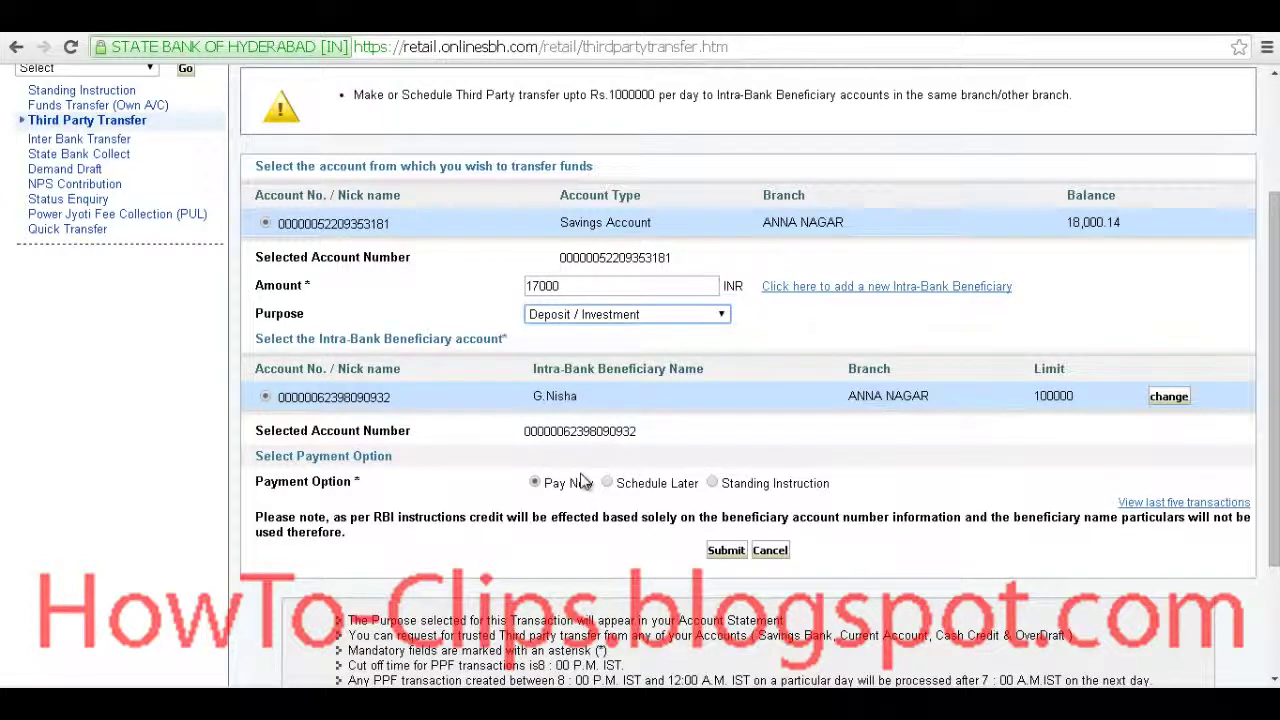
Switch to Notepad and extend the amount paragraph with ' and click "Submit" button at the bottom'.
key("alt+Tab")
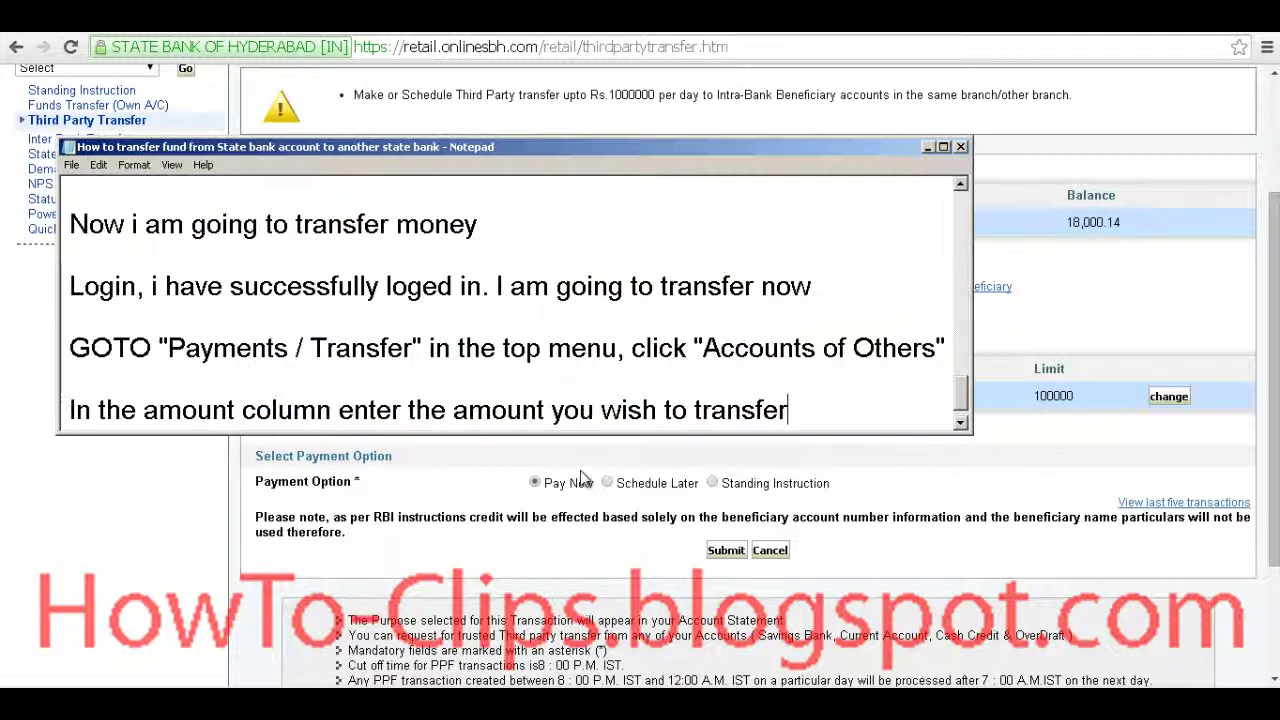
left_click(540, 22)
type("as")
key("Return")
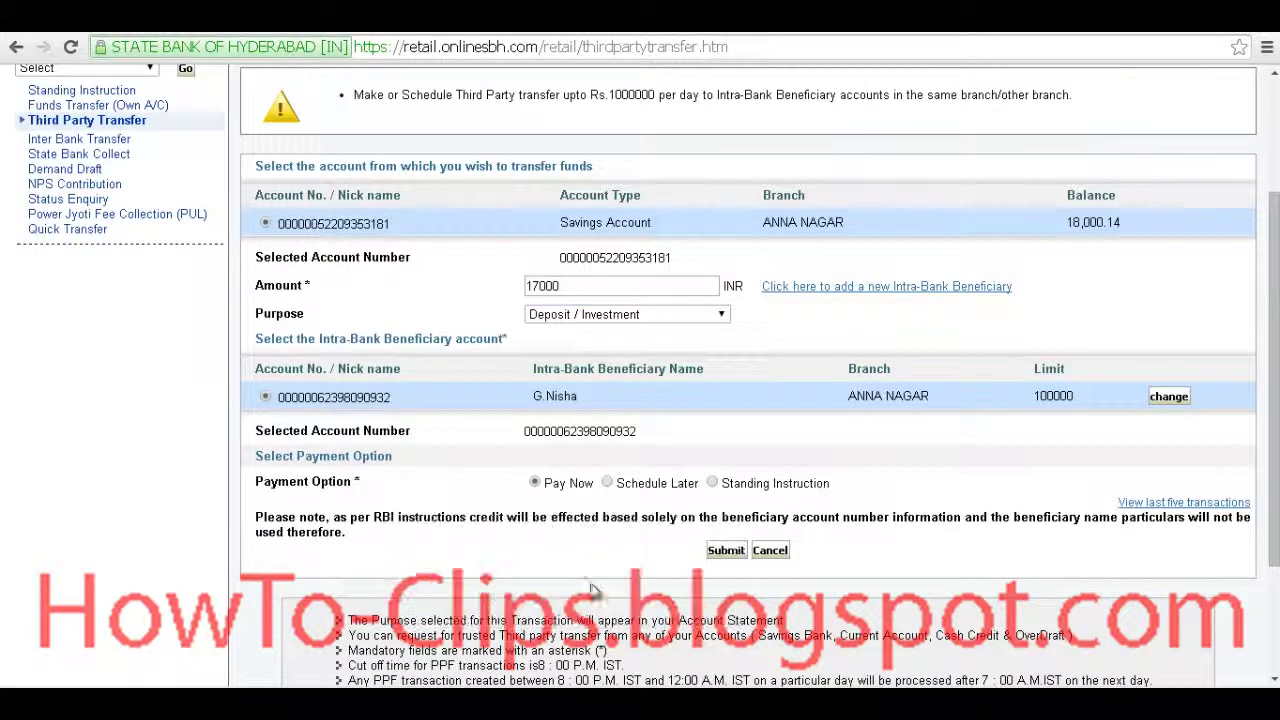
key("alt+Tab")
type("and ")
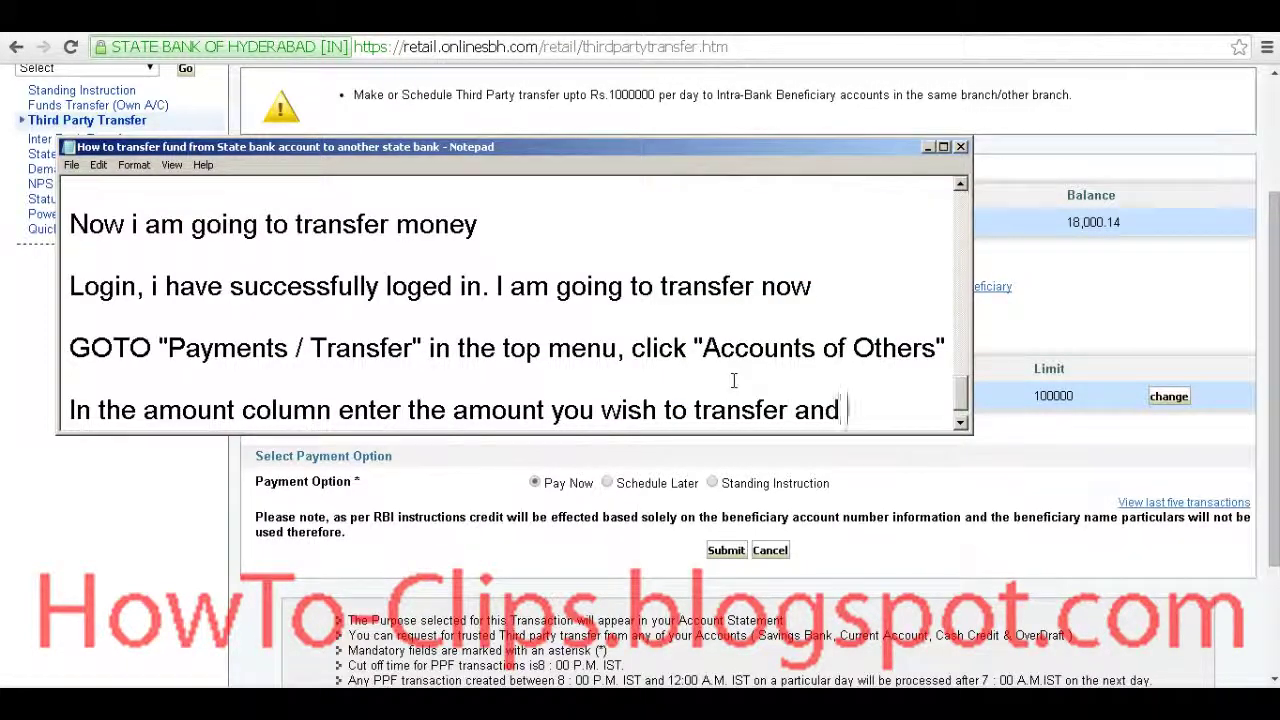
type("click \"Su")
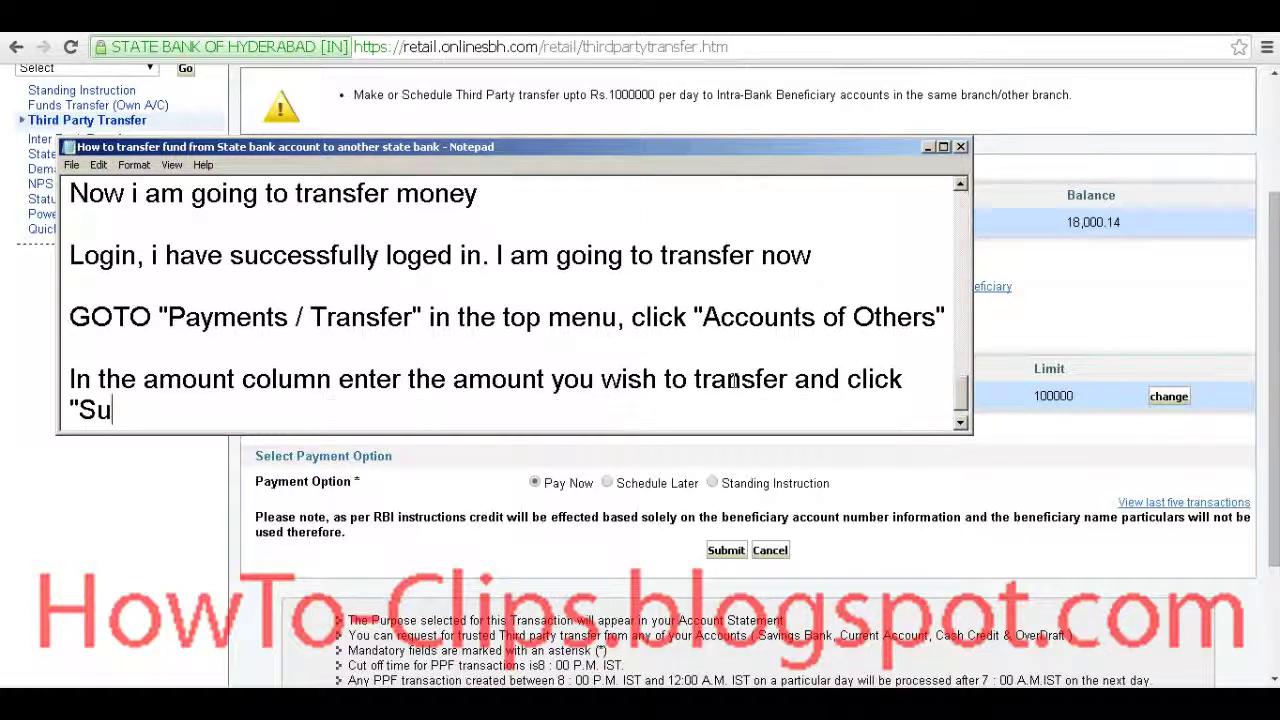
type("bmit\" but")
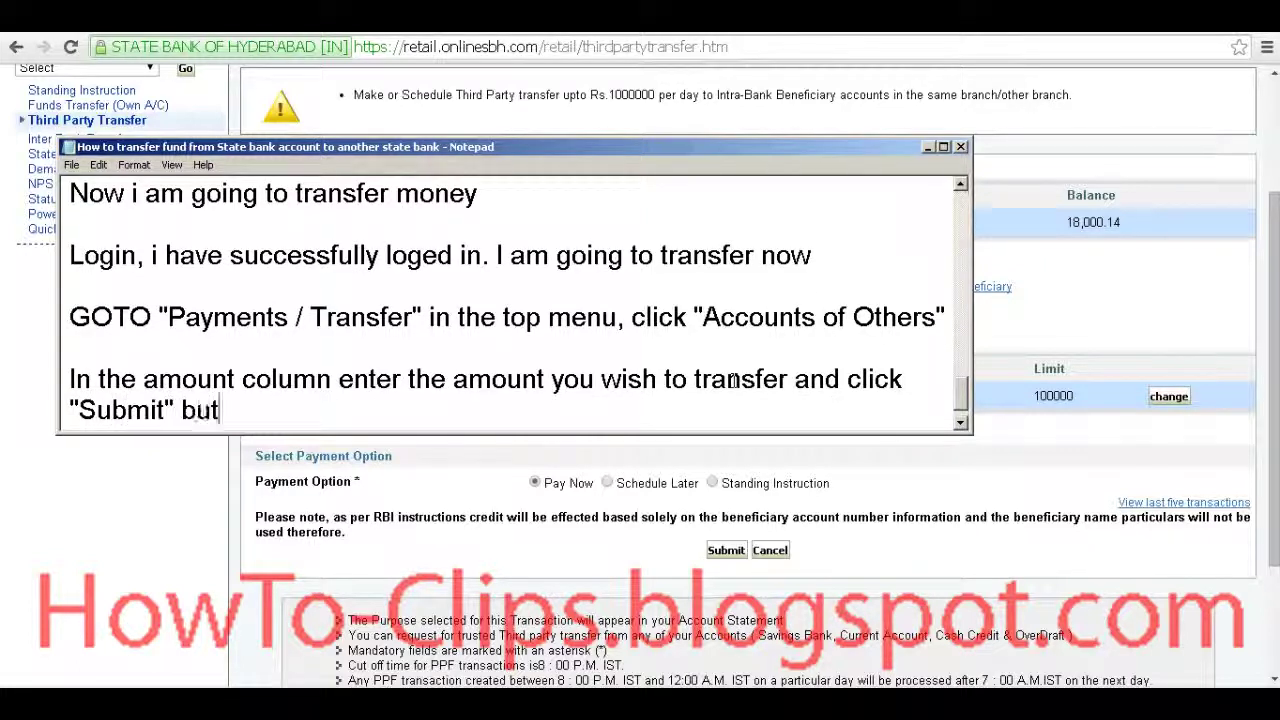
type("ton at the bottom")
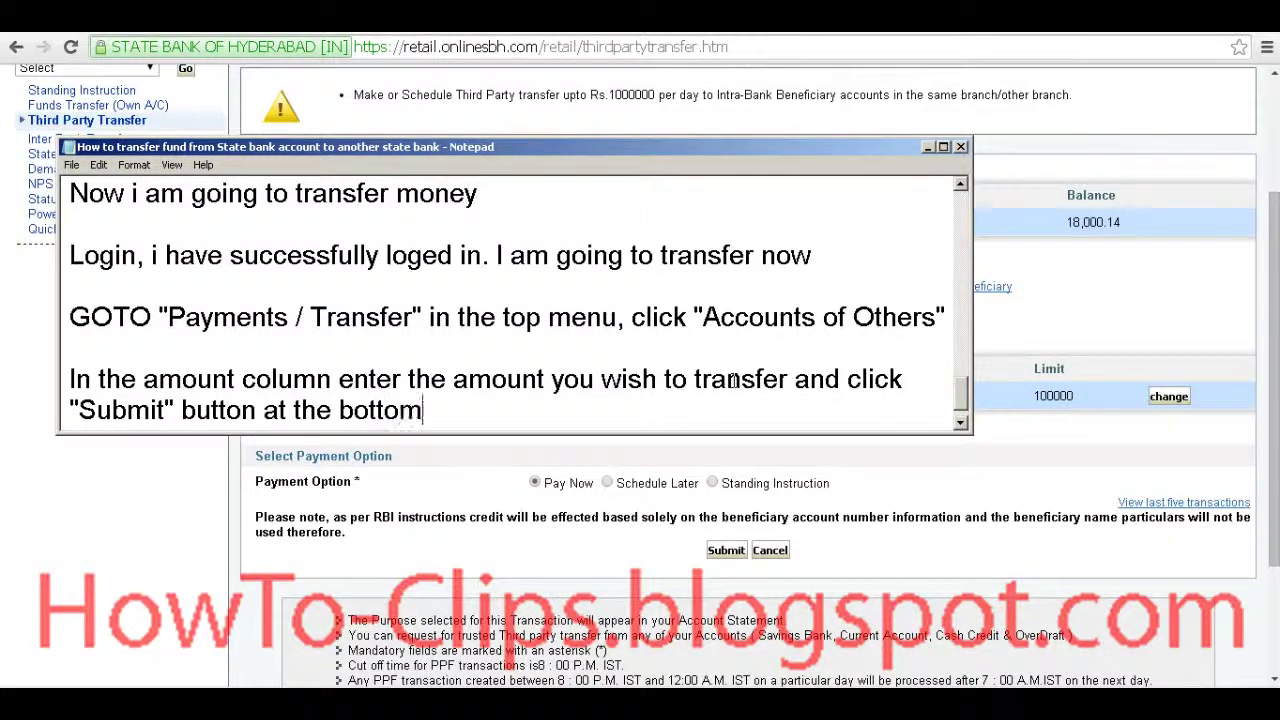
Return to the OnlineSBH page in Chrome and submit the third-party transfer form.
left_click(966, 566)
left_click(726, 550)
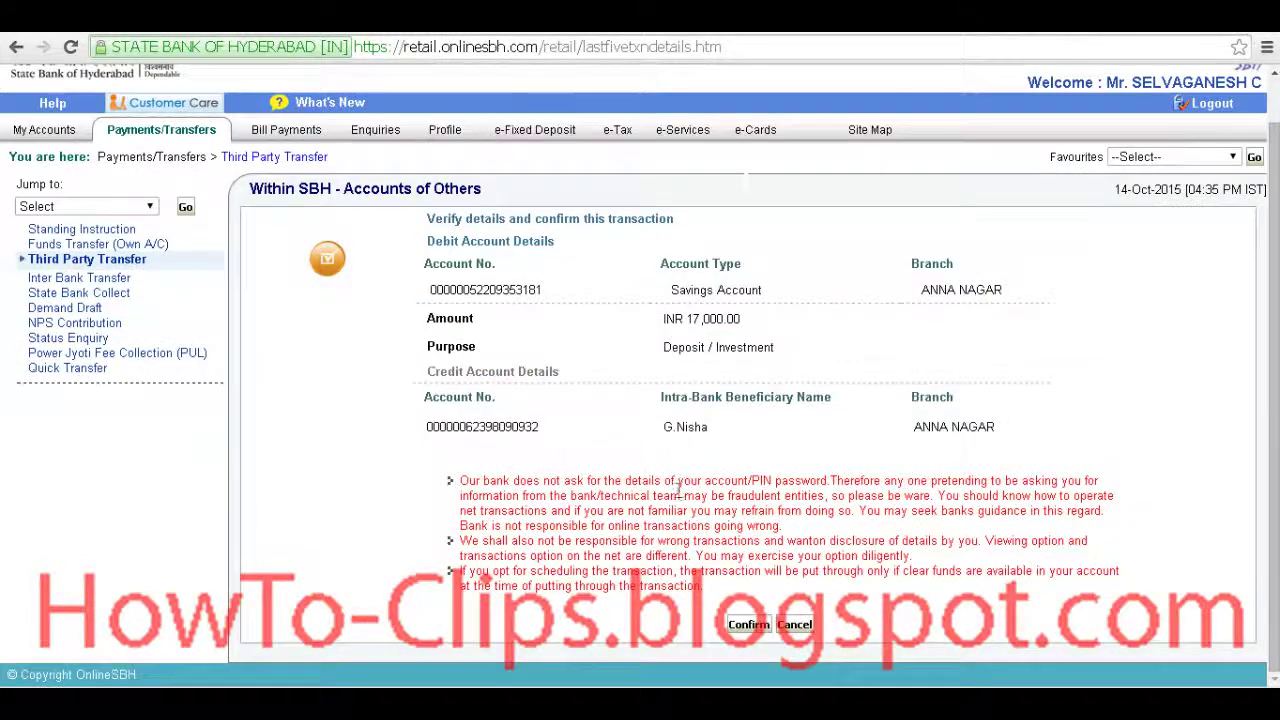
Switch to Notepad and write 'Conform the details displayed' as a new paragraph.
key("alt+Tab")
key("alt+Tab")
key("Return")
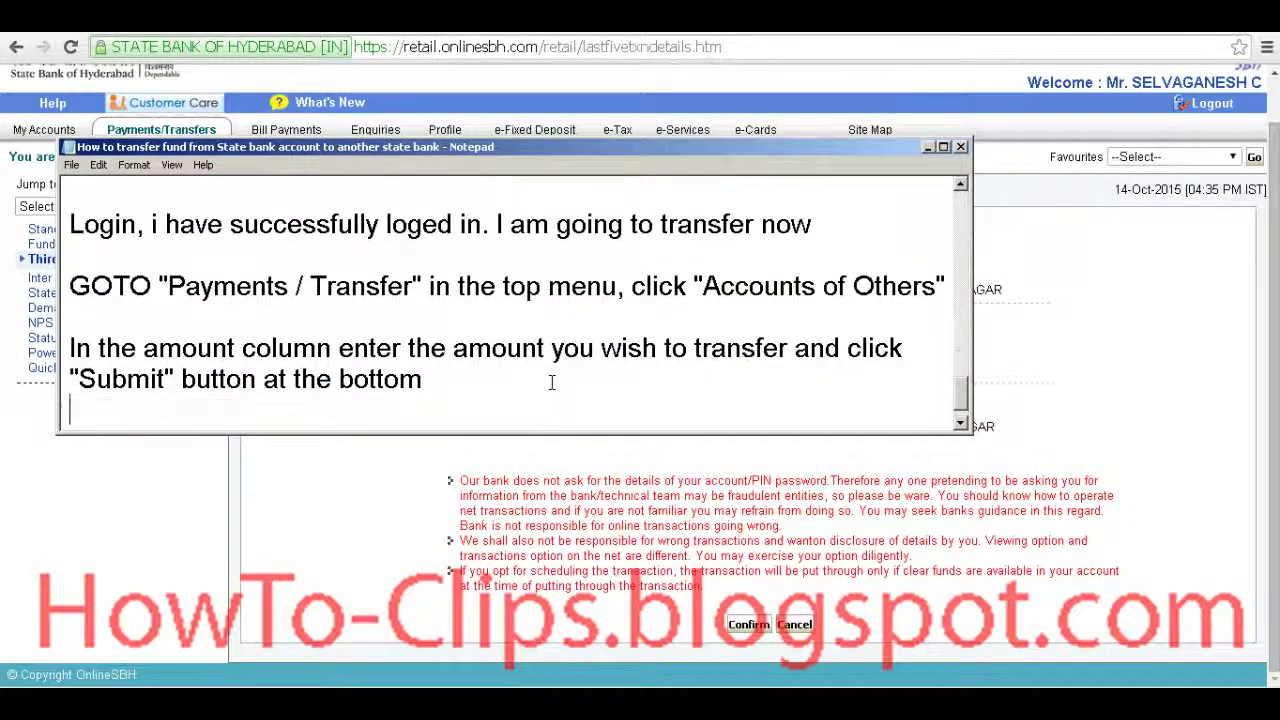
key("Return")
type("Con")
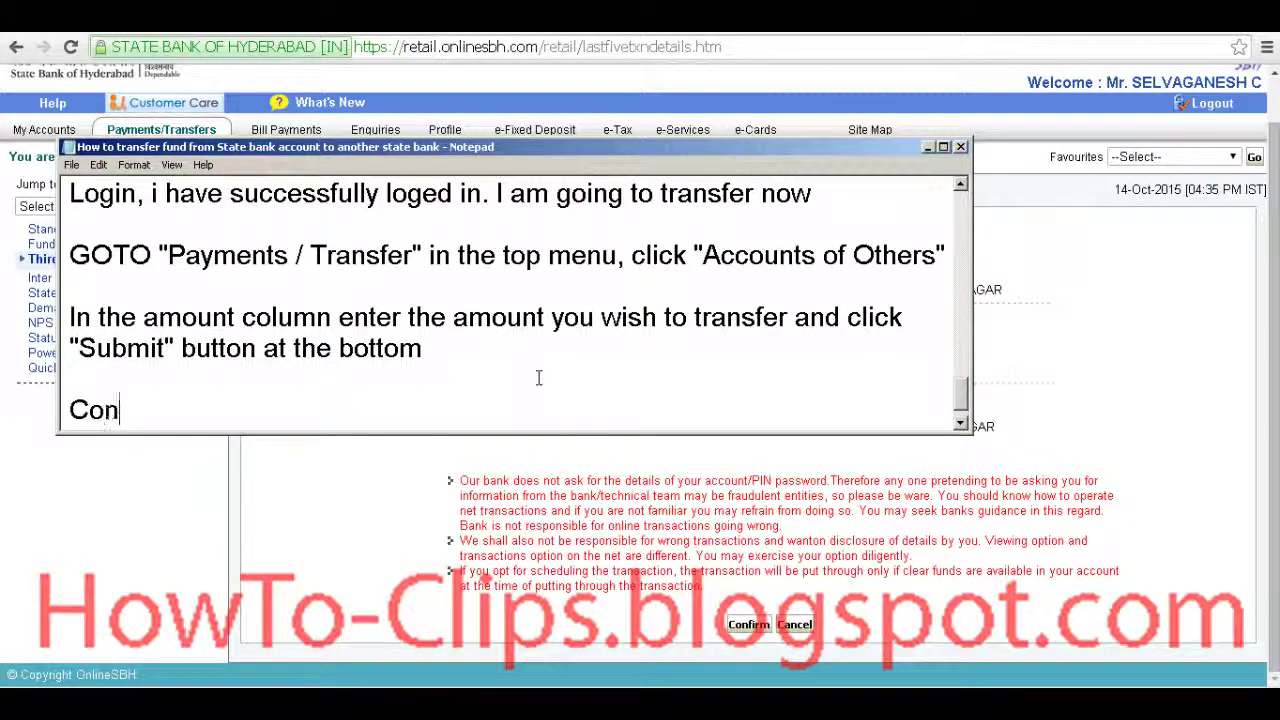
type("form the details ")
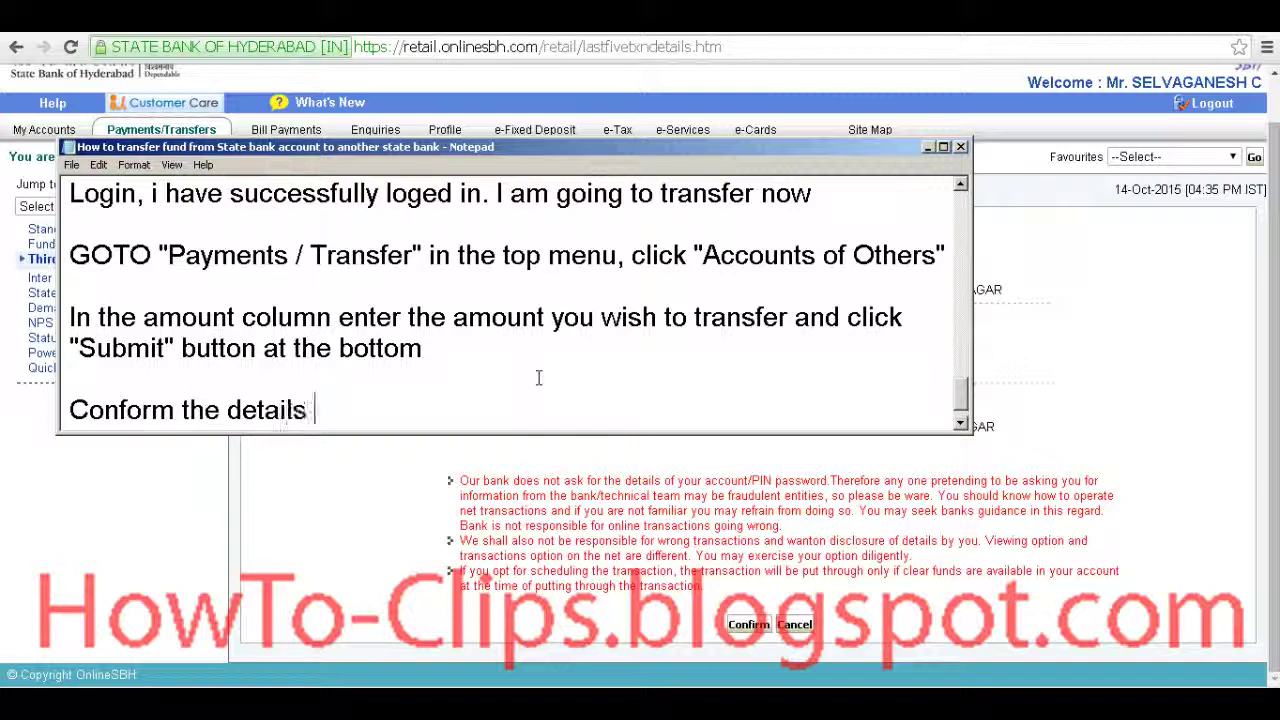
type("displayed")
Switch to Chrome, check the debit account number and beneficiary branch, and confirm the transaction.
key("alt+Tab")
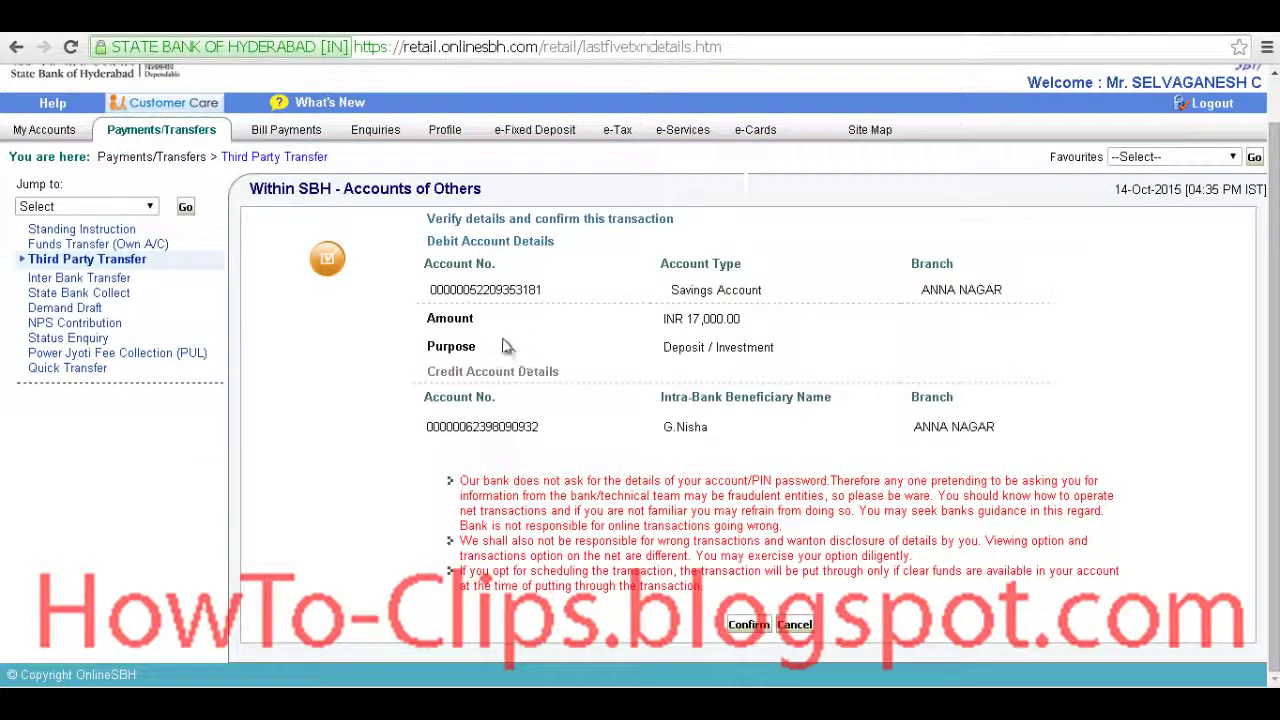
double_click(485, 290)
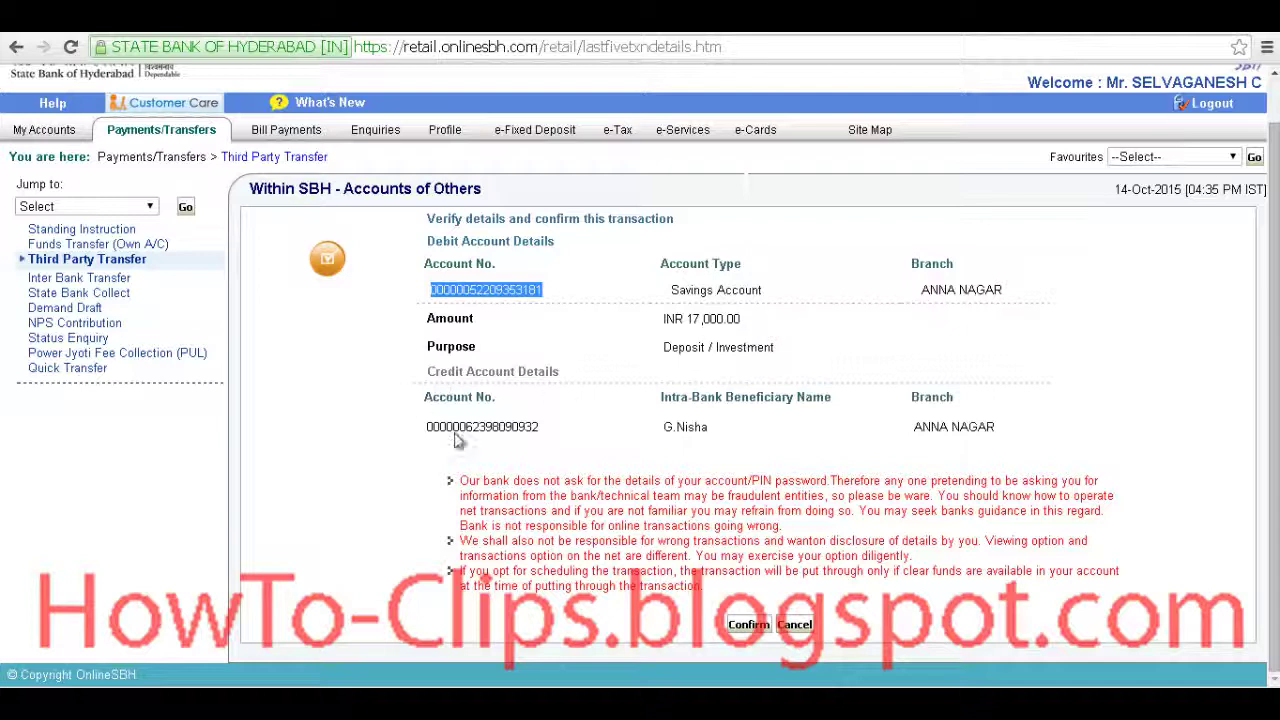
left_click(944, 432)
double_click(944, 432)
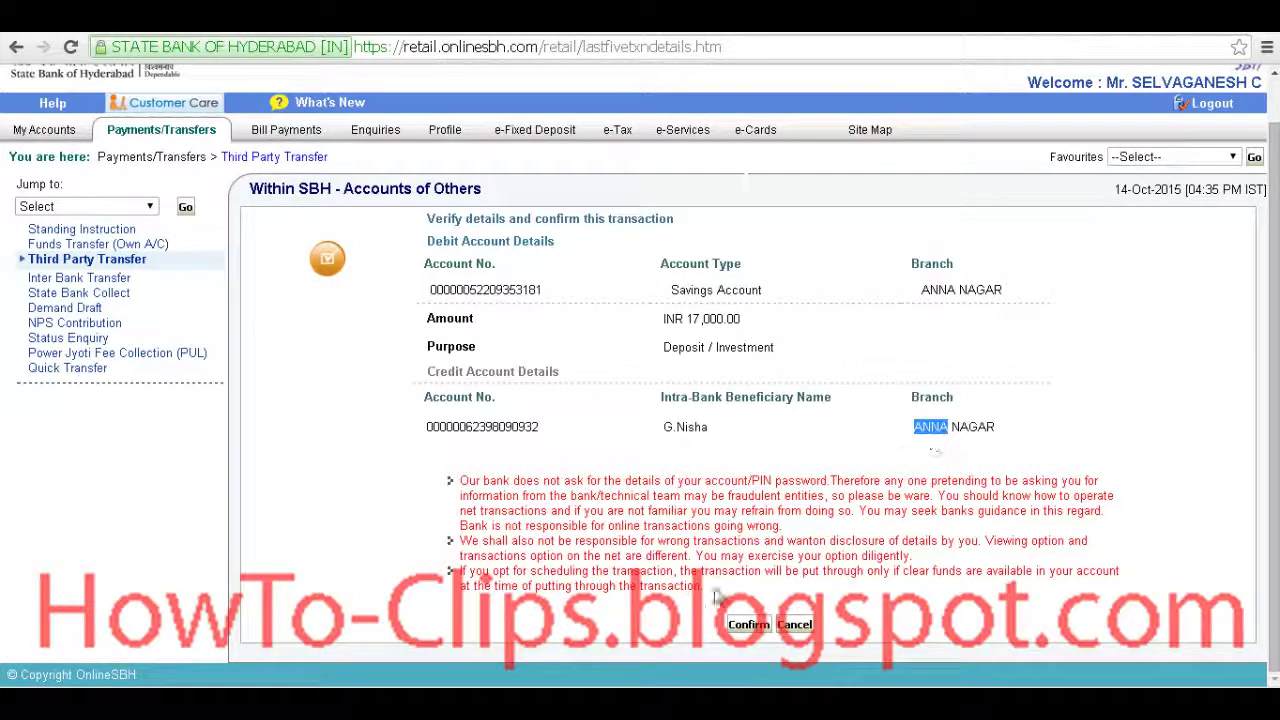
left_click(748, 624)
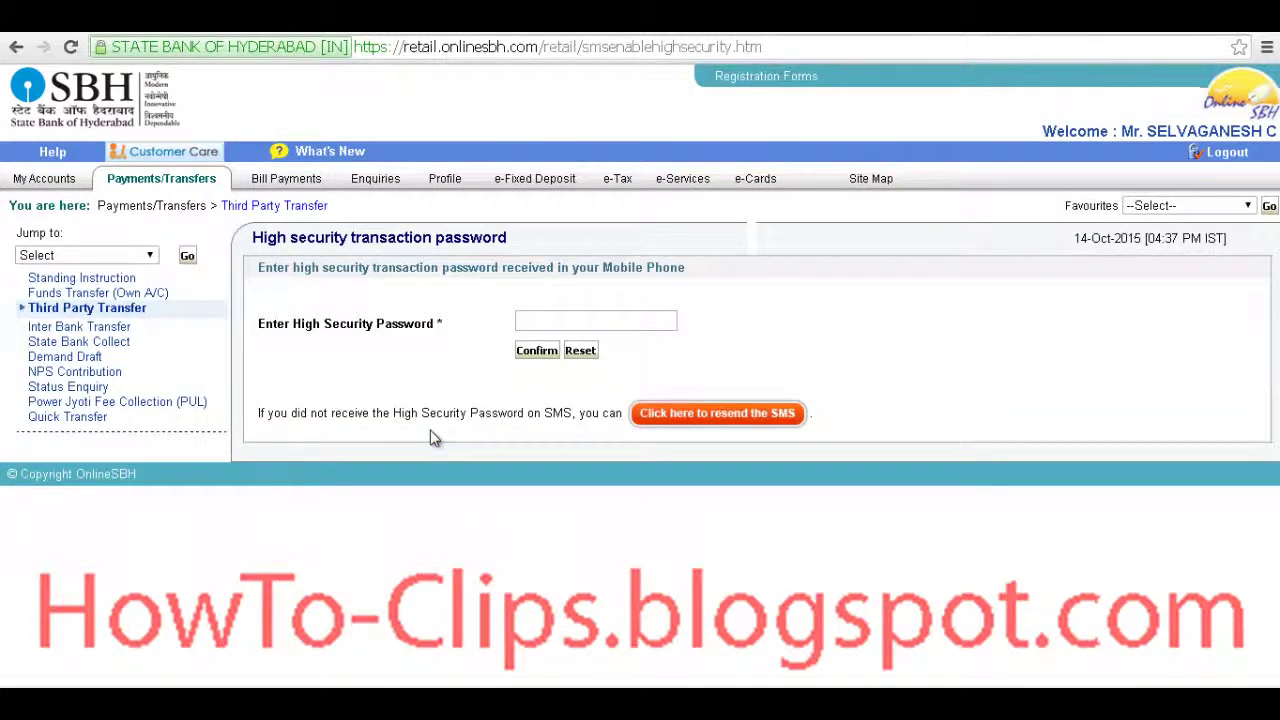
Switch to Notepad and write 'SBH will send OTP to your mobile' as a new paragraph.
key("alt+Tab")
key("Return")
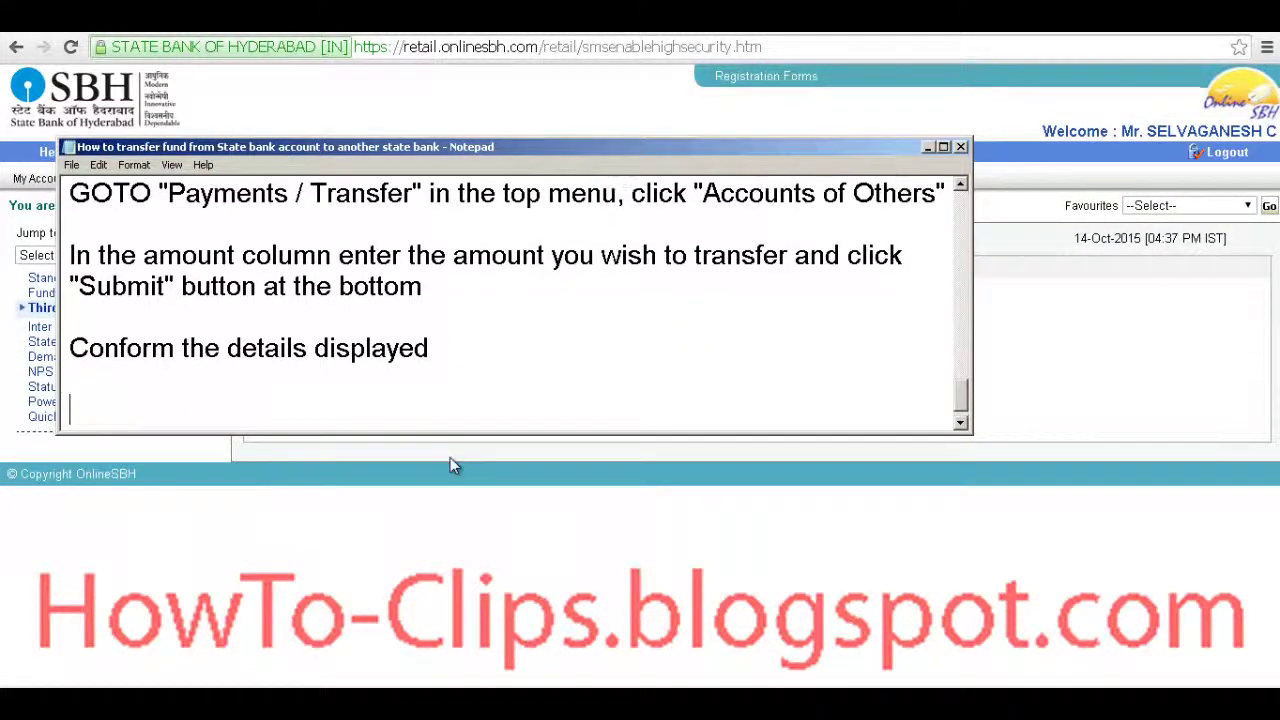
type("SHB")
key("BackSpace")
key("BackSpace")
type("BH will ")
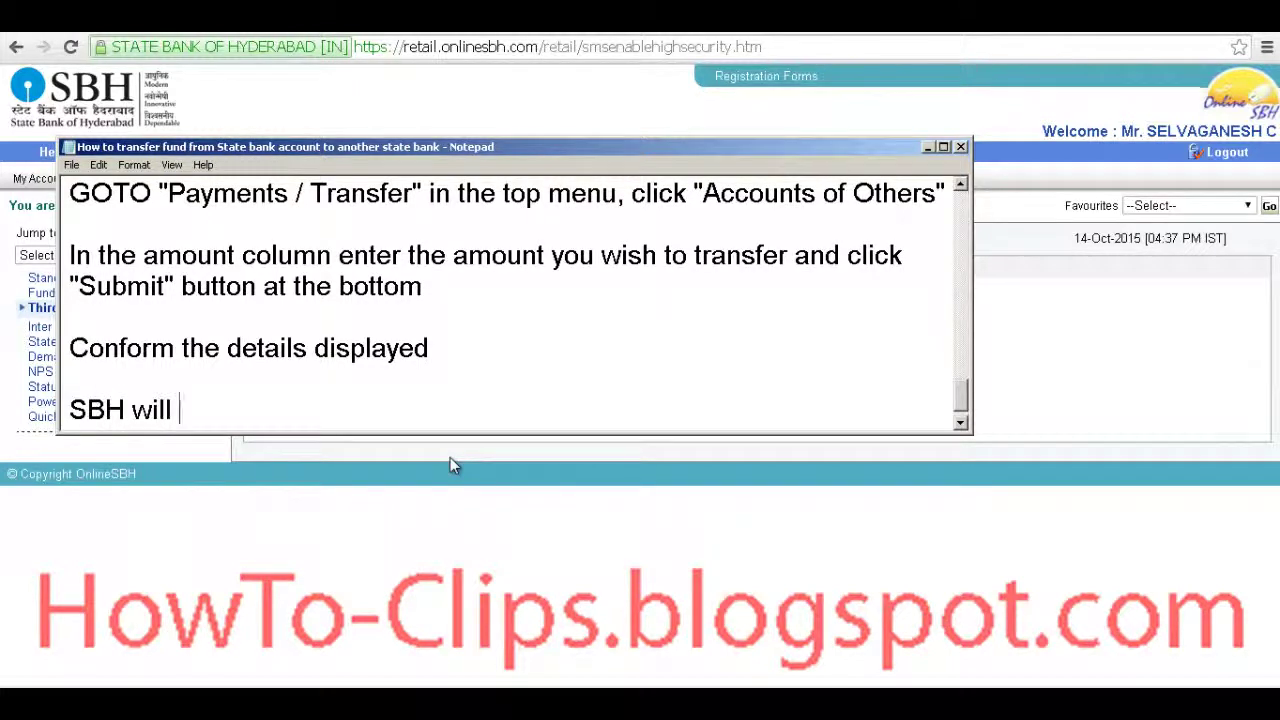
type("send ")
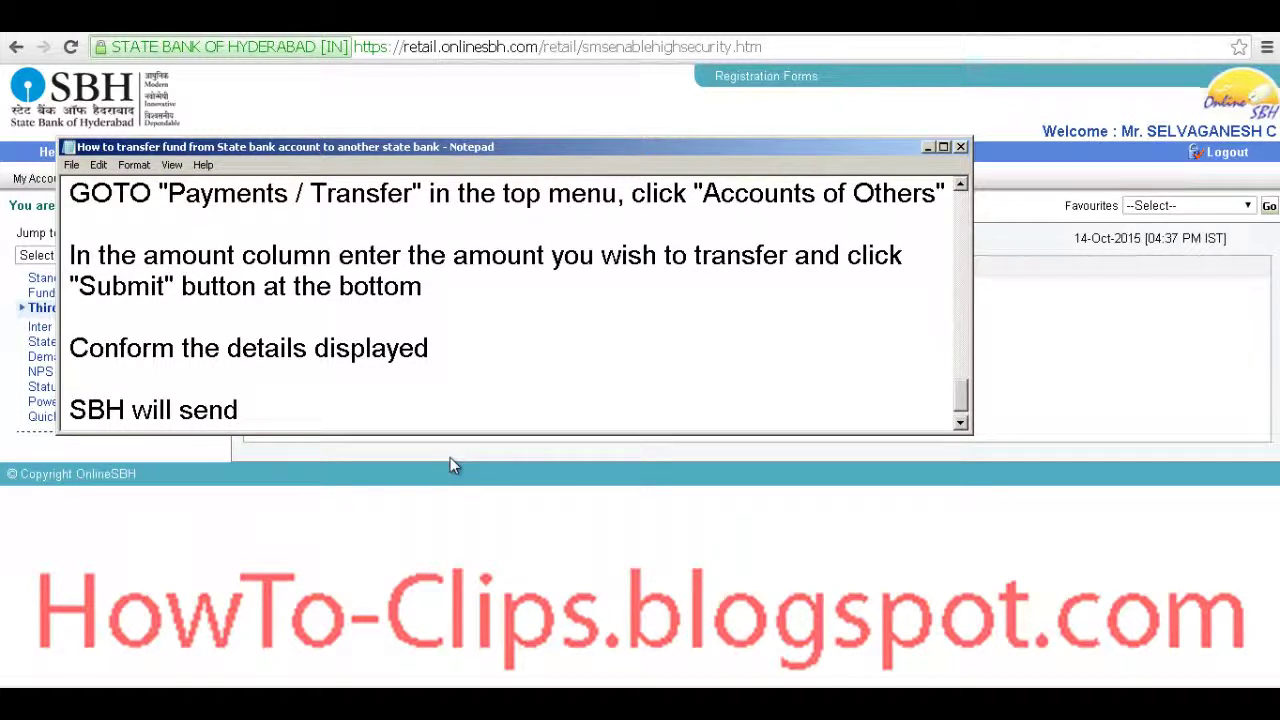
type("OTP to your m")
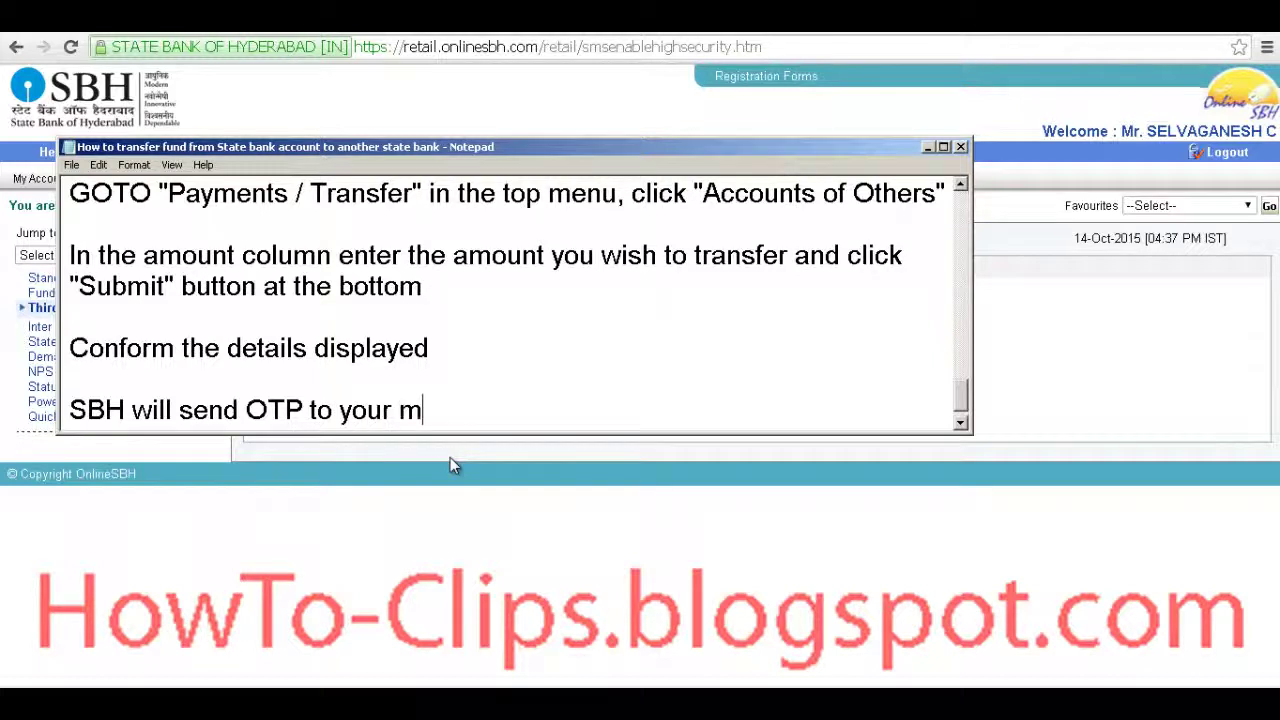
type("obile")
Switch to Chrome and enter the high security transaction password received by SMS.
key("alt+Tab")
left_click(558, 321)
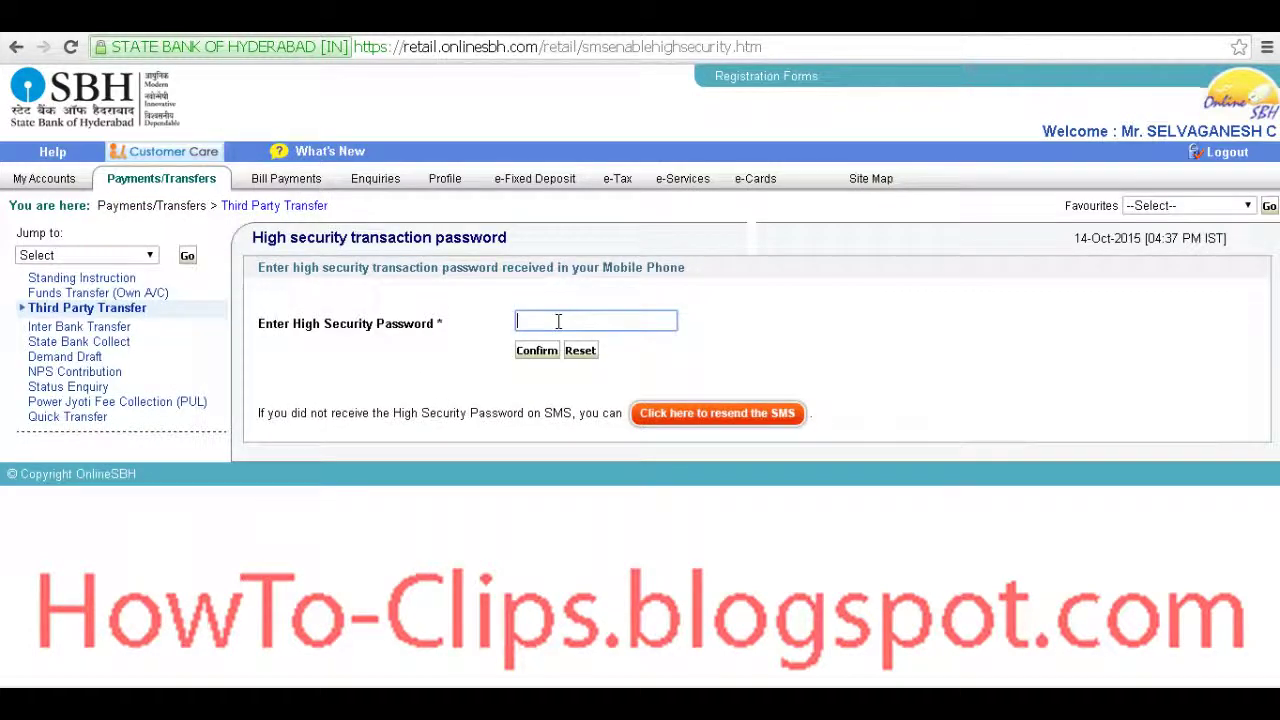
type("********")
Switch to Notepad and extend the OTP paragraph with ', just enter the otp u receive in your mobile and click conform'.
key("alt+Tab")
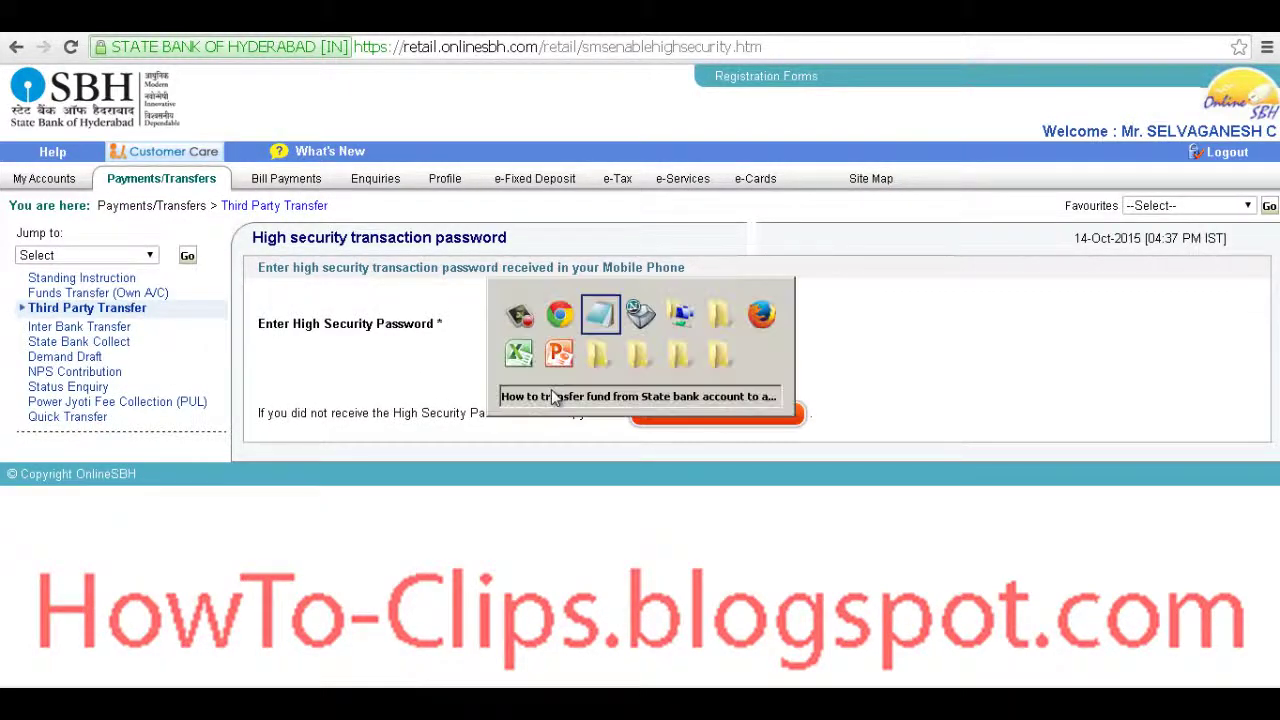
type(", j")
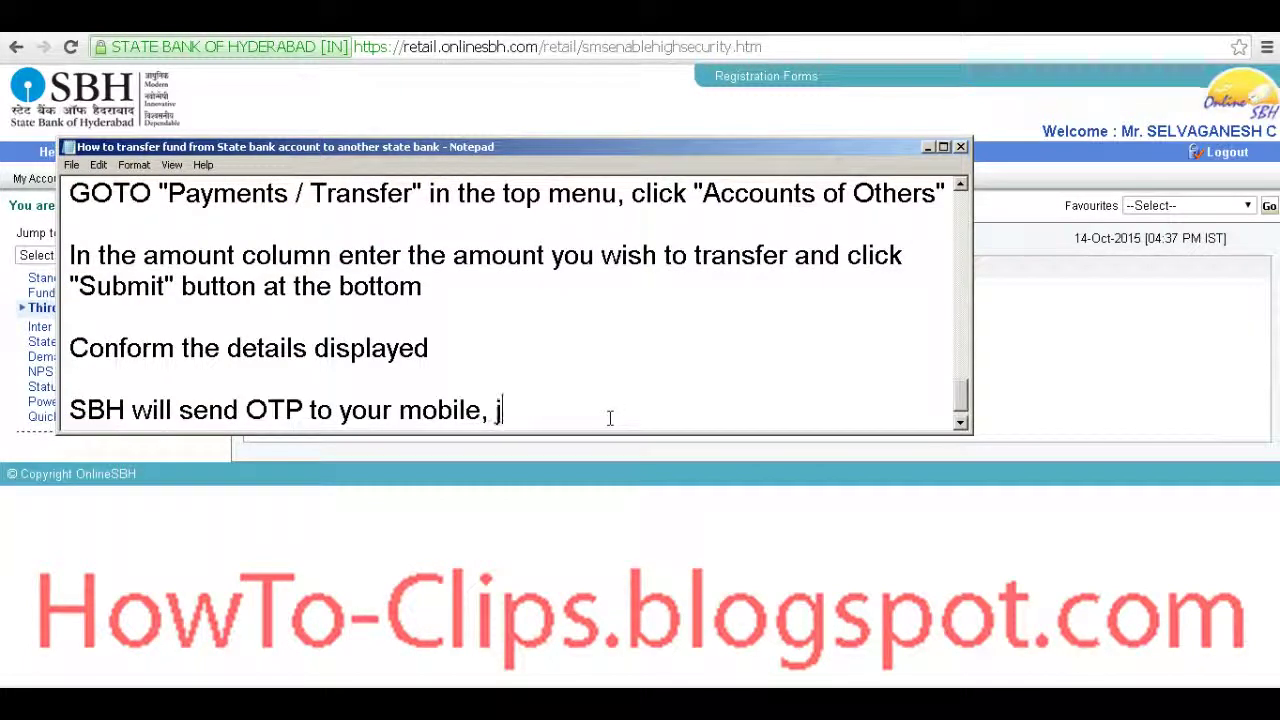
type("ust enter the ")
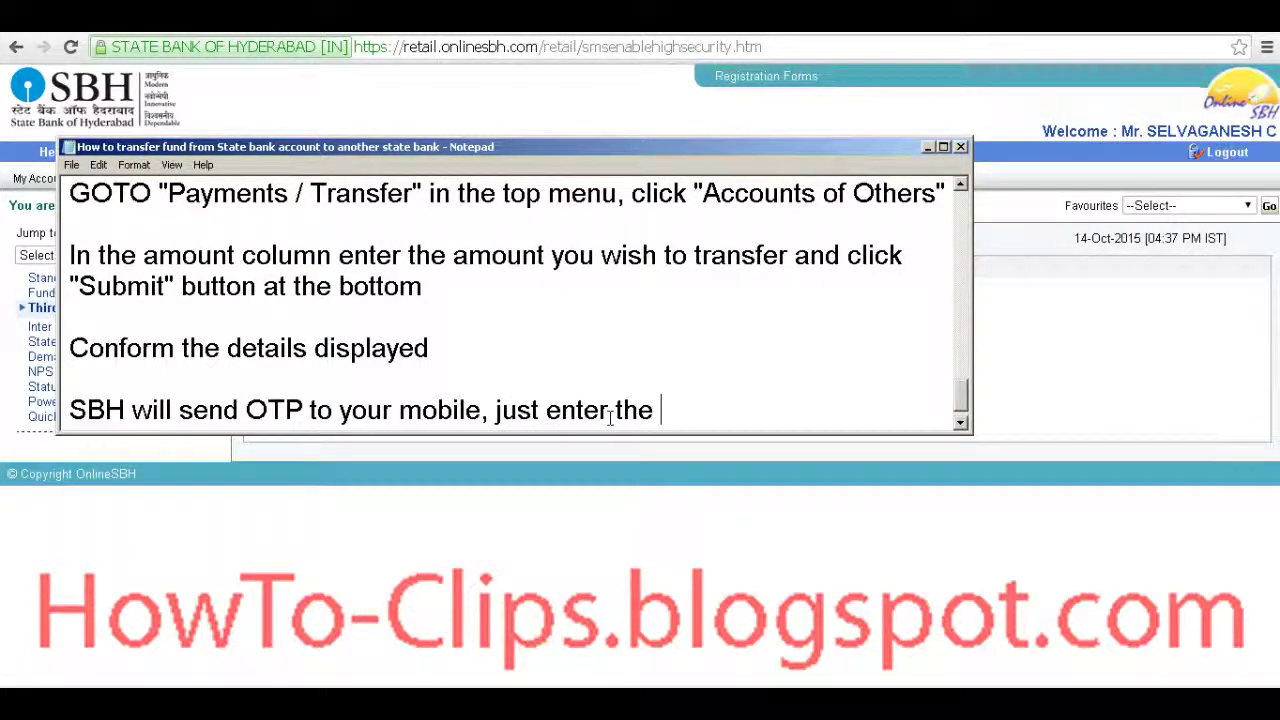
type("otp u r")
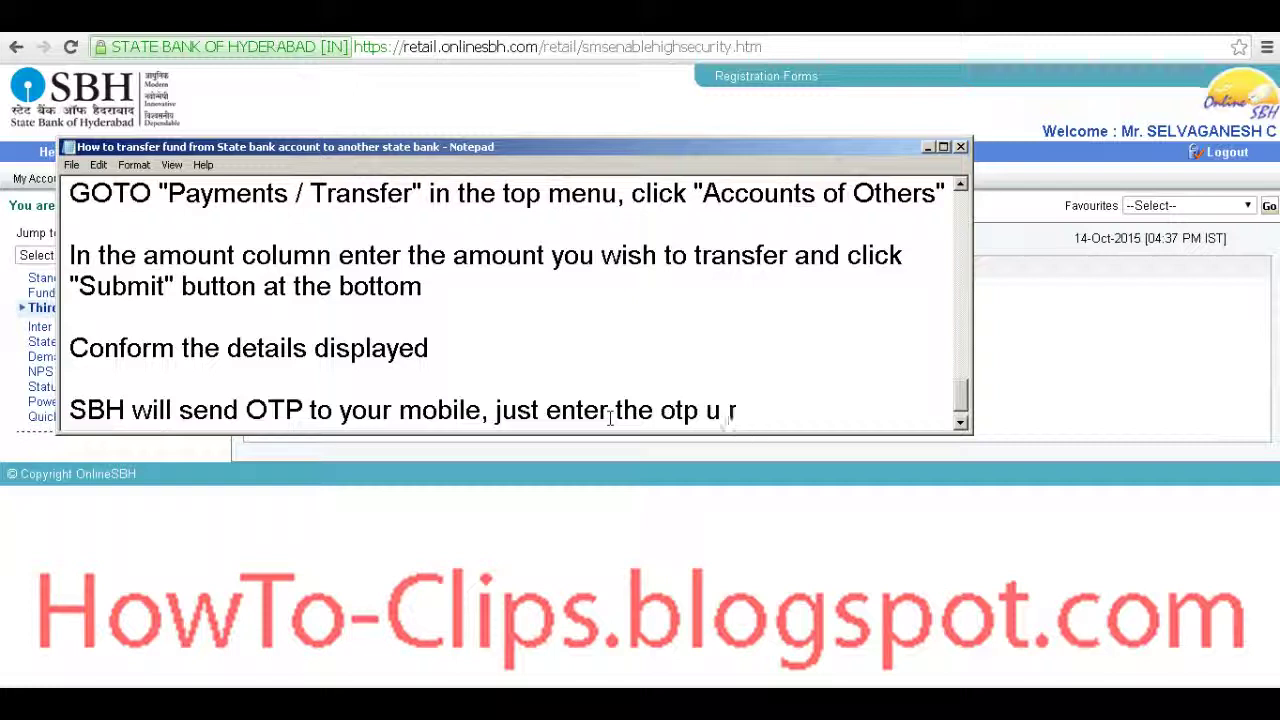
type("eceive in your mob")
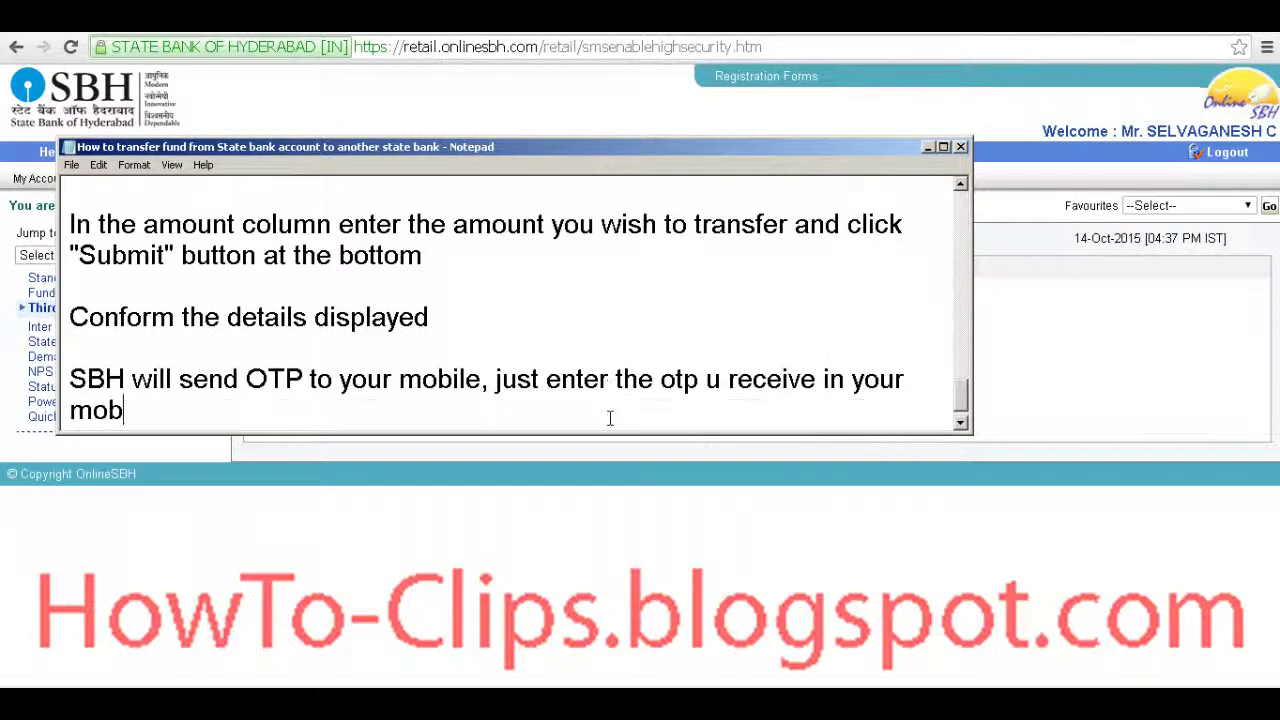
type("ile and click confo")
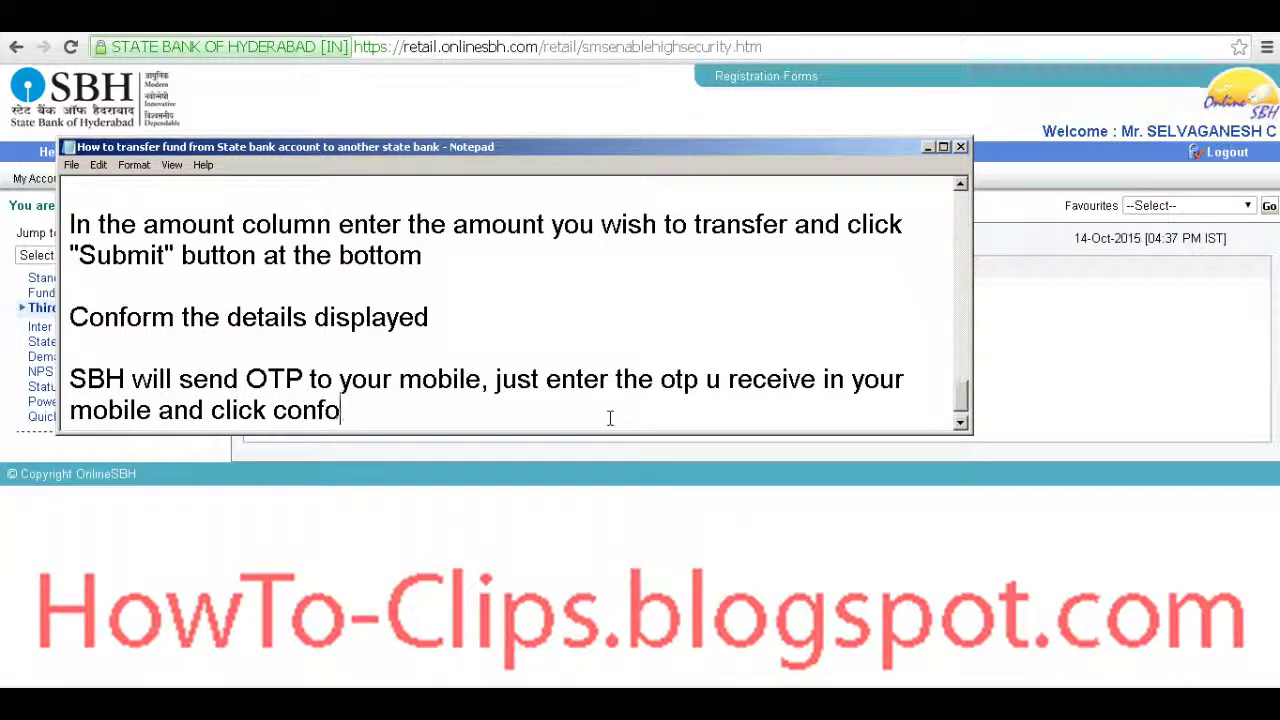
type("rm")
Return to the OnlineSBH page in Chrome, confirm the high security password, and highlight the transfer status message.
key("alt+Tab")
left_click(538, 352)
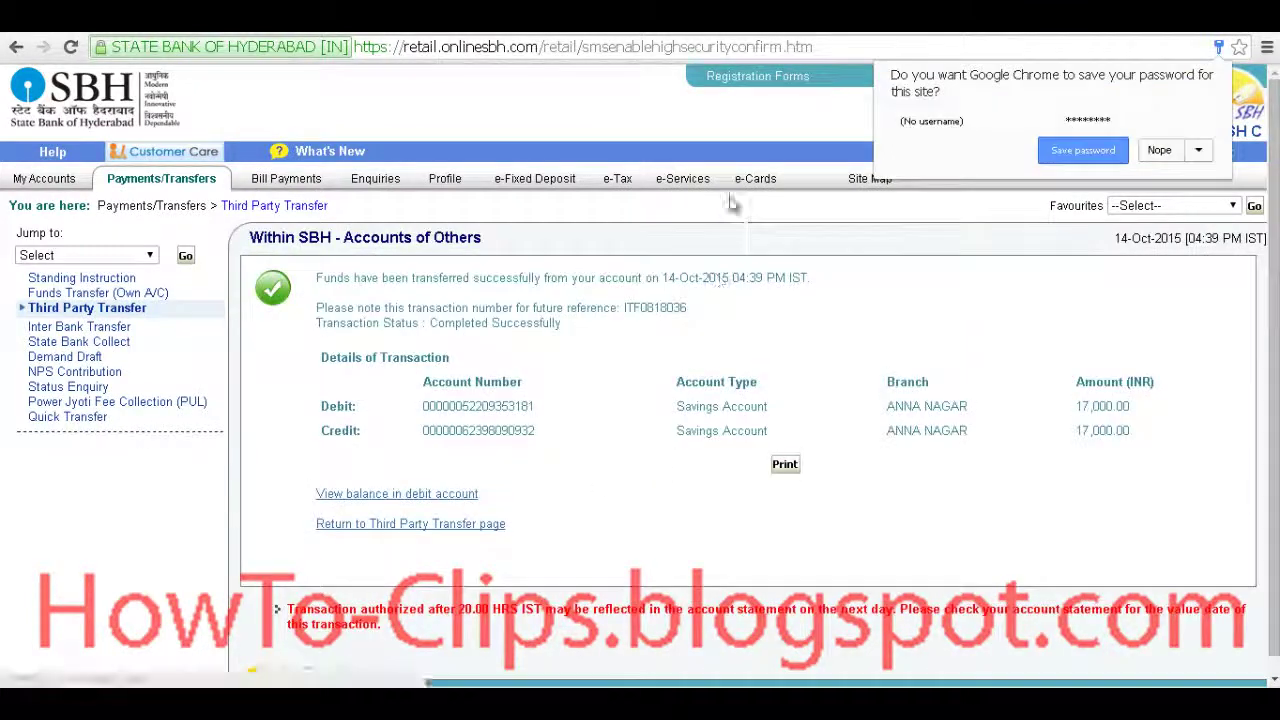
left_click_drag(318, 278, 836, 282)
Switch to Notepad and start a new paragraph with 'WOW fund transfered succe'.
key("alt+Tab")
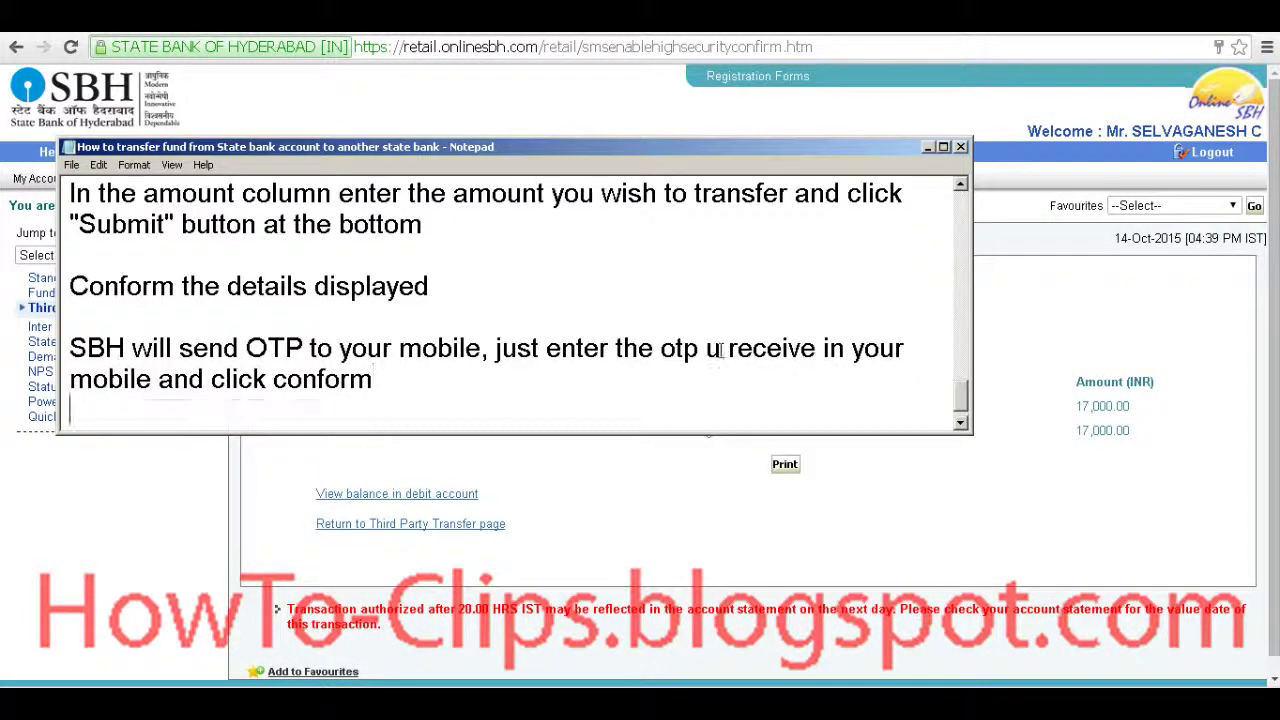
key("Return")
key("Return")
type("WOW fund transfered succe")
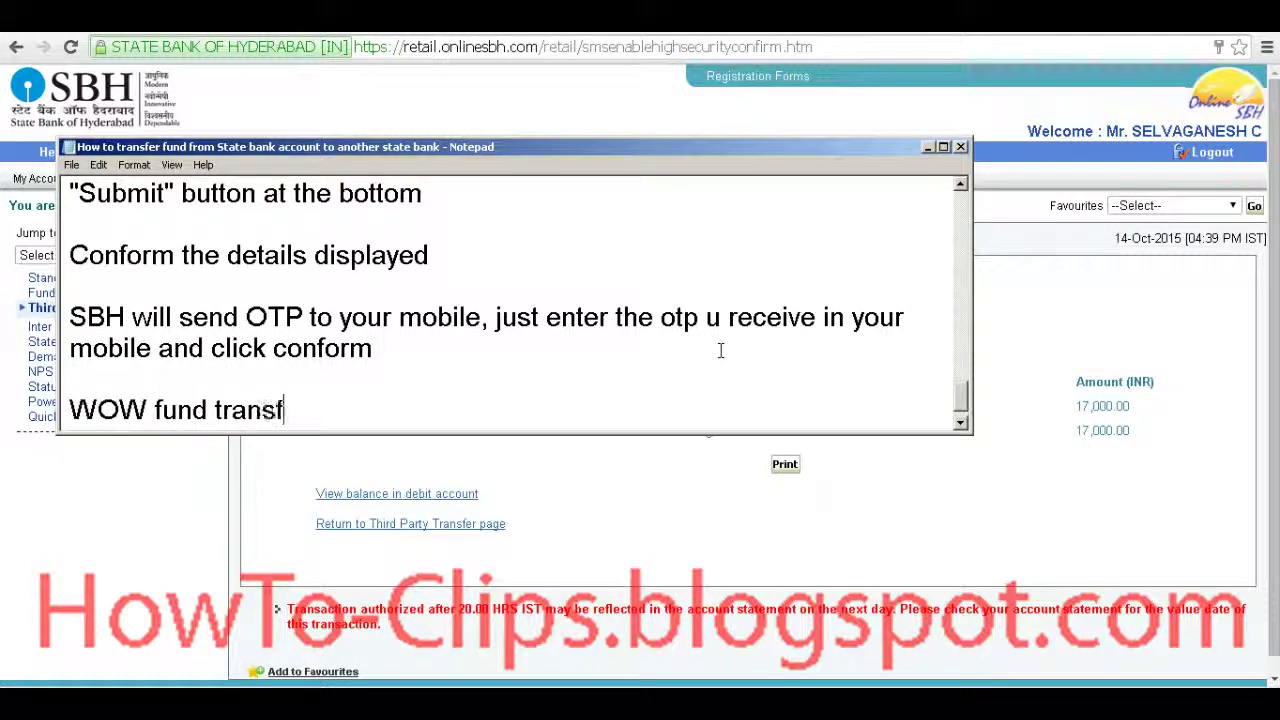